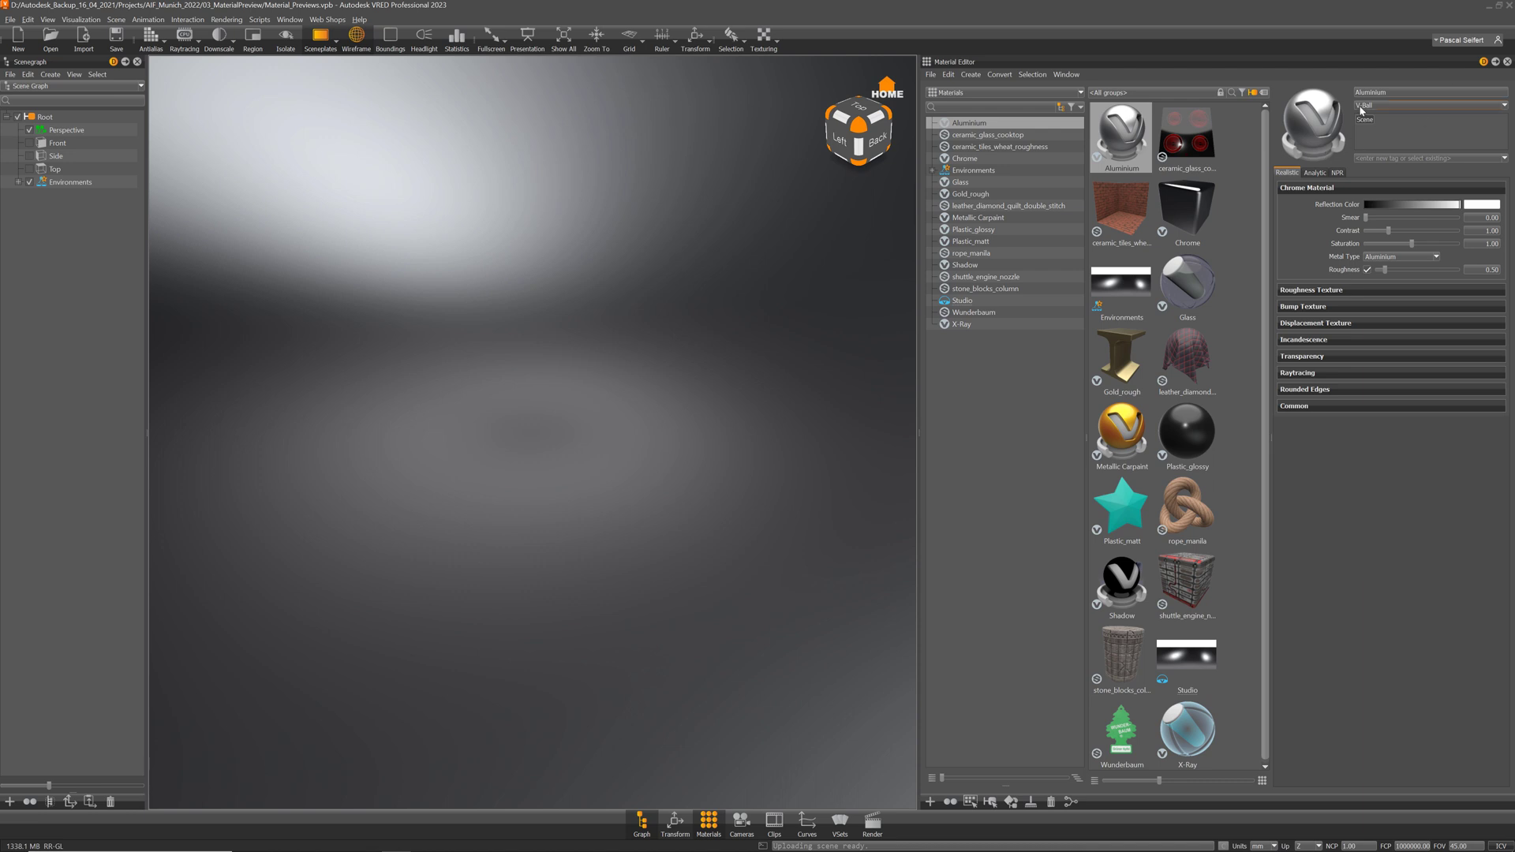
Step: Try the Sphere and Walls preview geometries on the Aluminium material, and pick Star from the list
{"action": "scroll", "coordinate": [1377, 107], "scroll_direction": "down", "scroll_amount": 1}
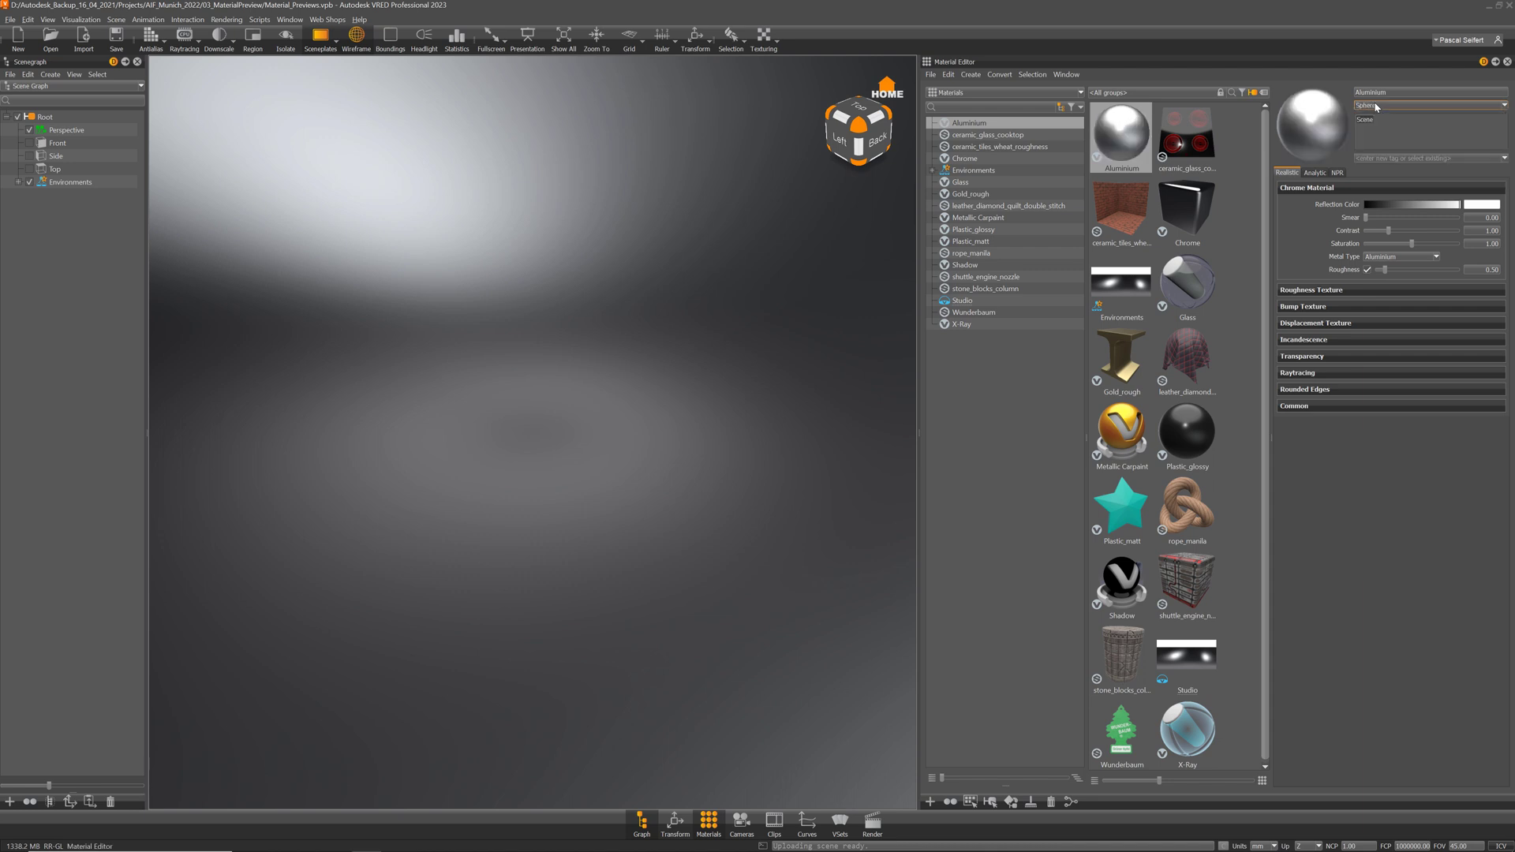
{"action": "scroll", "coordinate": [1377, 107], "scroll_direction": "down", "scroll_amount": 4}
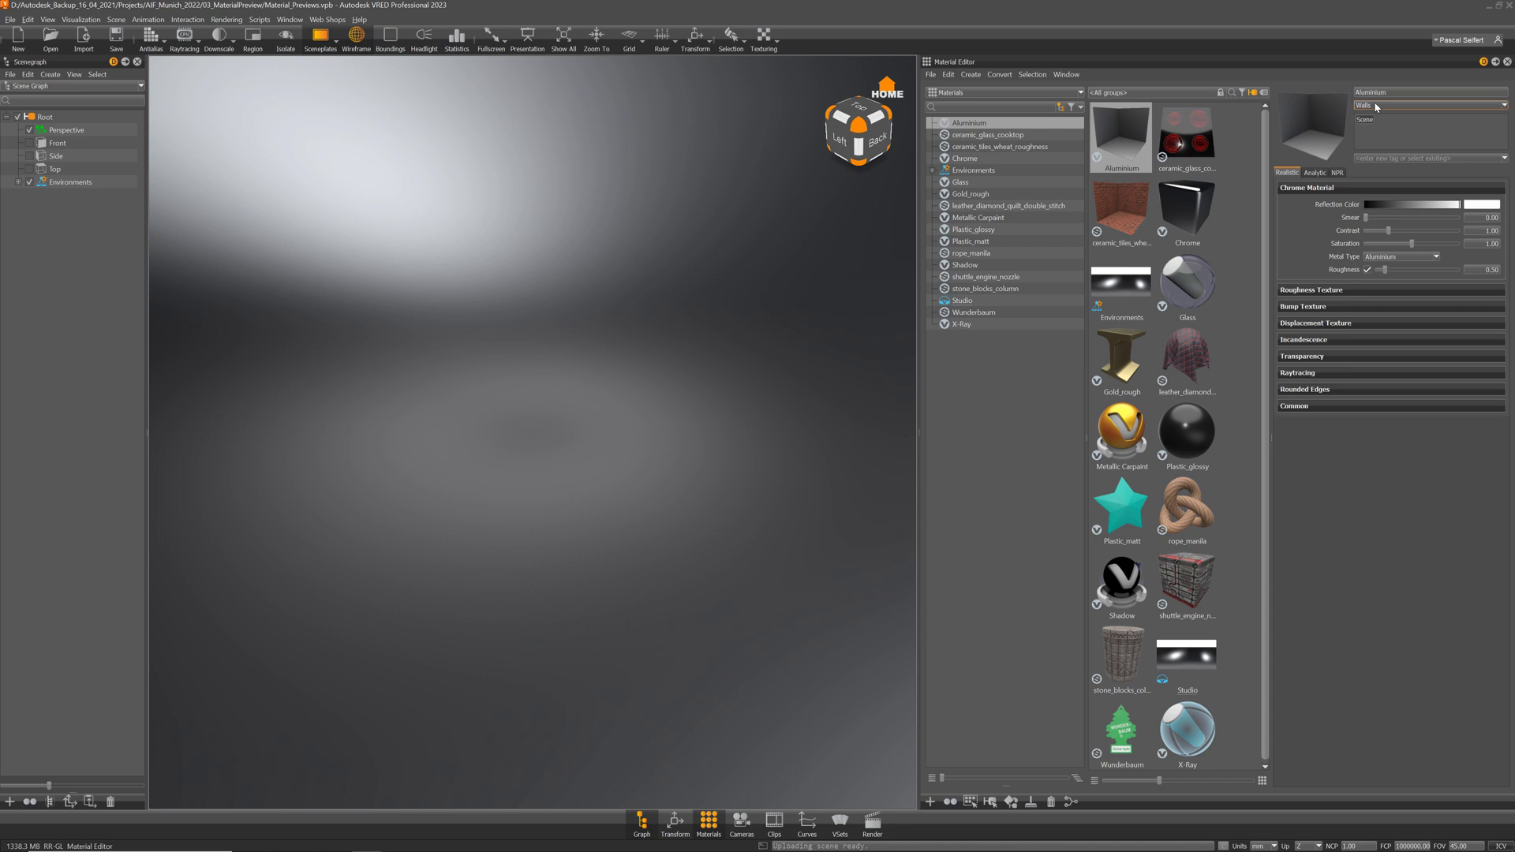
{"action": "left_click", "coordinate": [1377, 107]}
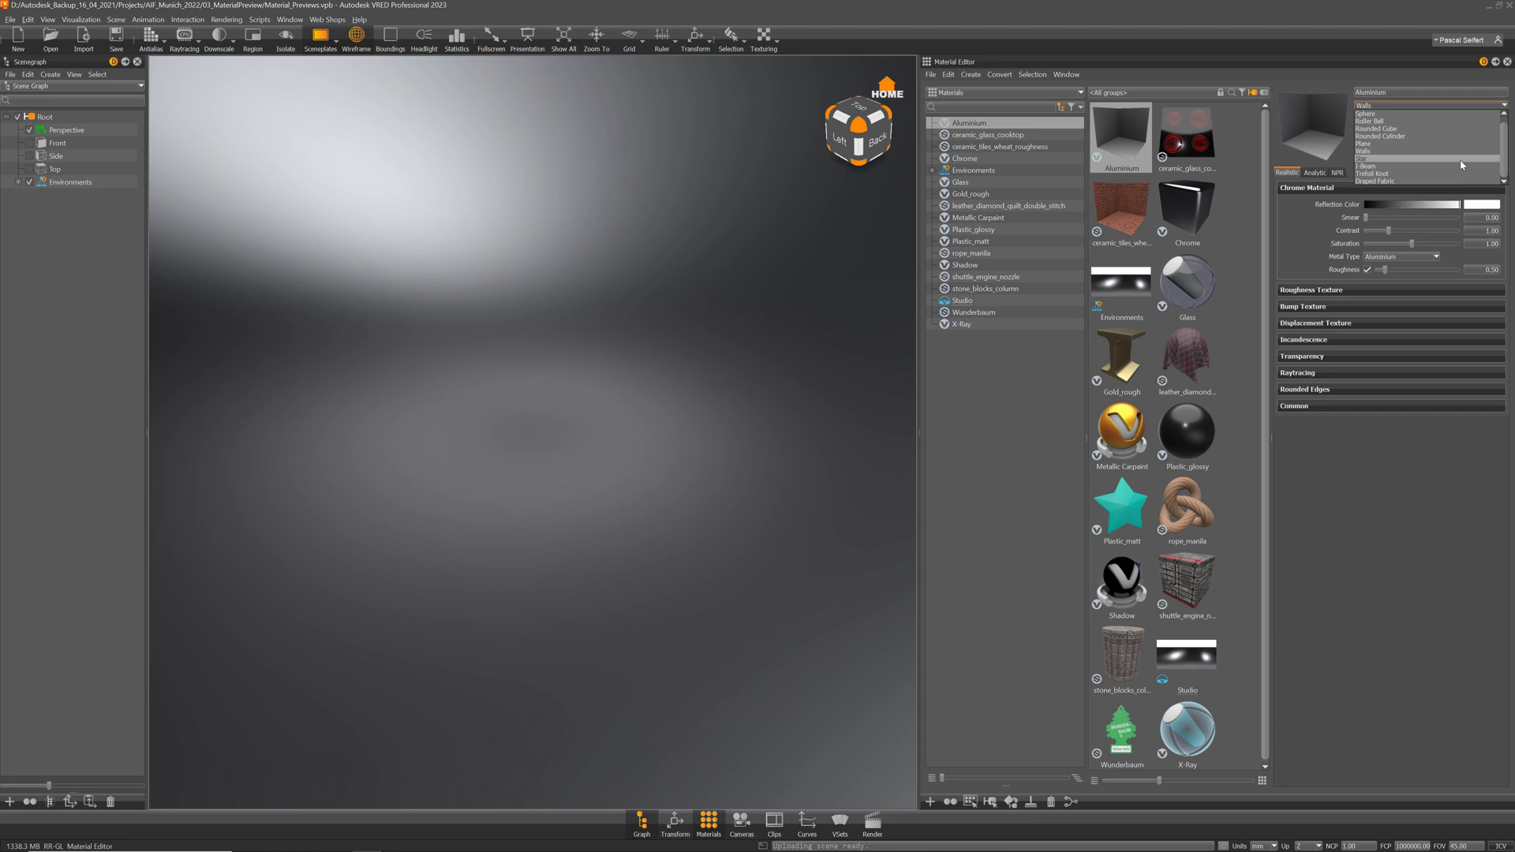
{"action": "left_click", "coordinate": [1462, 160]}
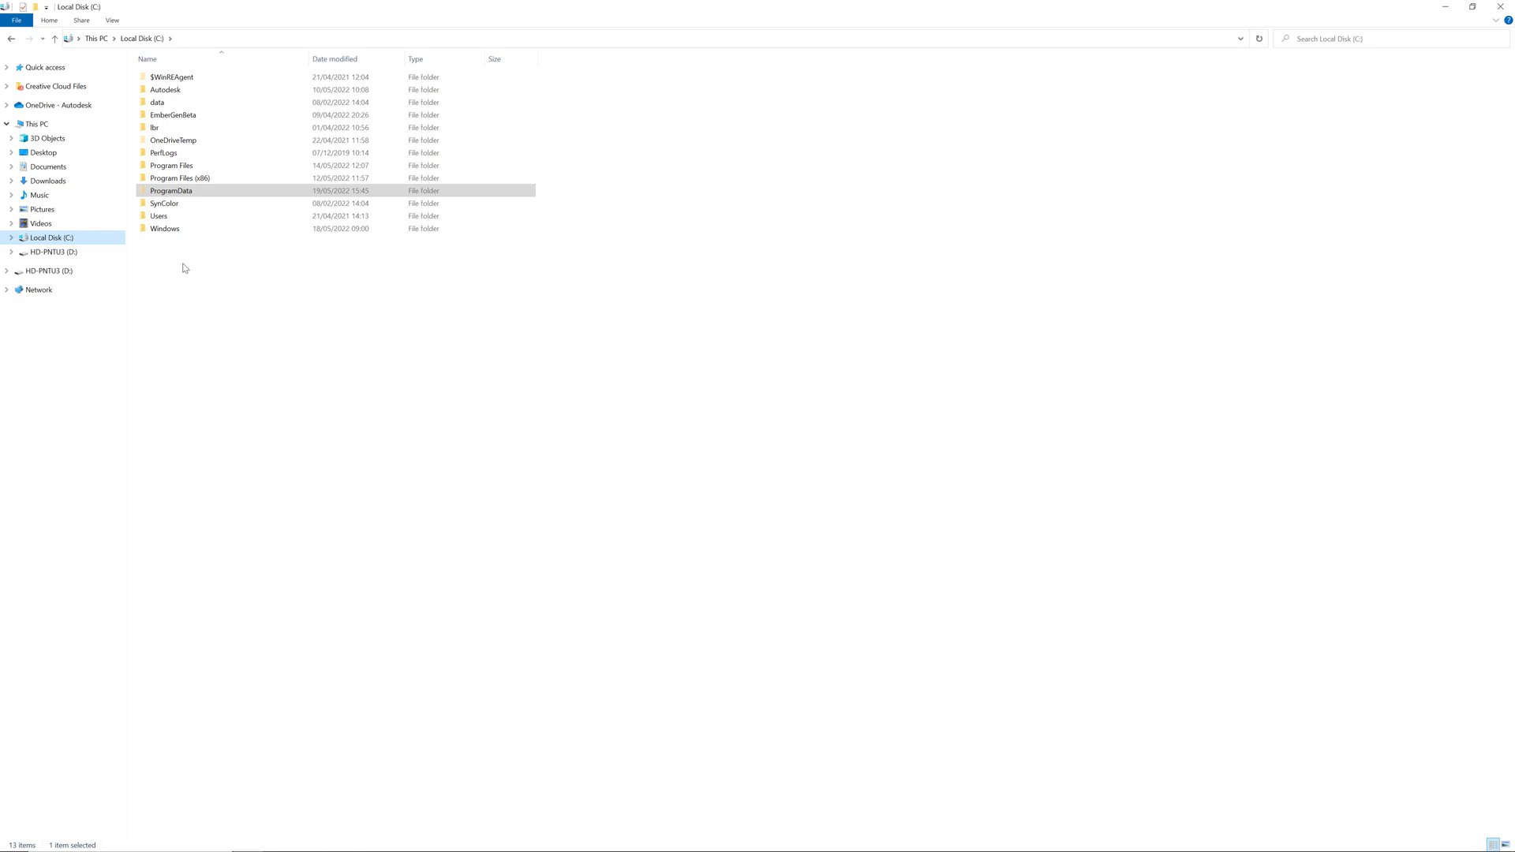
Step: In File Explorer, open the folder C:\ProgramData\Autodesk\VREDPro-15.0\data\Internal
{"action": "double_click", "coordinate": [181, 191]}
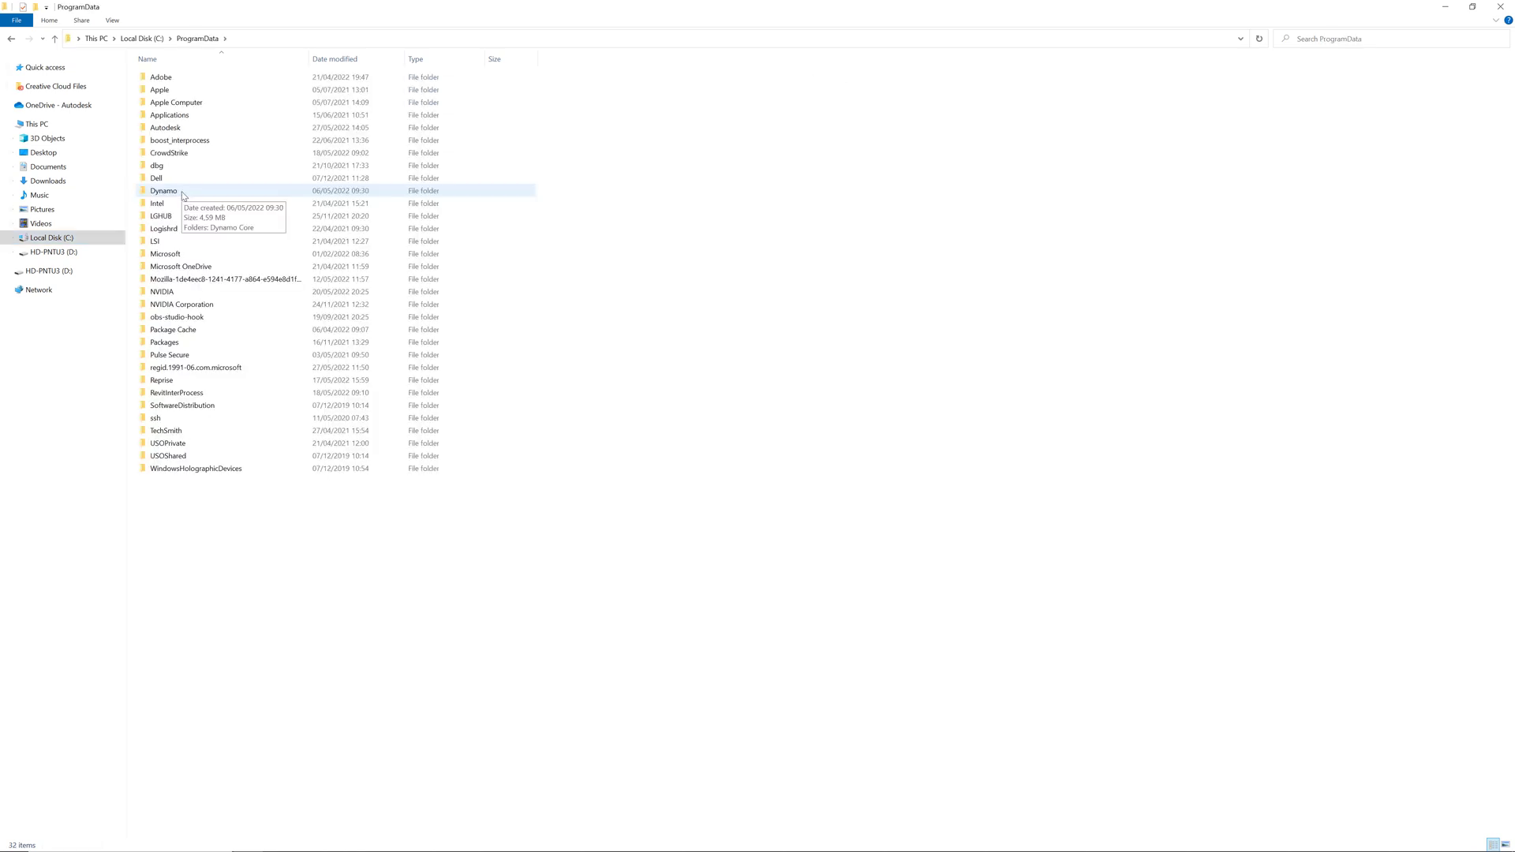
{"action": "double_click", "coordinate": [179, 127]}
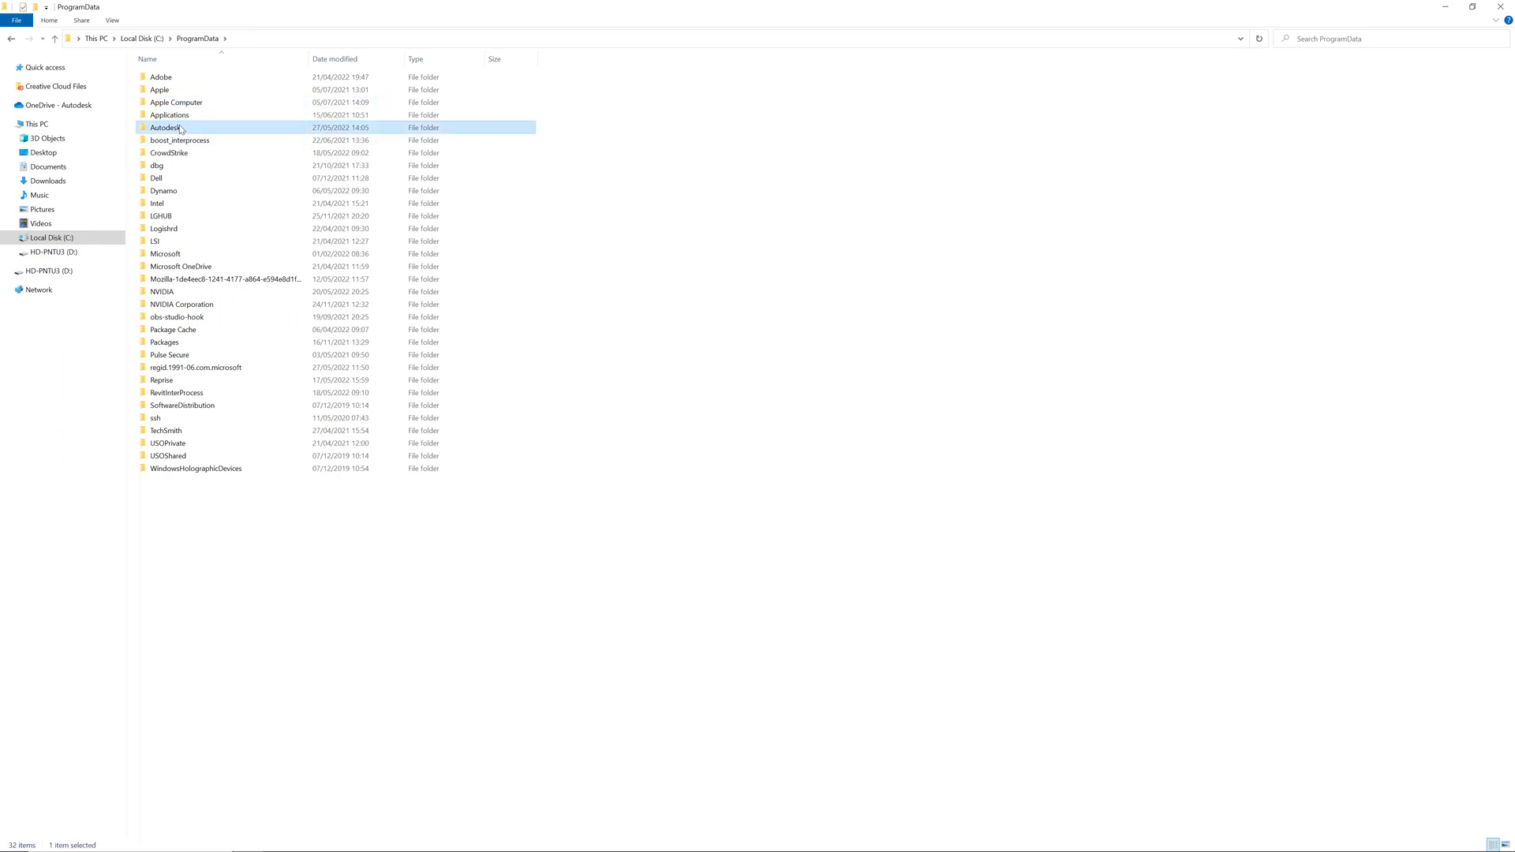
{"action": "double_click", "coordinate": [193, 495]}
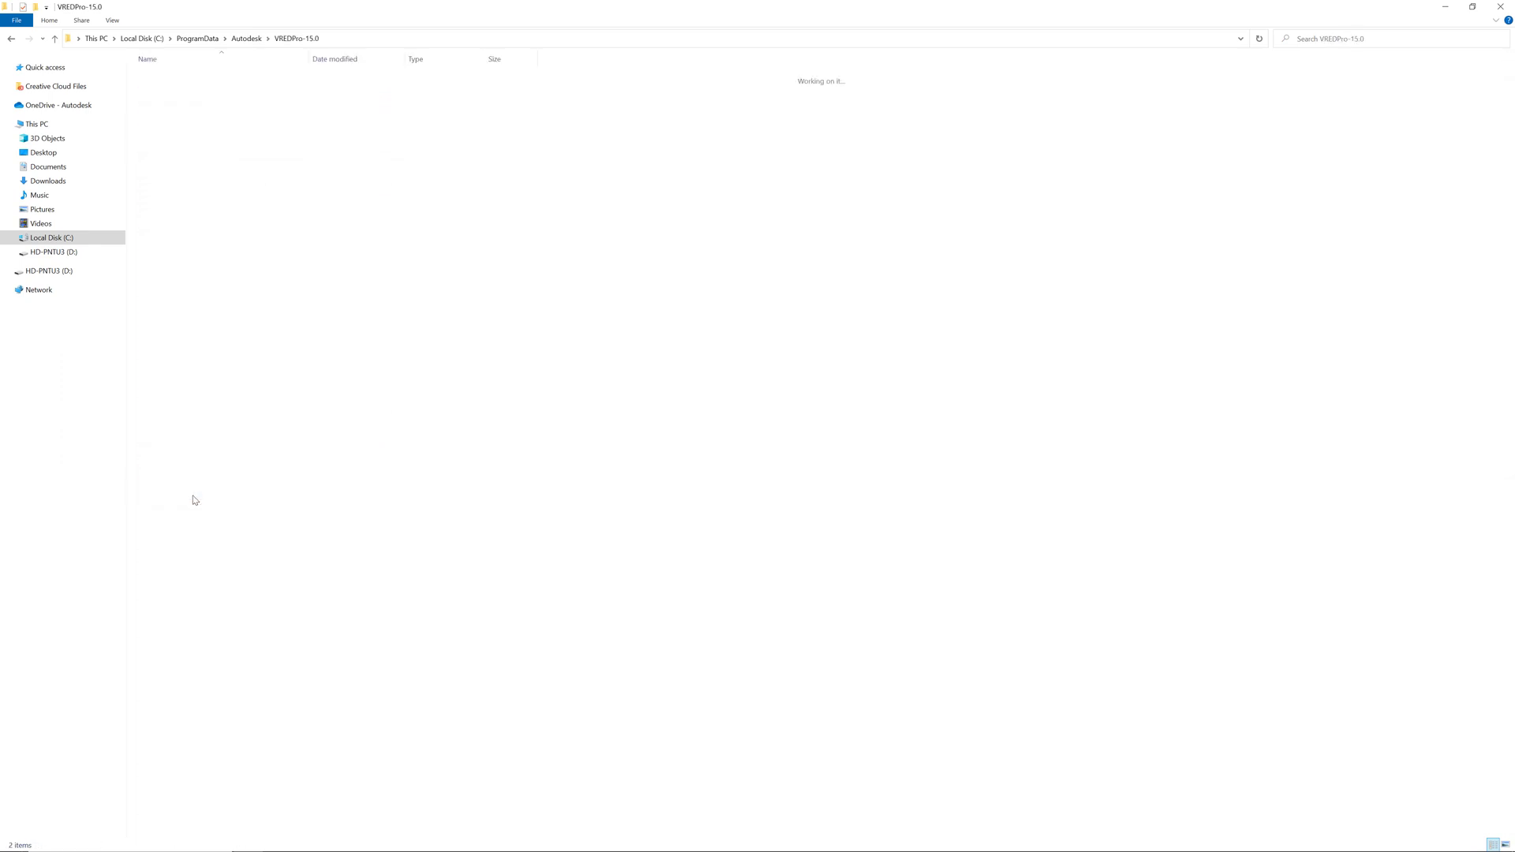
{"action": "double_click", "coordinate": [162, 77]}
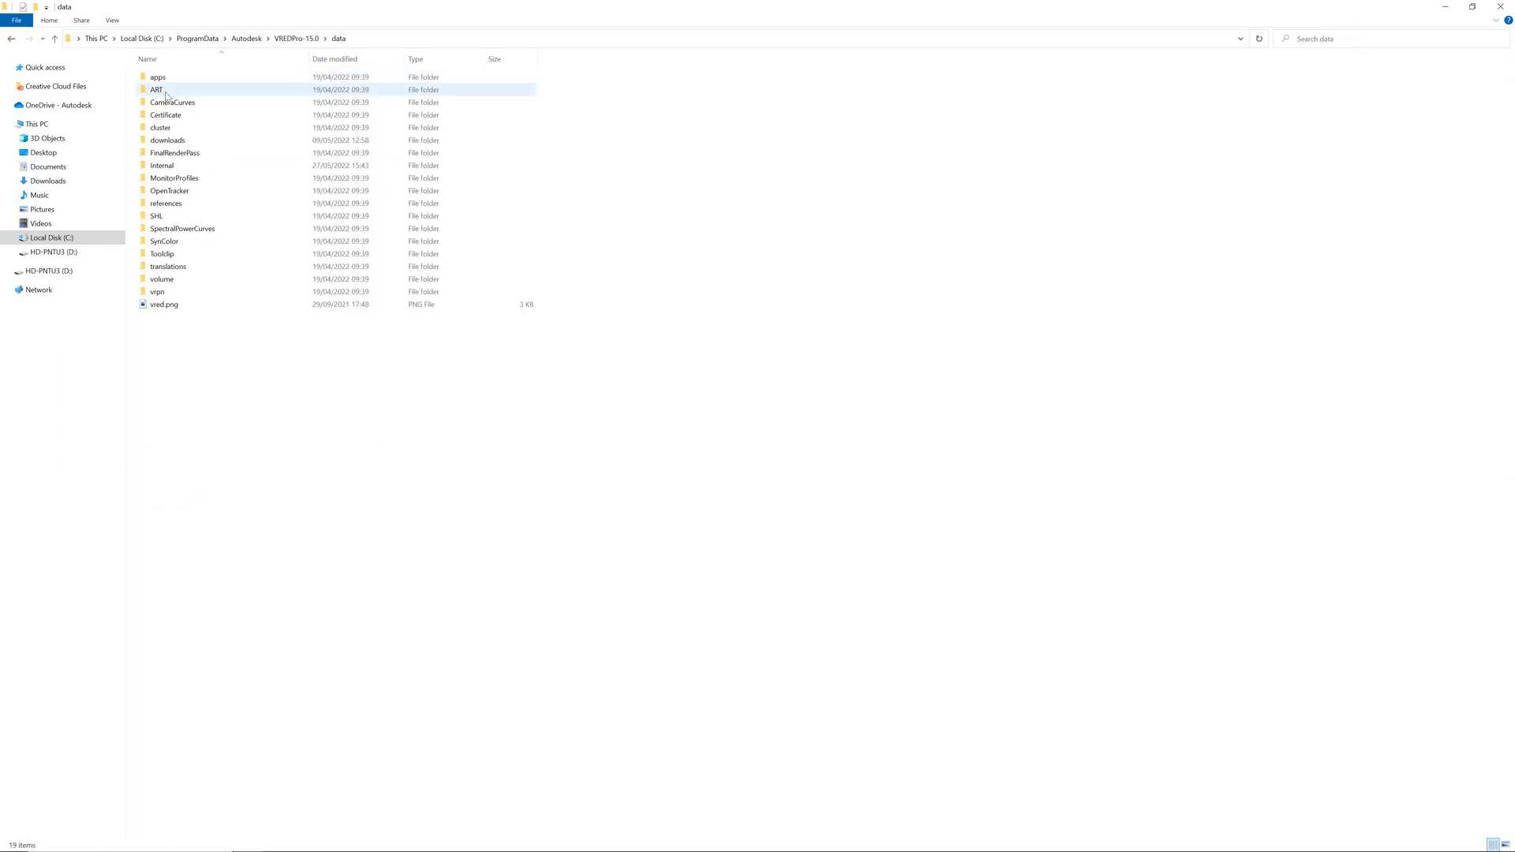
{"action": "double_click", "coordinate": [165, 166]}
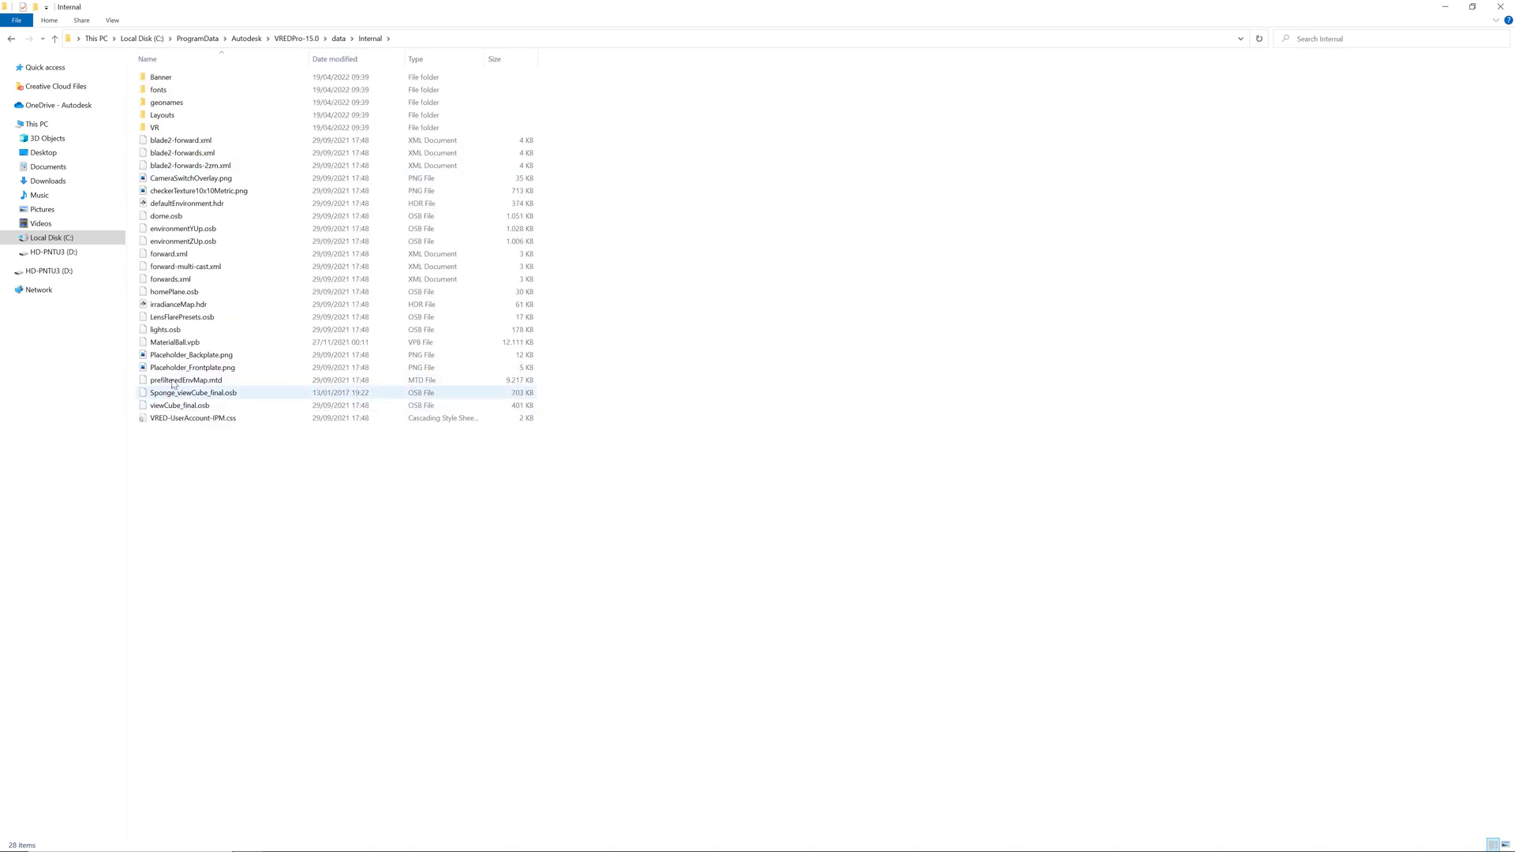
Step: Back up MaterialBall.vpb by duplicating it in the same folder and naming the copy MaterialBall_bak.vpb
{"action": "left_click", "coordinate": [177, 344]}
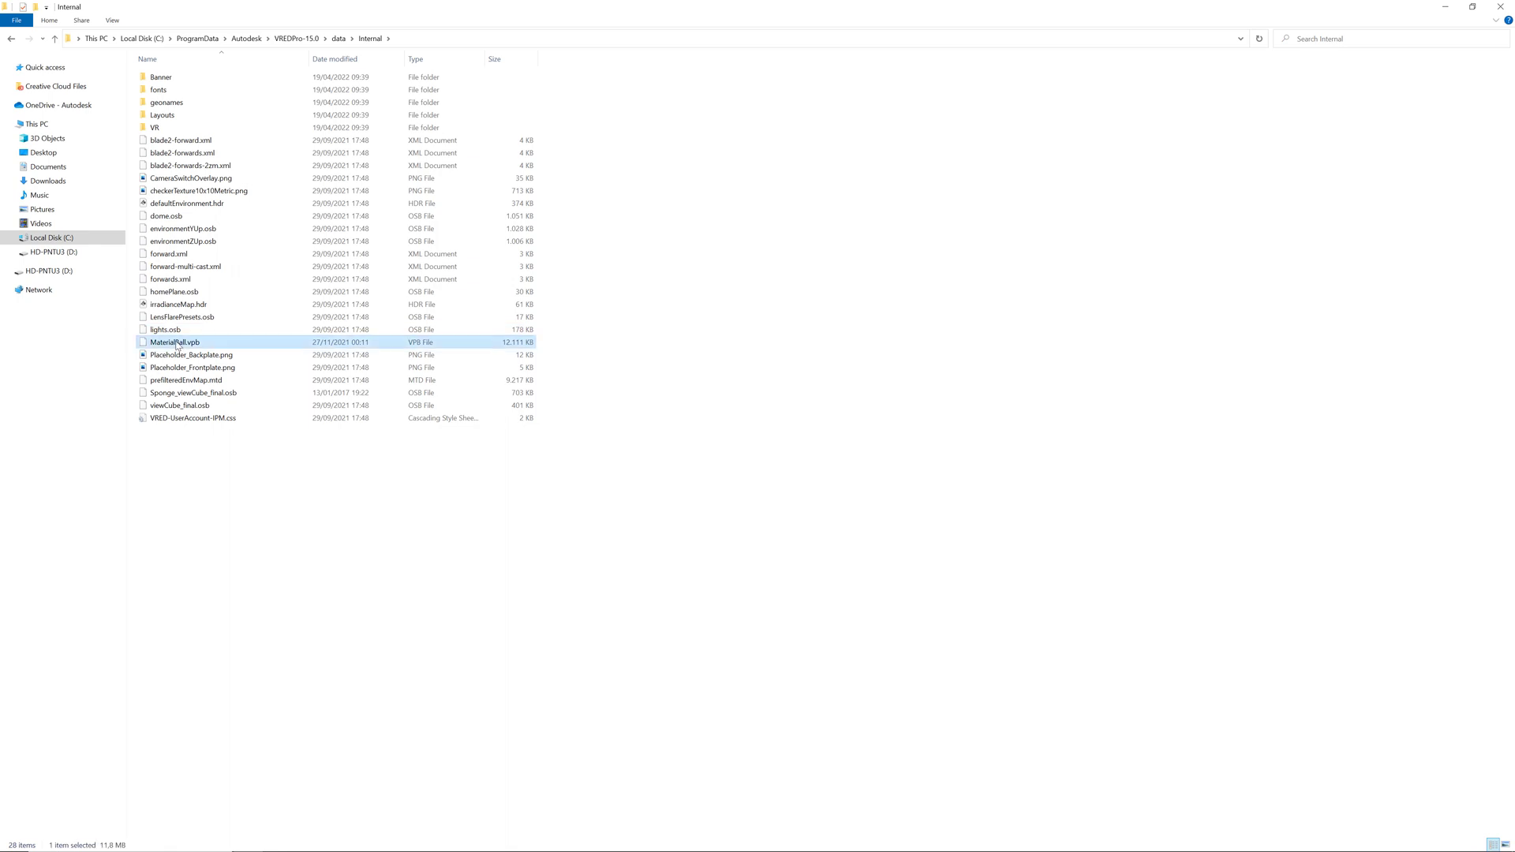
{"action": "key", "text": "ctrl+v"}
{"action": "left_click", "coordinate": [197, 345]}
{"action": "left_click_drag", "start_coordinate": [211, 345], "coordinate": [186, 345]}
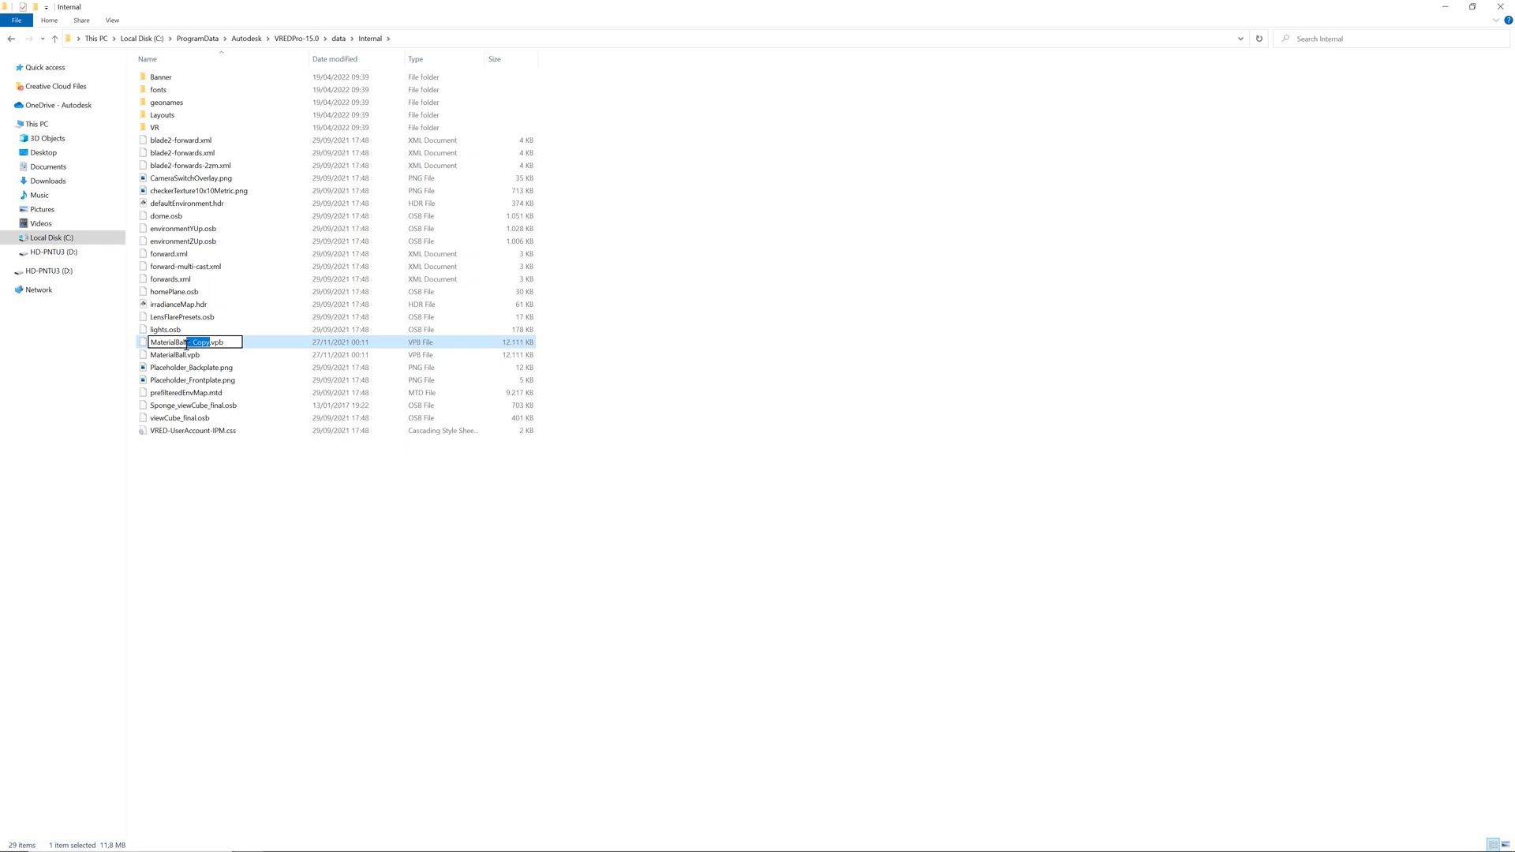
{"action": "type", "text": "_bak"}
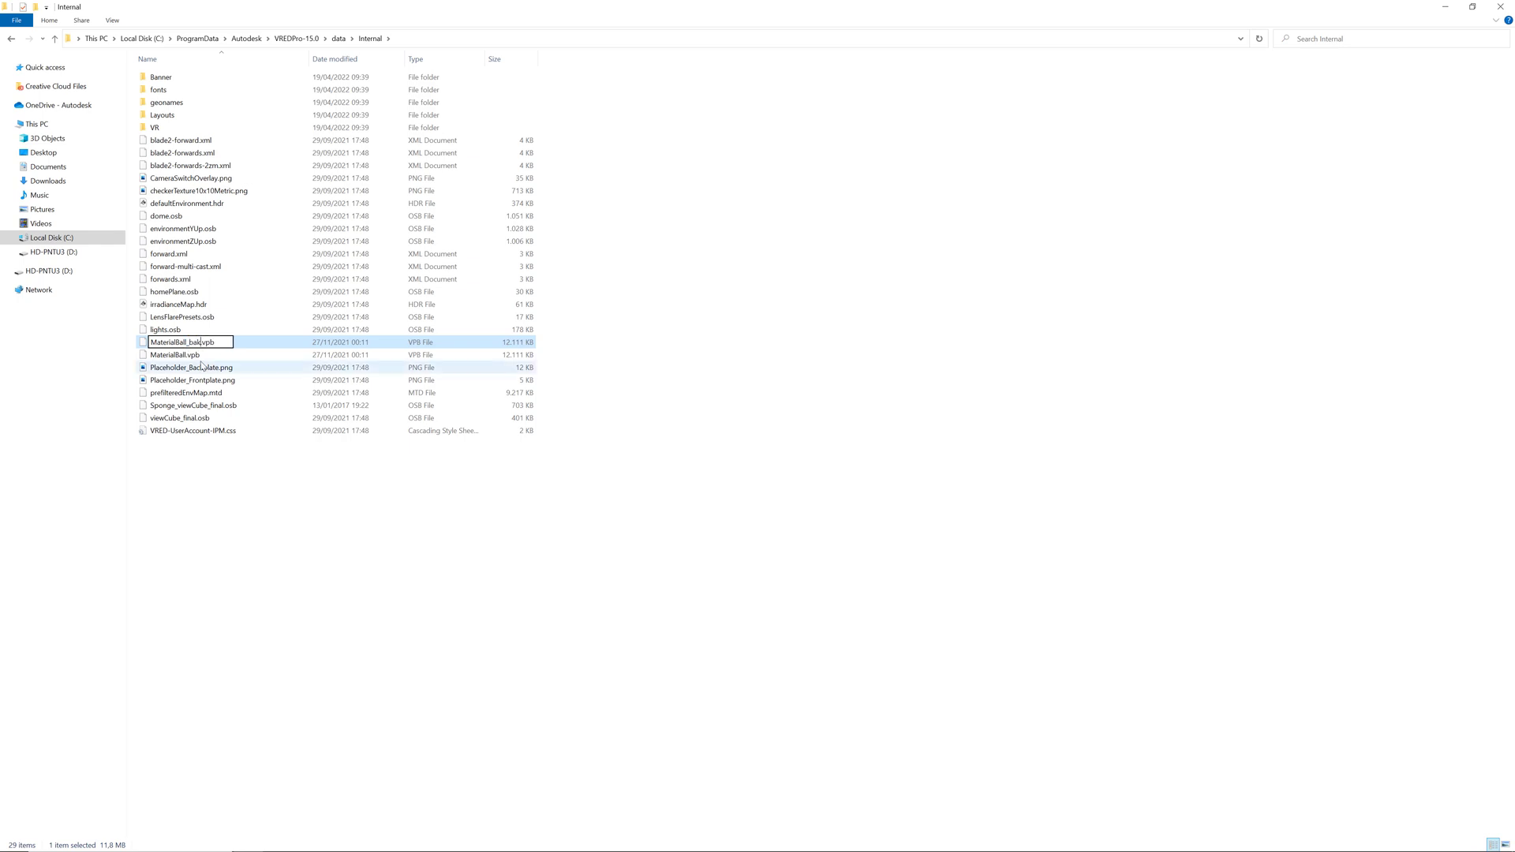
{"action": "key", "text": "Return"}
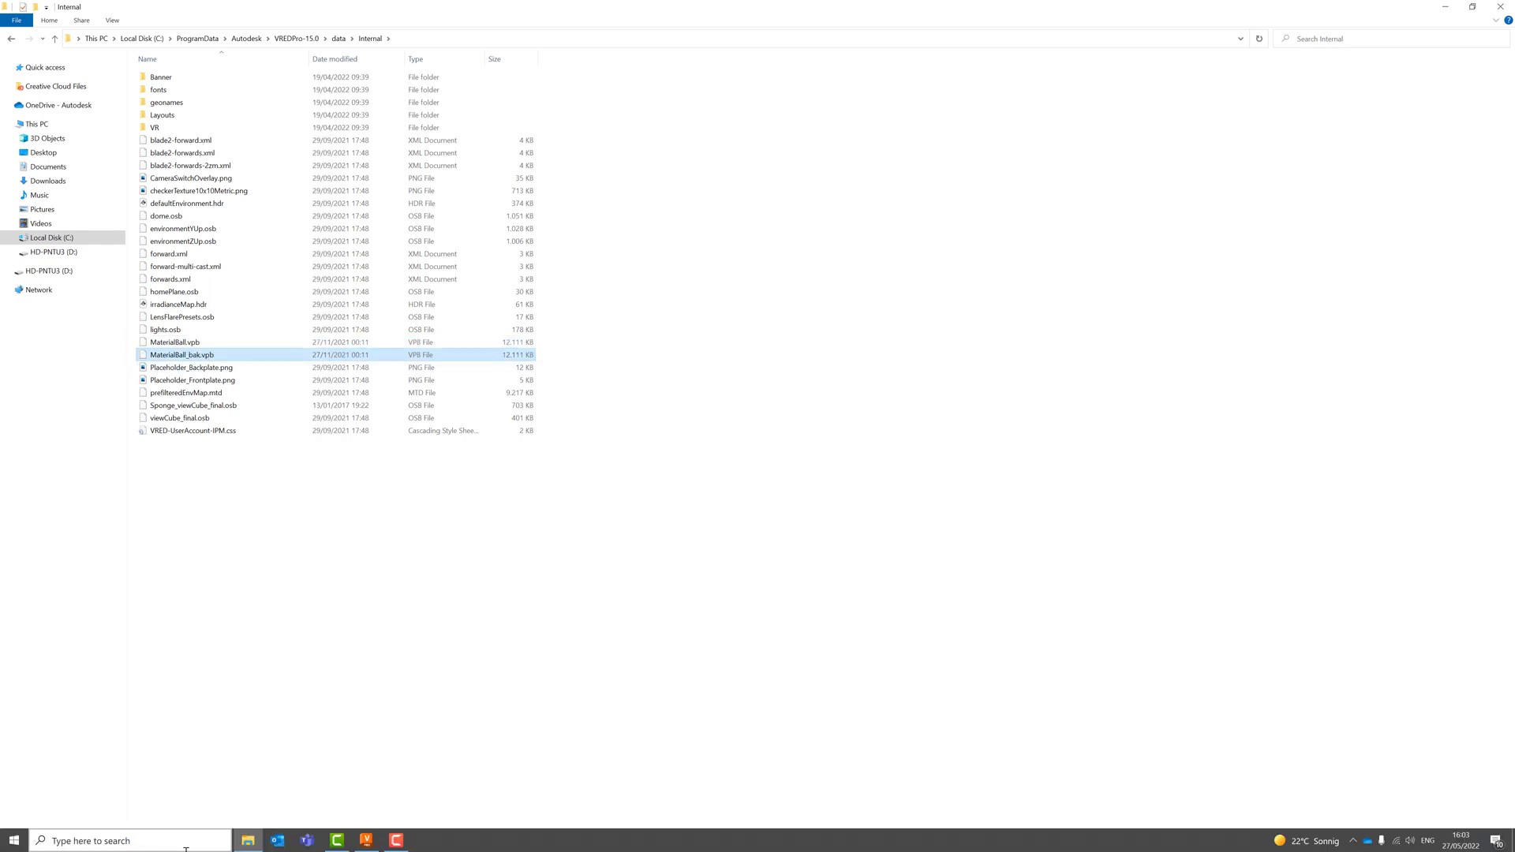
Step: Create a new scene in VRED and load MaterialBall.vpb into it from the Internal folder
{"action": "left_click", "coordinate": [356, 843]}
{"action": "left_click", "coordinate": [10, 19]}
{"action": "left_click", "coordinate": [25, 39]}
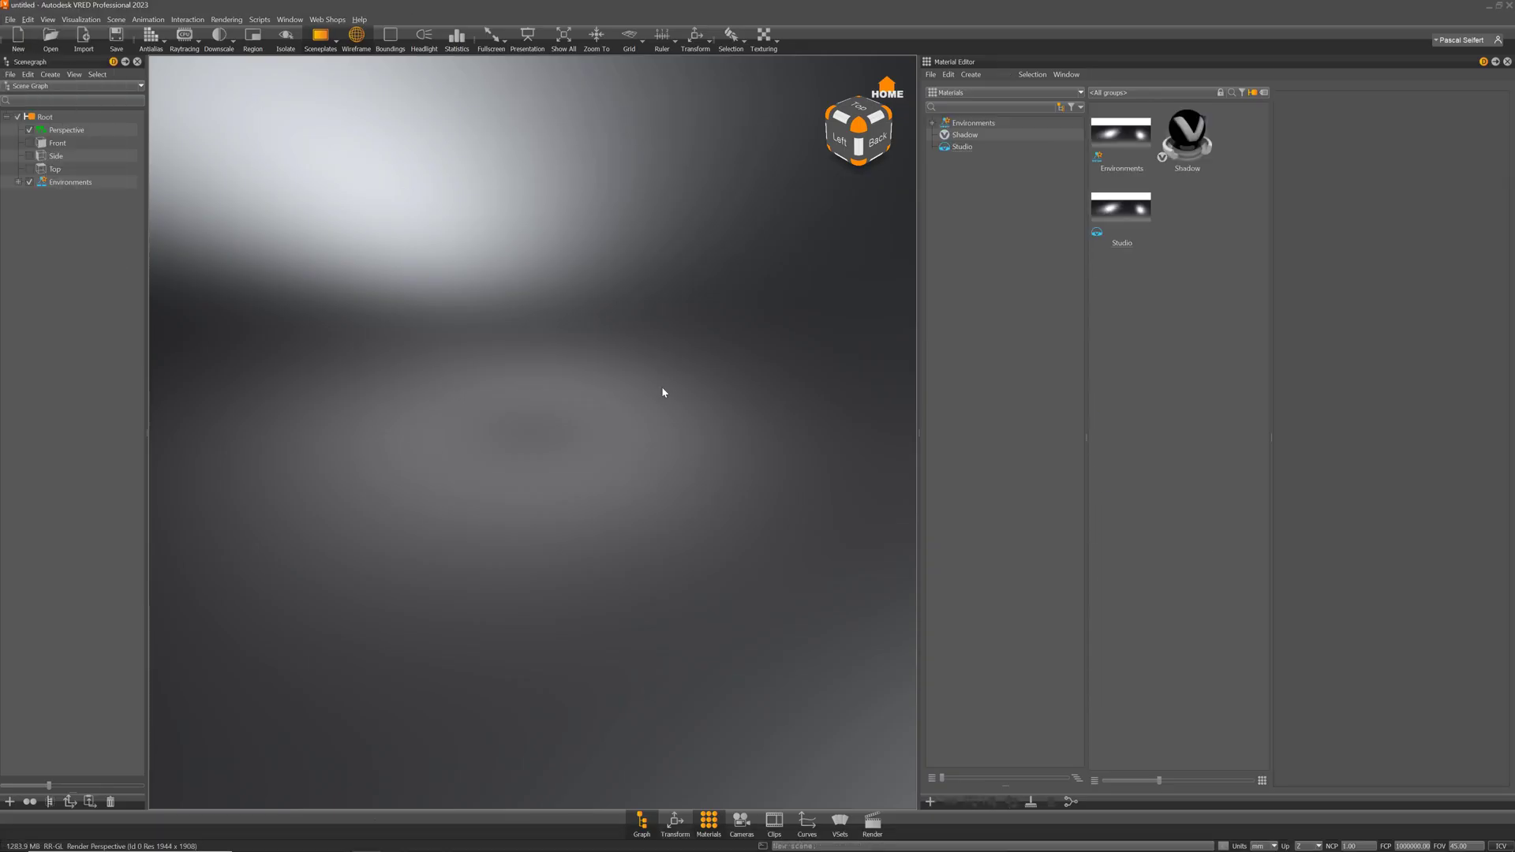
{"action": "left_click", "coordinate": [248, 840]}
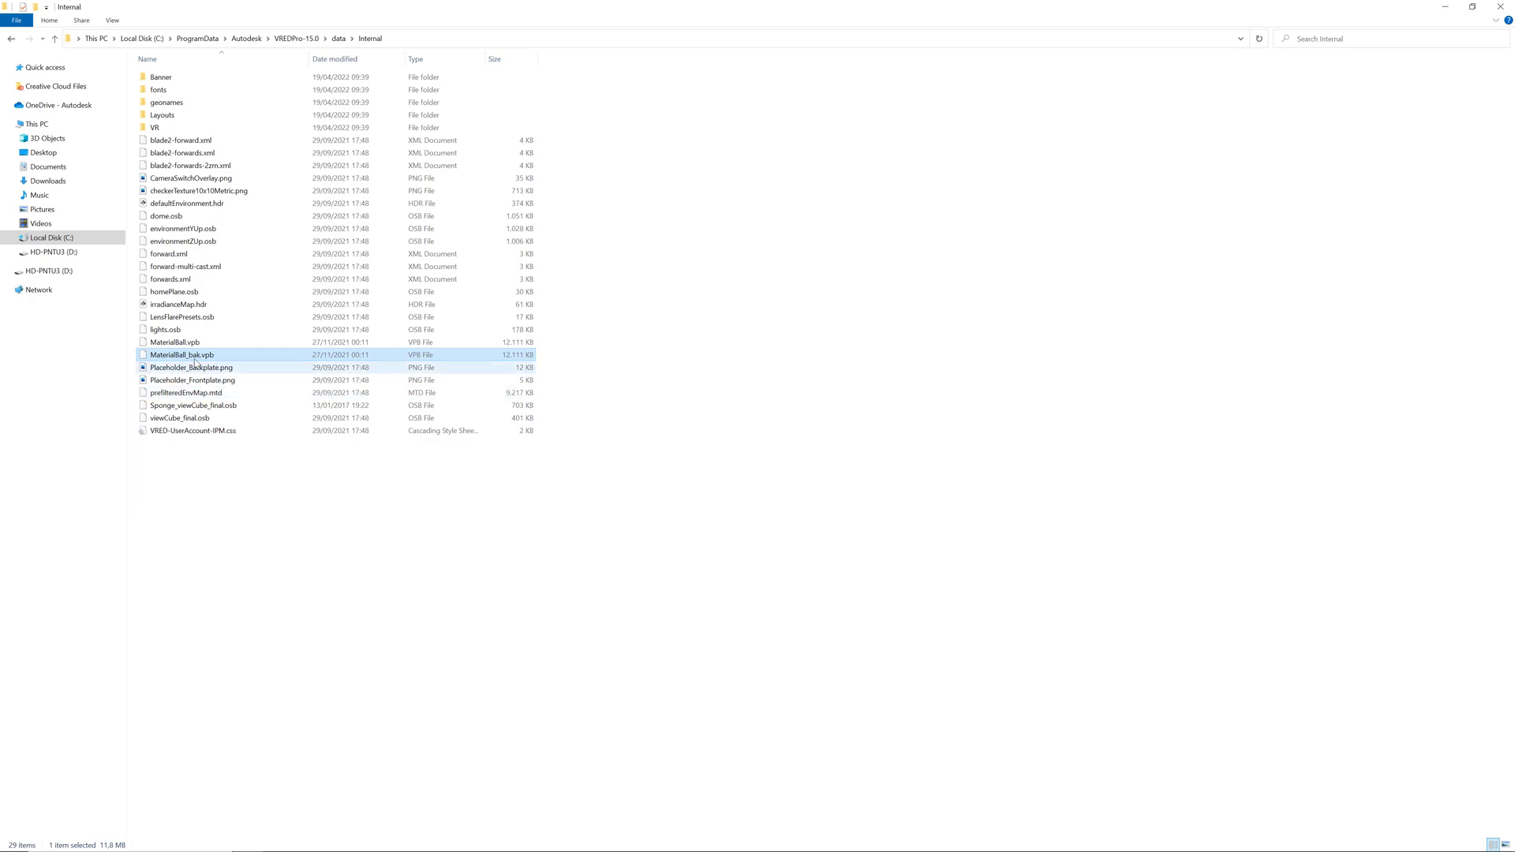
{"action": "left_click_drag", "start_coordinate": [190, 348], "coordinate": [467, 518]}
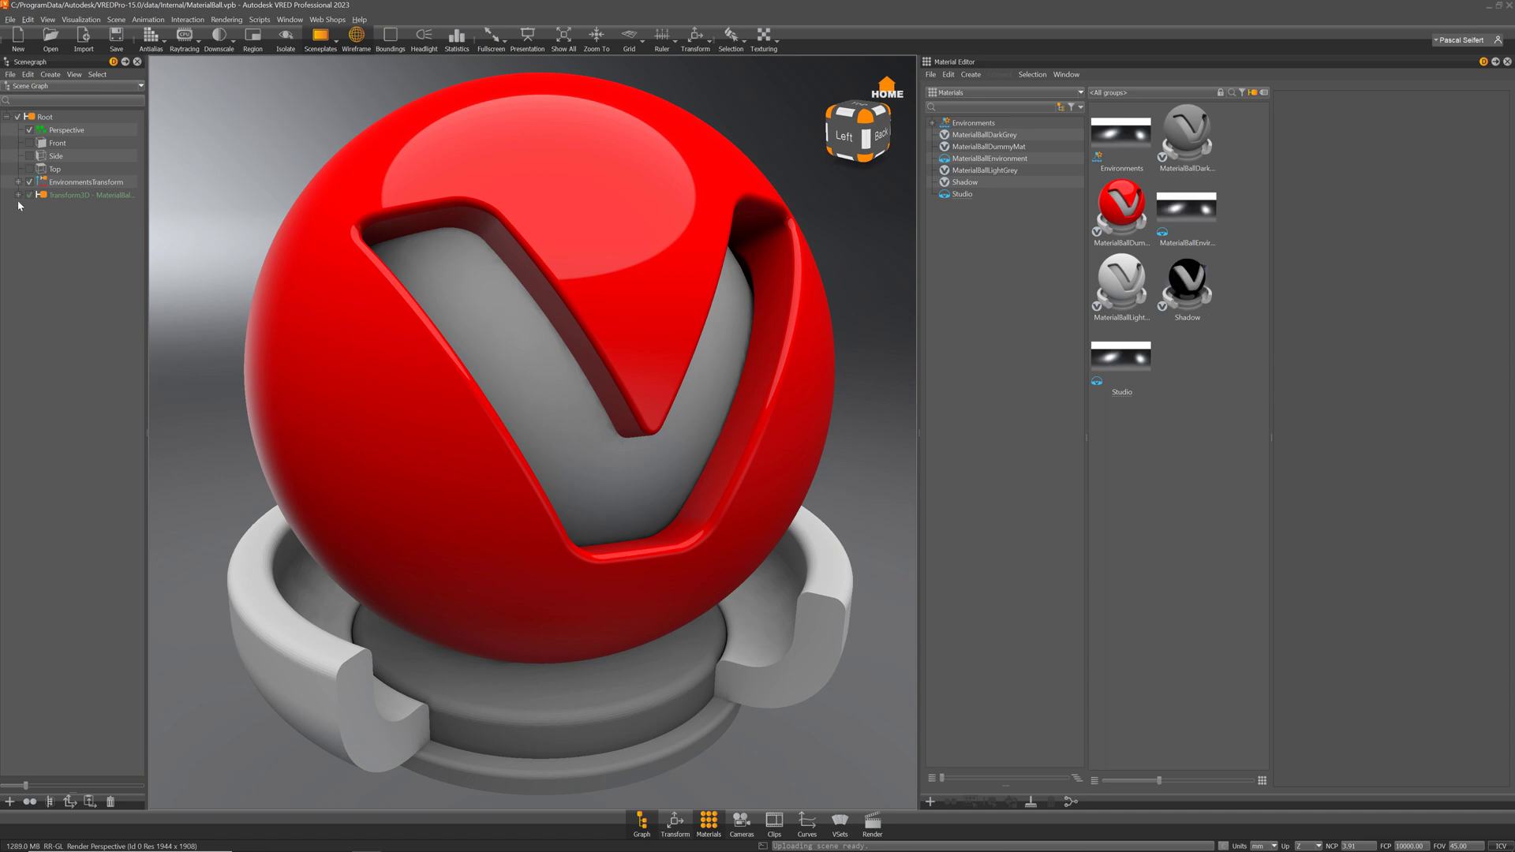
Step: Expand the MaterialBall transform and its Switch node, show the Sphere, Roller Ball and Rounded Cube in turn, and return to V-Ball
{"action": "left_click", "coordinate": [18, 195]}
{"action": "double_click", "coordinate": [53, 208]}
{"action": "left_click_drag", "start_coordinate": [55, 269], "coordinate": [55, 269]}
{"action": "left_click", "coordinate": [64, 197]}
{"action": "key", "text": "Delete"}
{"action": "left_click", "coordinate": [30, 221]}
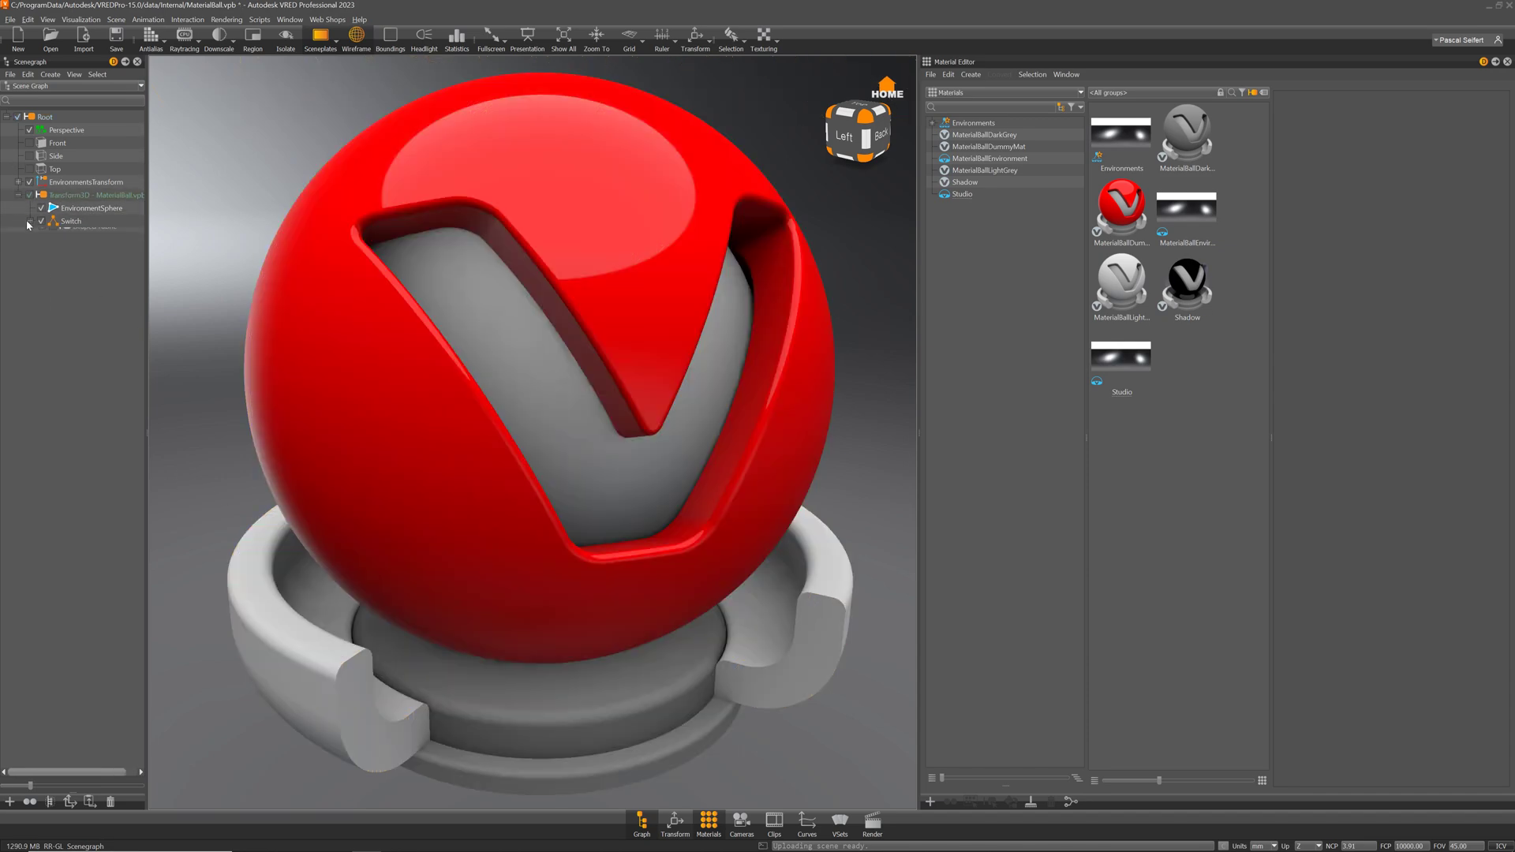
{"action": "left_click", "coordinate": [52, 247]}
{"action": "left_click", "coordinate": [53, 259]}
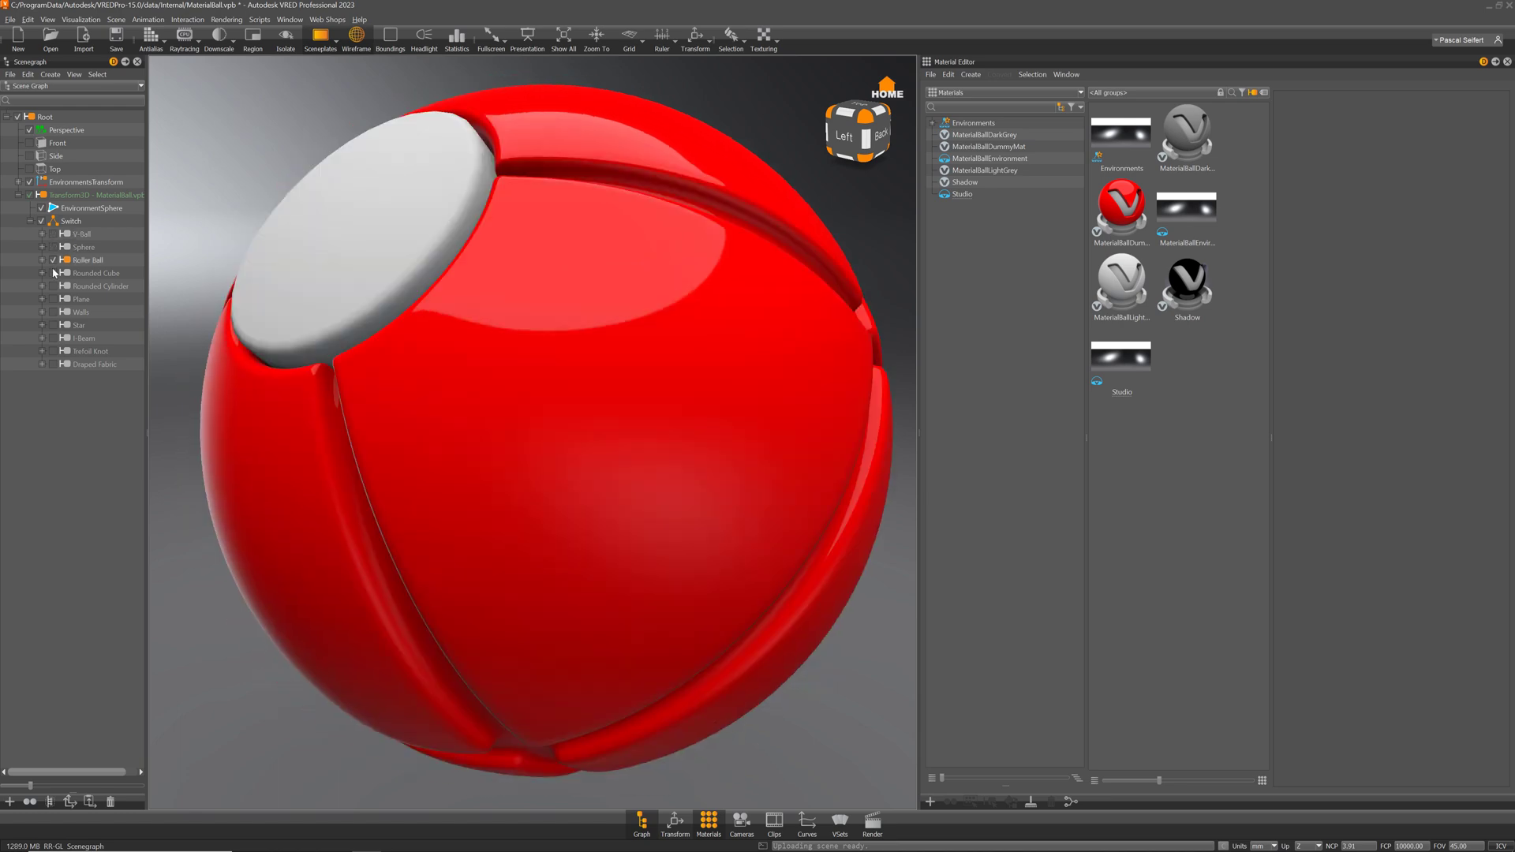
{"action": "left_click", "coordinate": [53, 272]}
{"action": "left_click", "coordinate": [53, 233]}
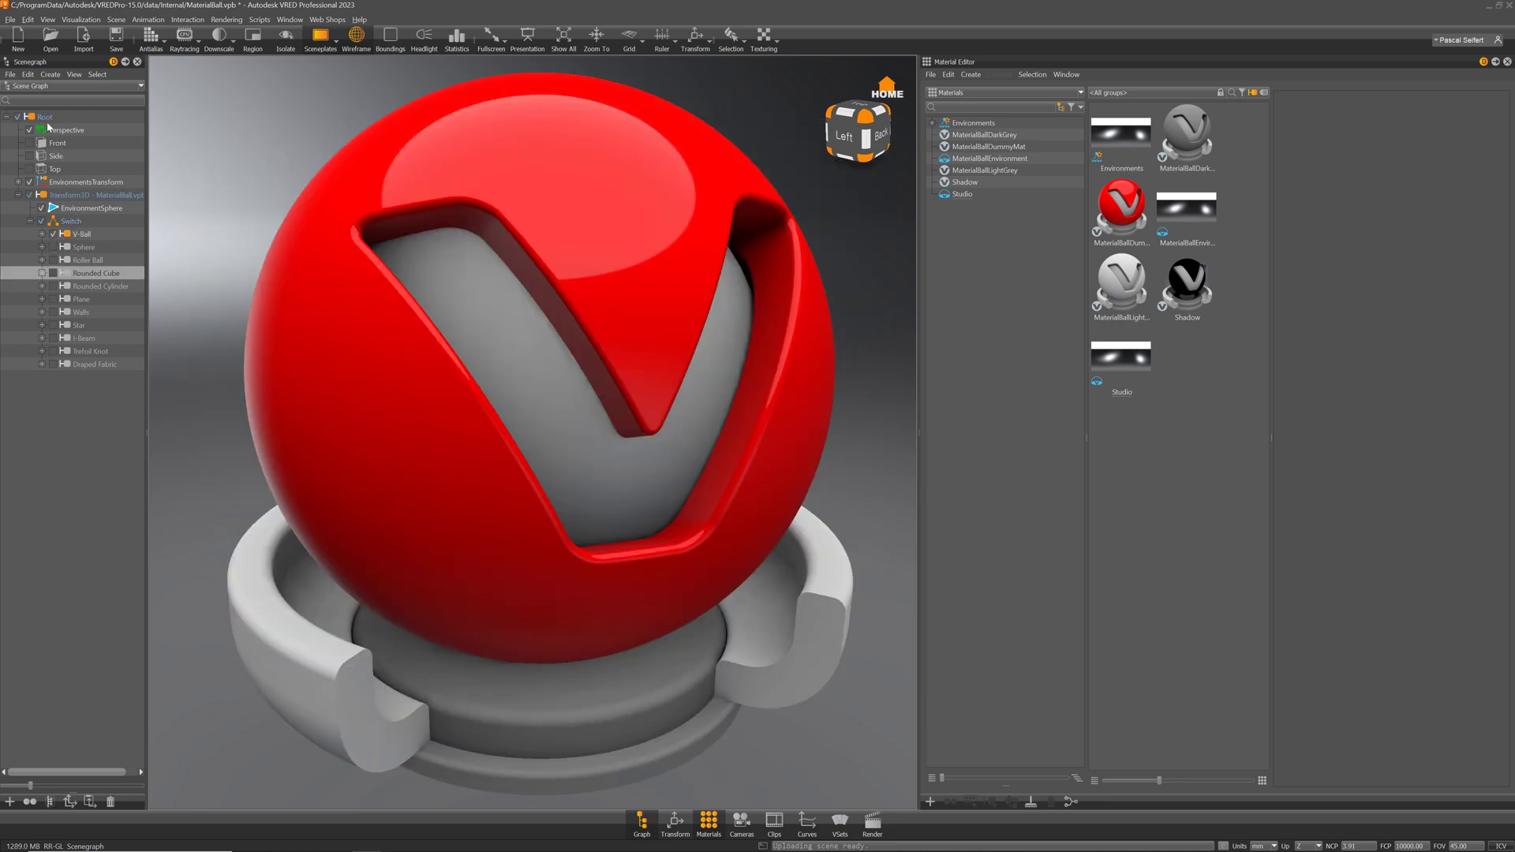
Step: Import gear.fbx under the MaterialBall.vpb transform node
{"action": "left_click", "coordinate": [70, 196]}
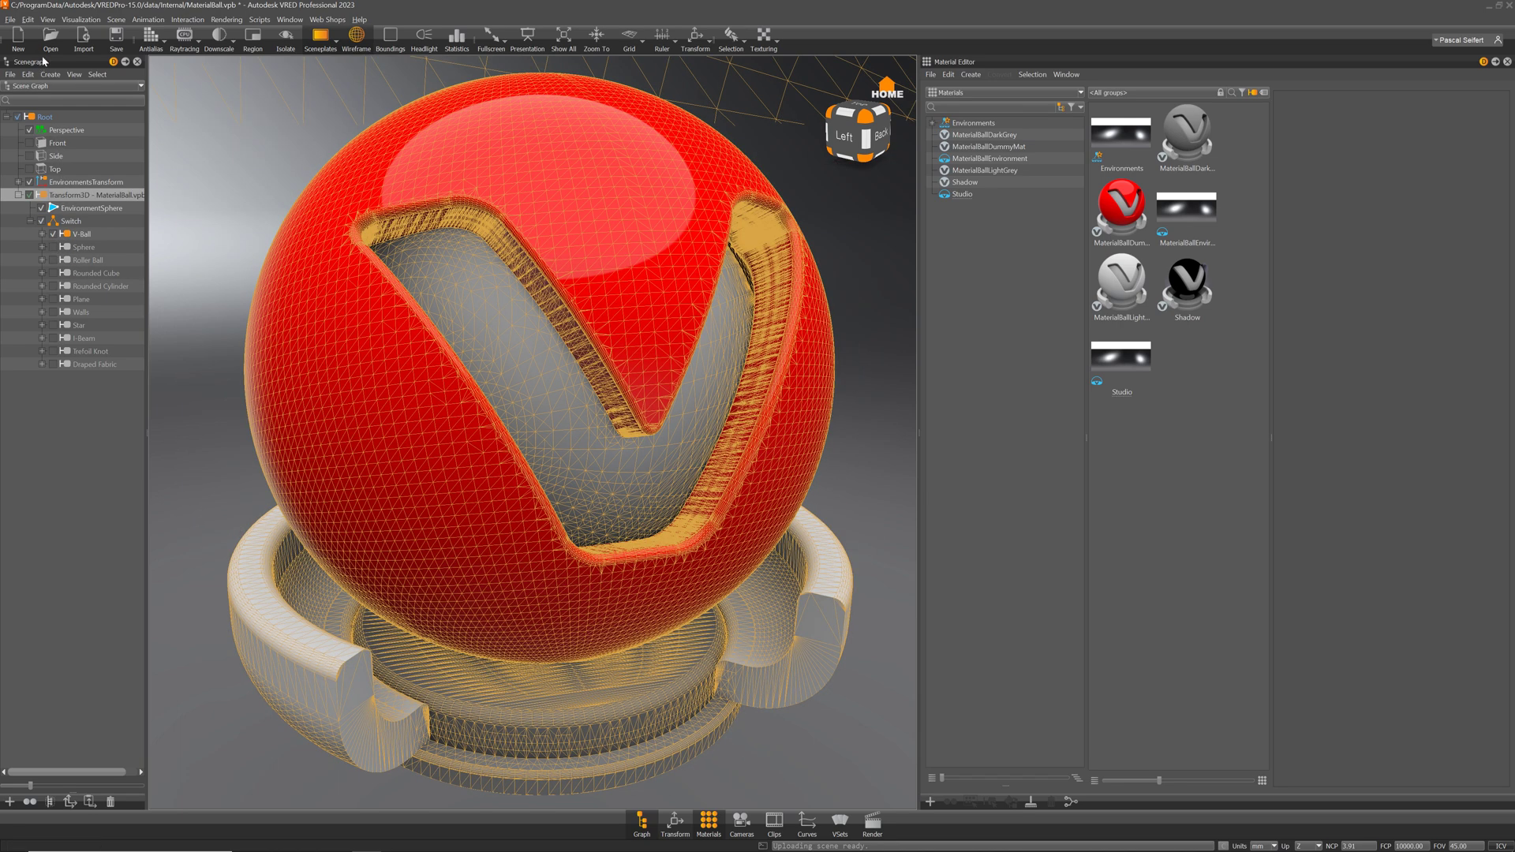
{"action": "left_click", "coordinate": [82, 42]}
{"action": "double_click", "coordinate": [894, 308]}
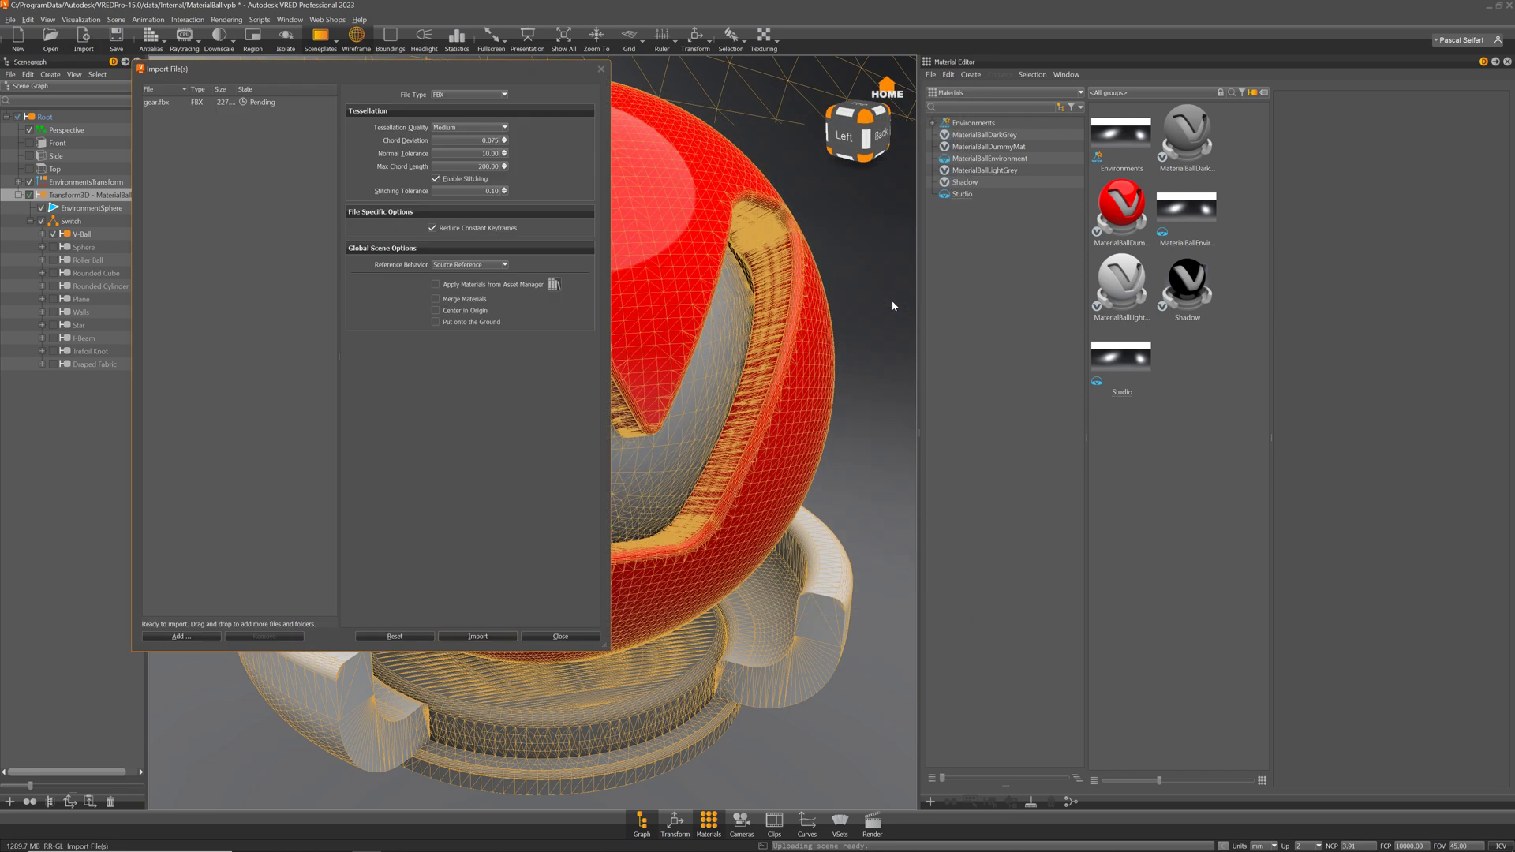
{"action": "left_click_drag", "start_coordinate": [499, 77], "coordinate": [588, 75]}
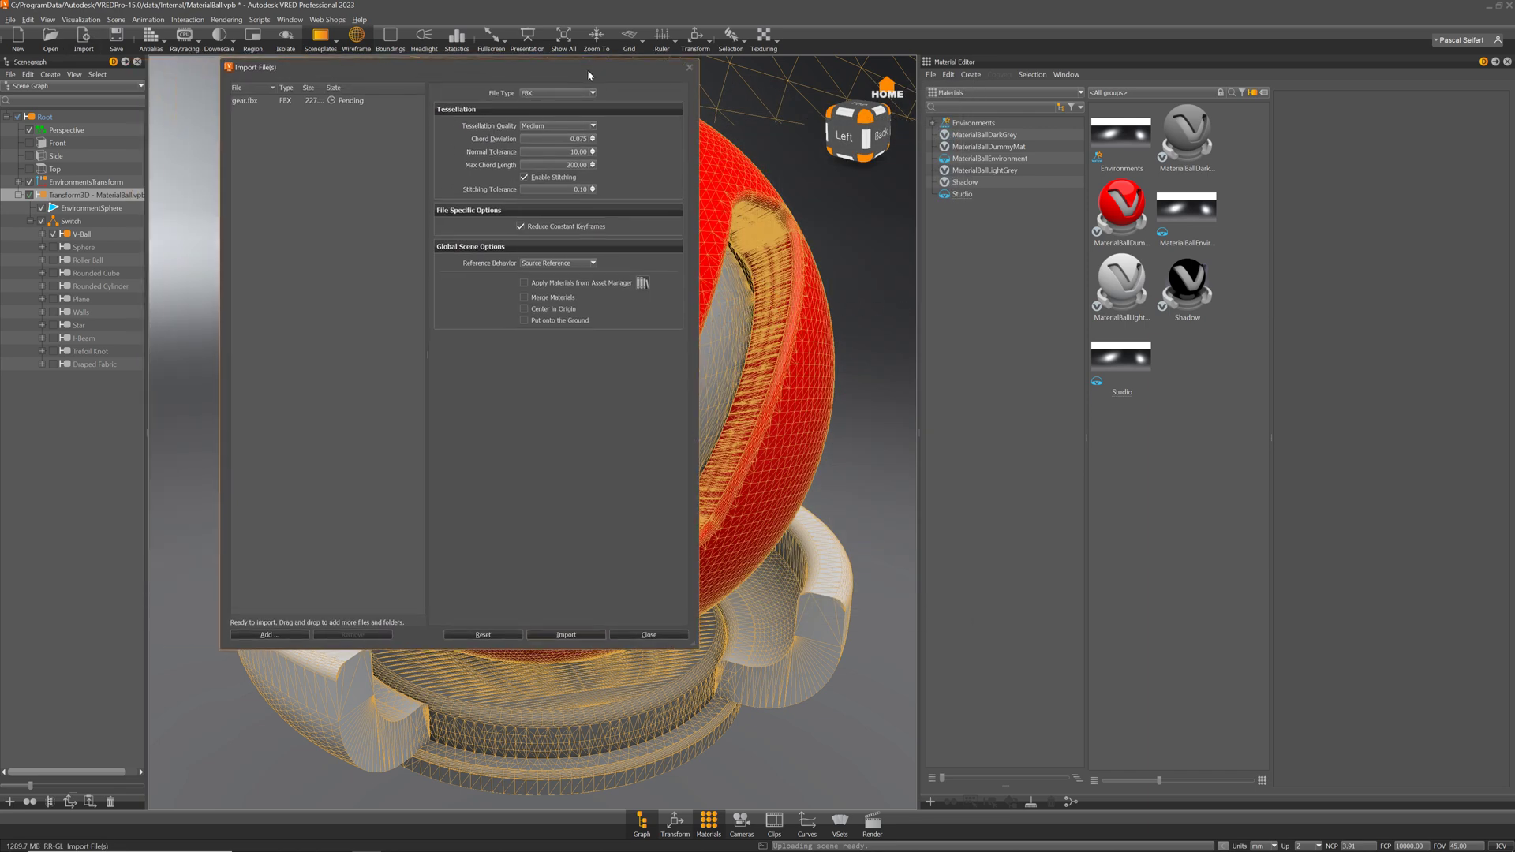
{"action": "left_click", "coordinate": [580, 632]}
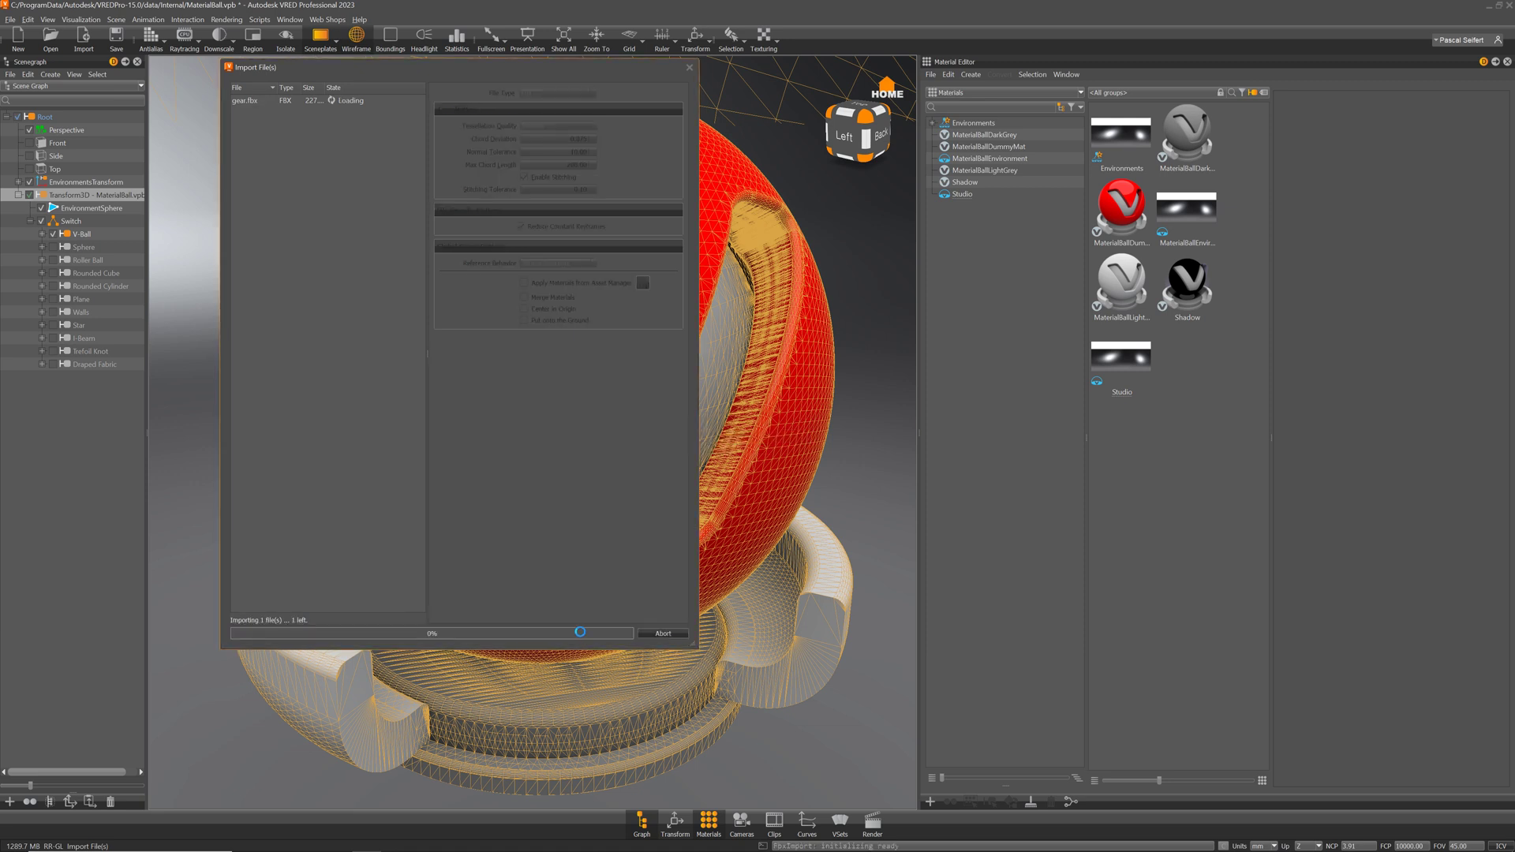
Step: Select the imported gear node and scale it uniformly to 0.15 in the Transform editor
{"action": "left_click", "coordinate": [30, 377]}
{"action": "left_click", "coordinate": [68, 377]}
{"action": "left_click", "coordinate": [680, 825]}
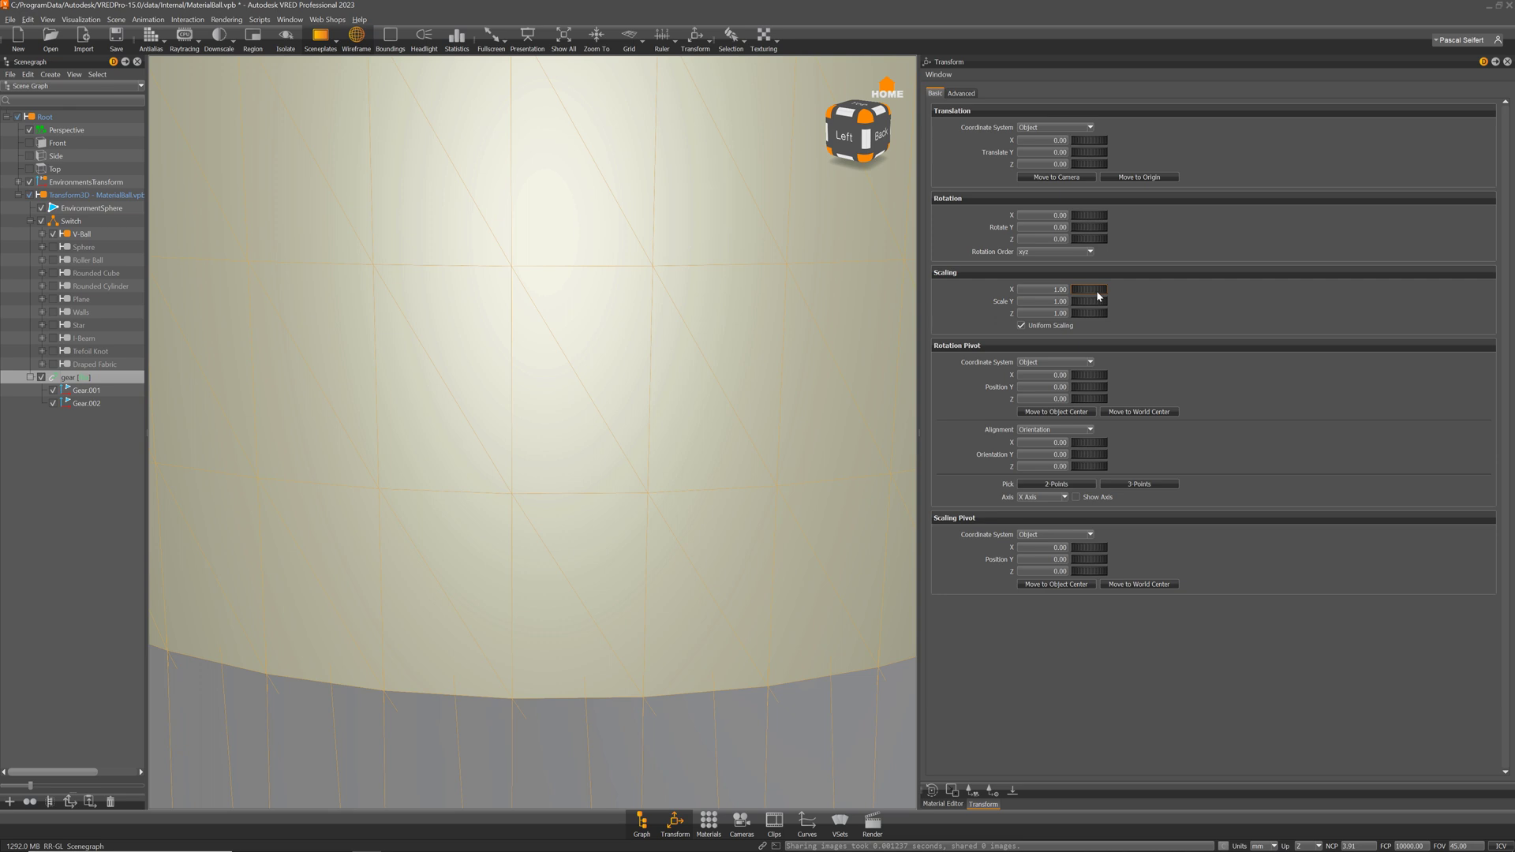
{"action": "double_click", "coordinate": [1058, 290]}
{"action": "type", "text": "0.15"}
{"action": "key", "text": "Return"}
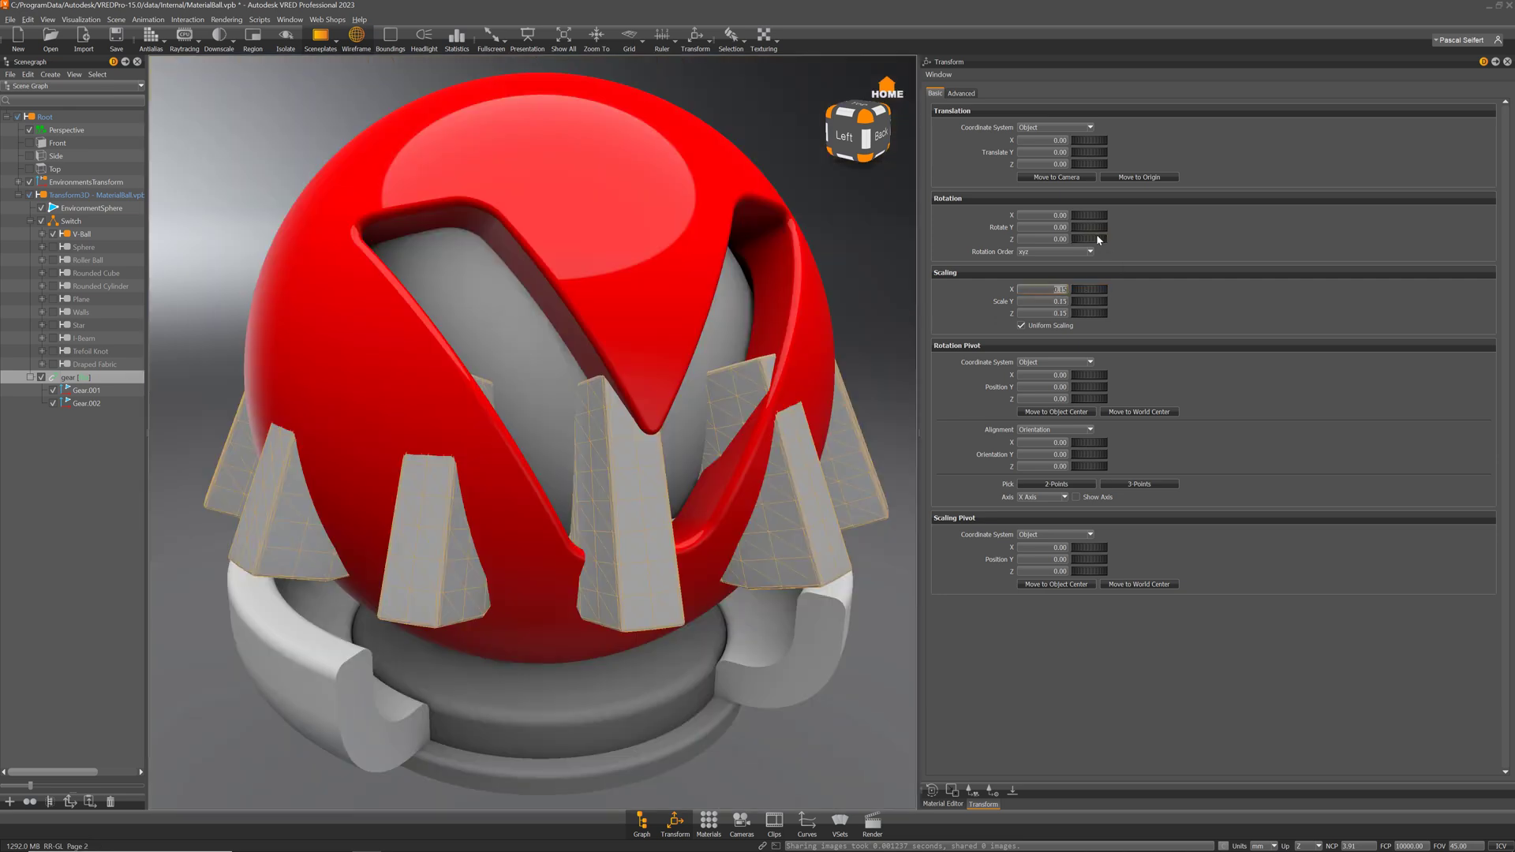
Step: Rotate the gear node to 75 on the X axis and 60 on the Z axis
{"action": "left_click_drag", "start_coordinate": [1089, 214], "coordinate": [1105, 208]}
{"action": "double_click", "coordinate": [1048, 214]}
{"action": "type", "text": "75"}
{"action": "key", "text": "Return"}
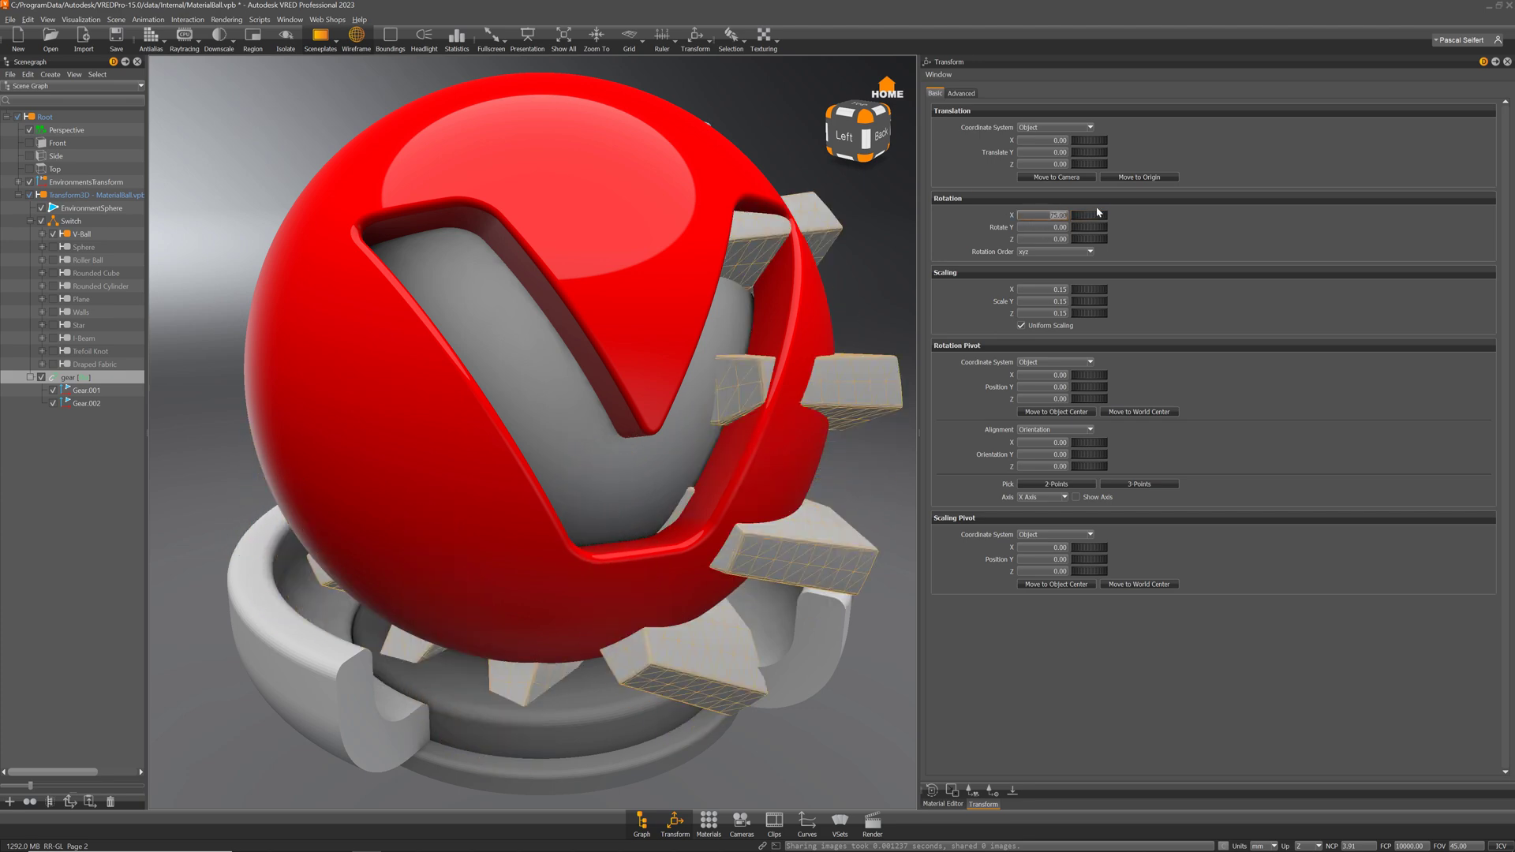
{"action": "left_click_drag", "start_coordinate": [1083, 226], "coordinate": [1115, 242]}
{"action": "key", "text": "ctrl+z"}
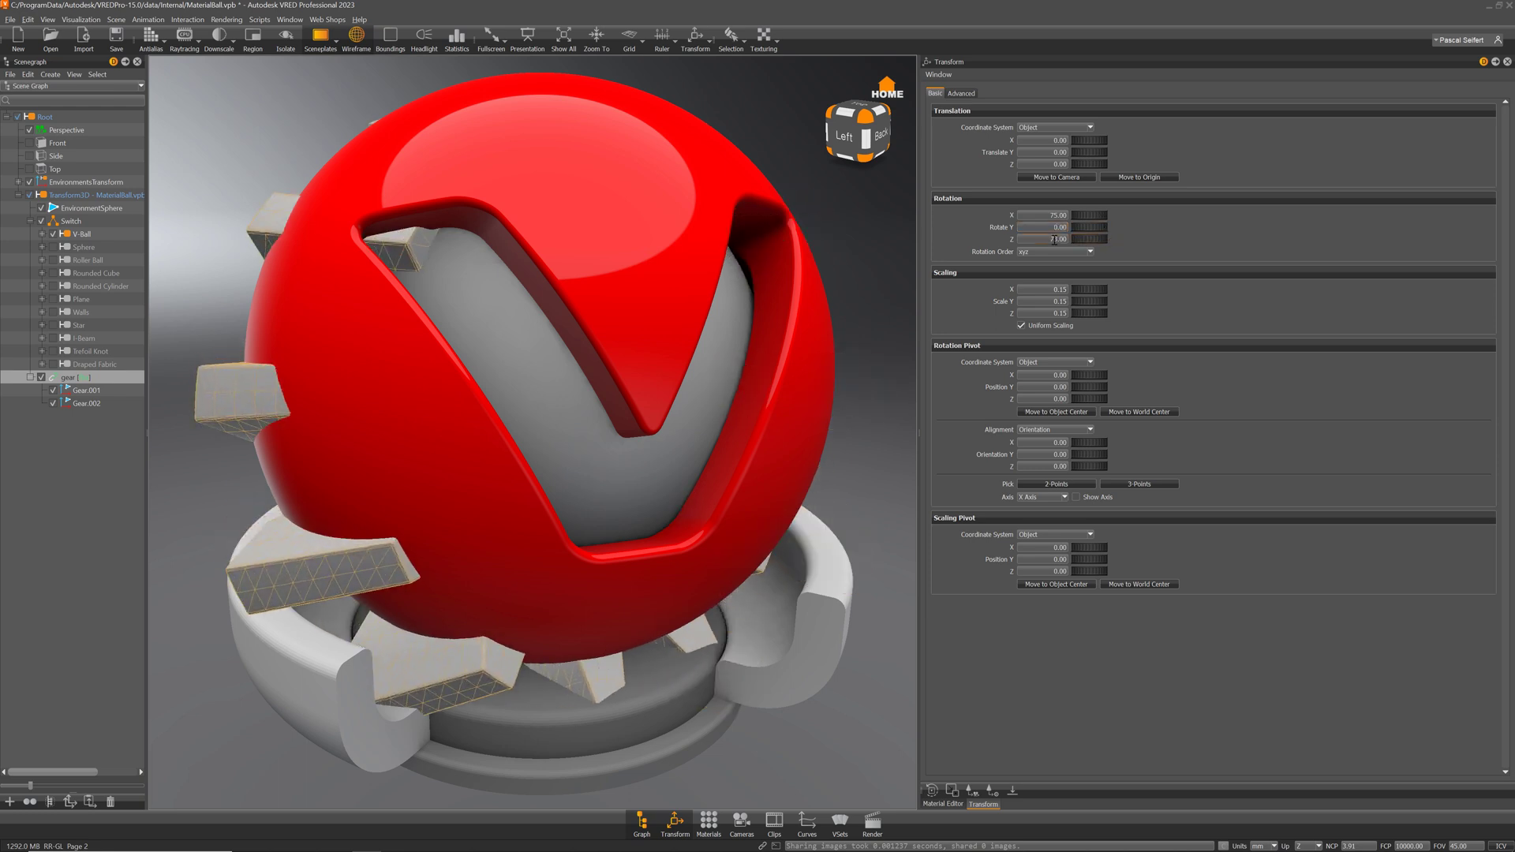
{"action": "type", "text": "60"}
{"action": "key", "text": "Return"}
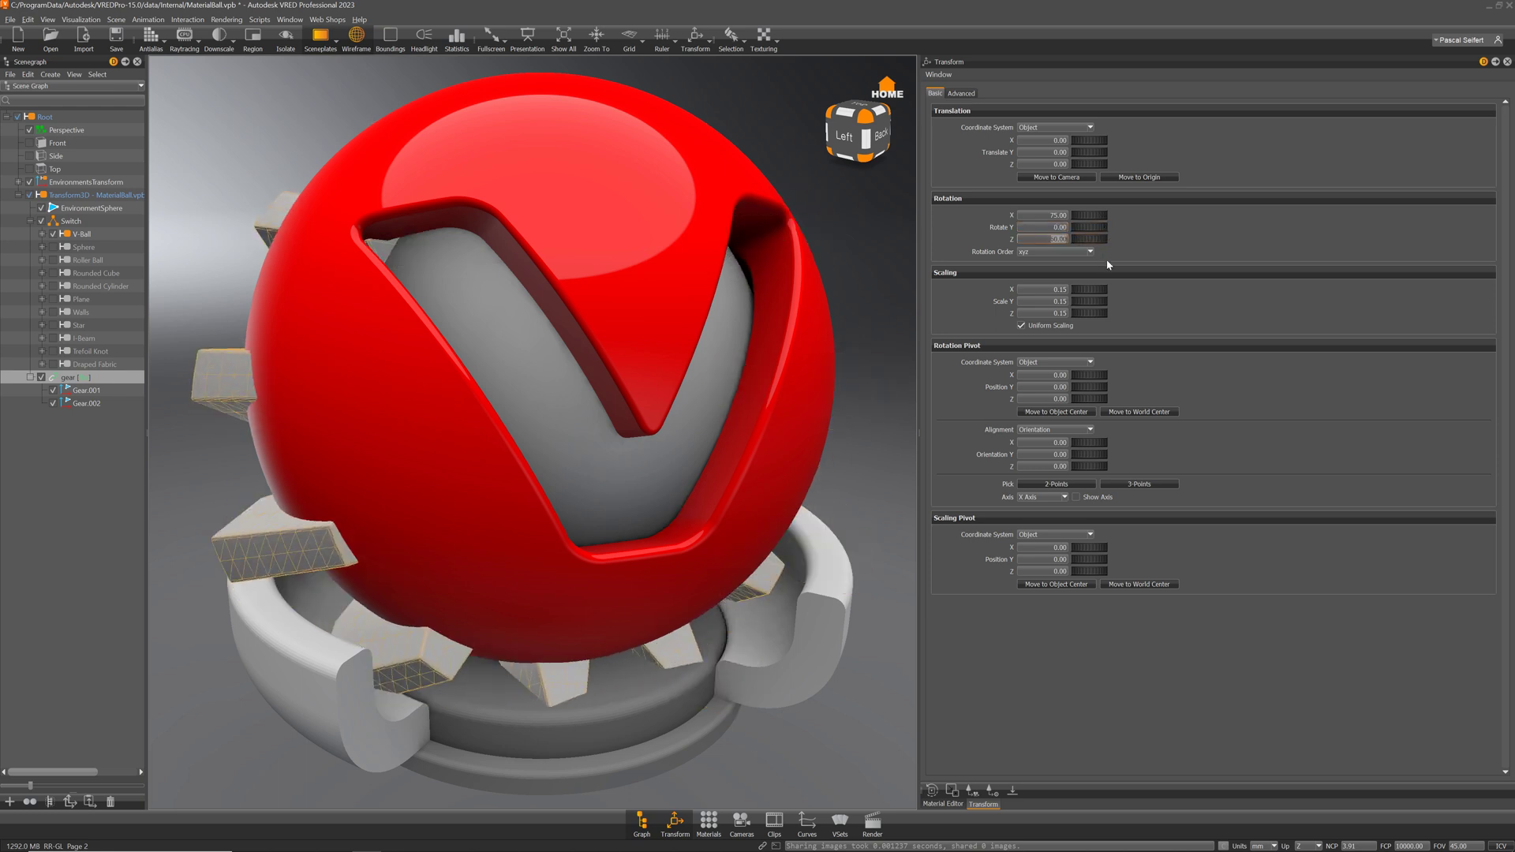
Step: Set the gear's uniform scale to 0.155 and check its size with the Switch node temporarily hidden
{"action": "left_click", "coordinate": [1066, 289]}
{"action": "type", "text": "0.155"}
{"action": "key", "text": "Return"}
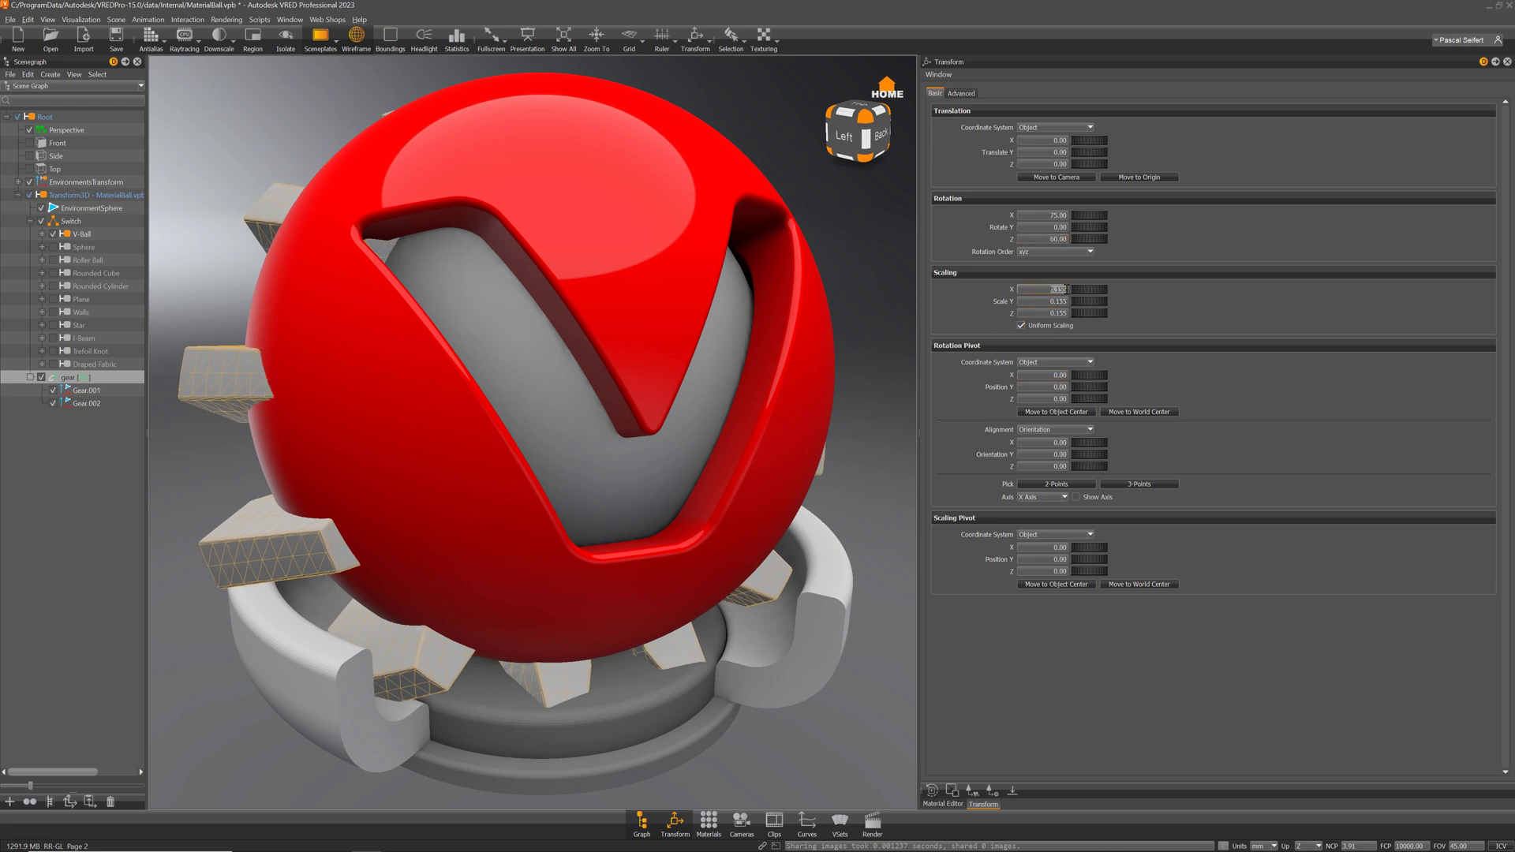
{"action": "left_click", "coordinate": [42, 223]}
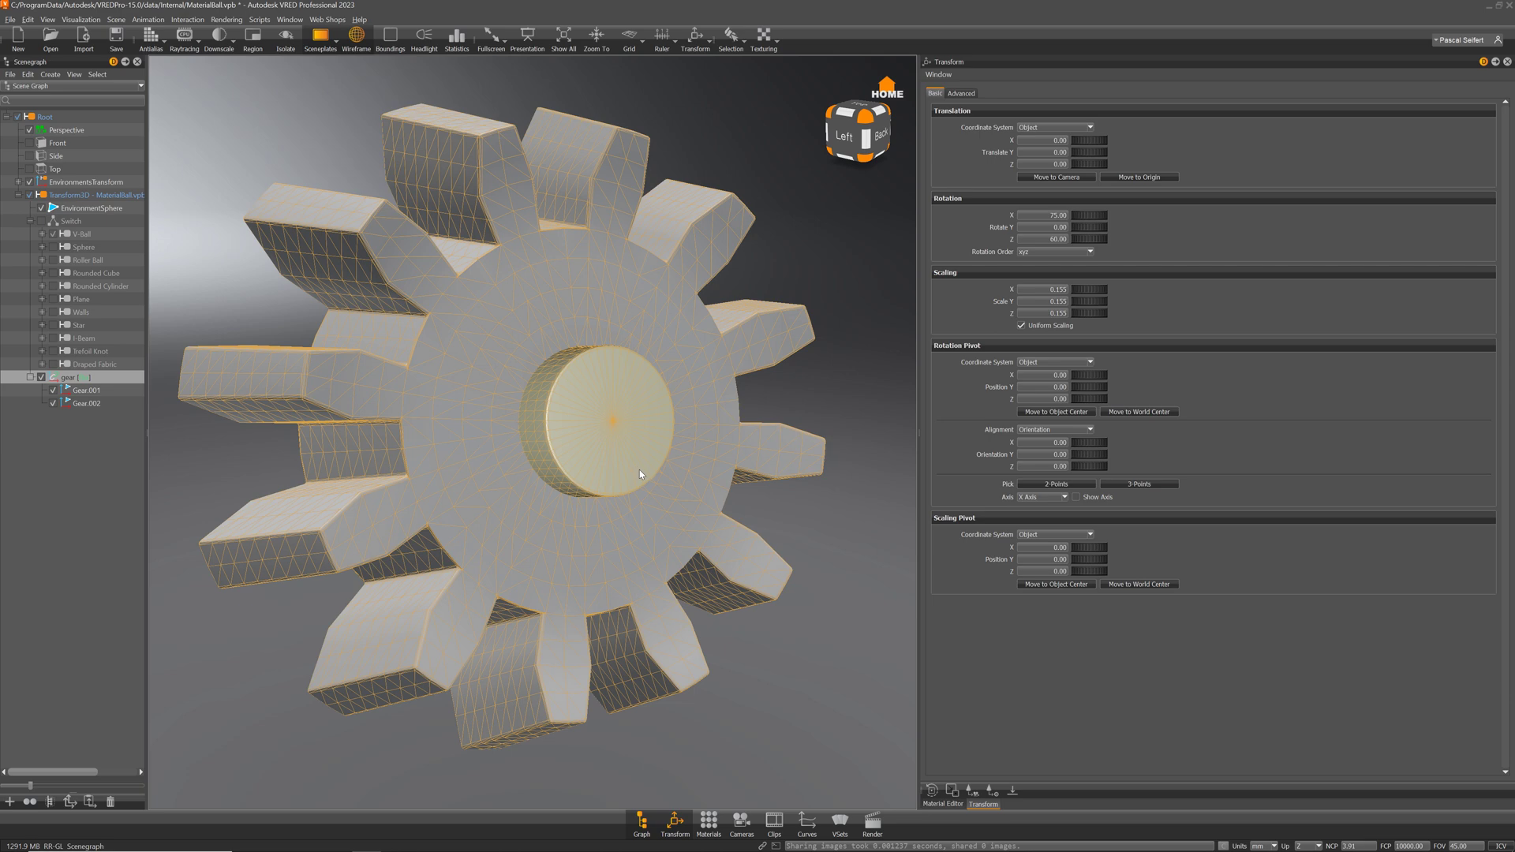
{"action": "left_click", "coordinate": [42, 222]}
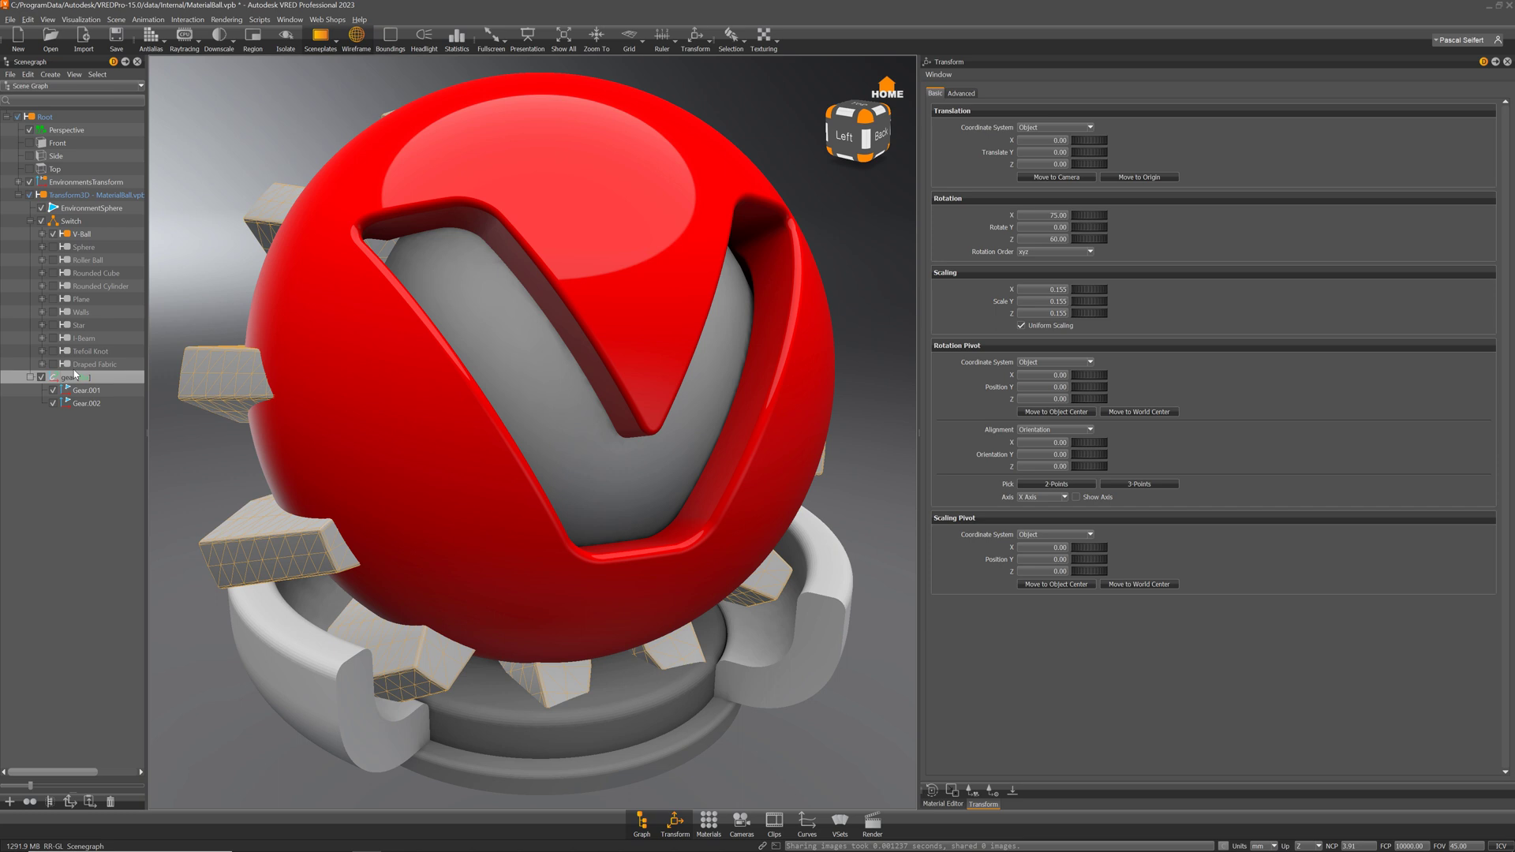
Step: Optimize the gear node with its transformation translations, rotations and scales flushed, and close the Optimize window
{"action": "left_click", "coordinate": [117, 20]}
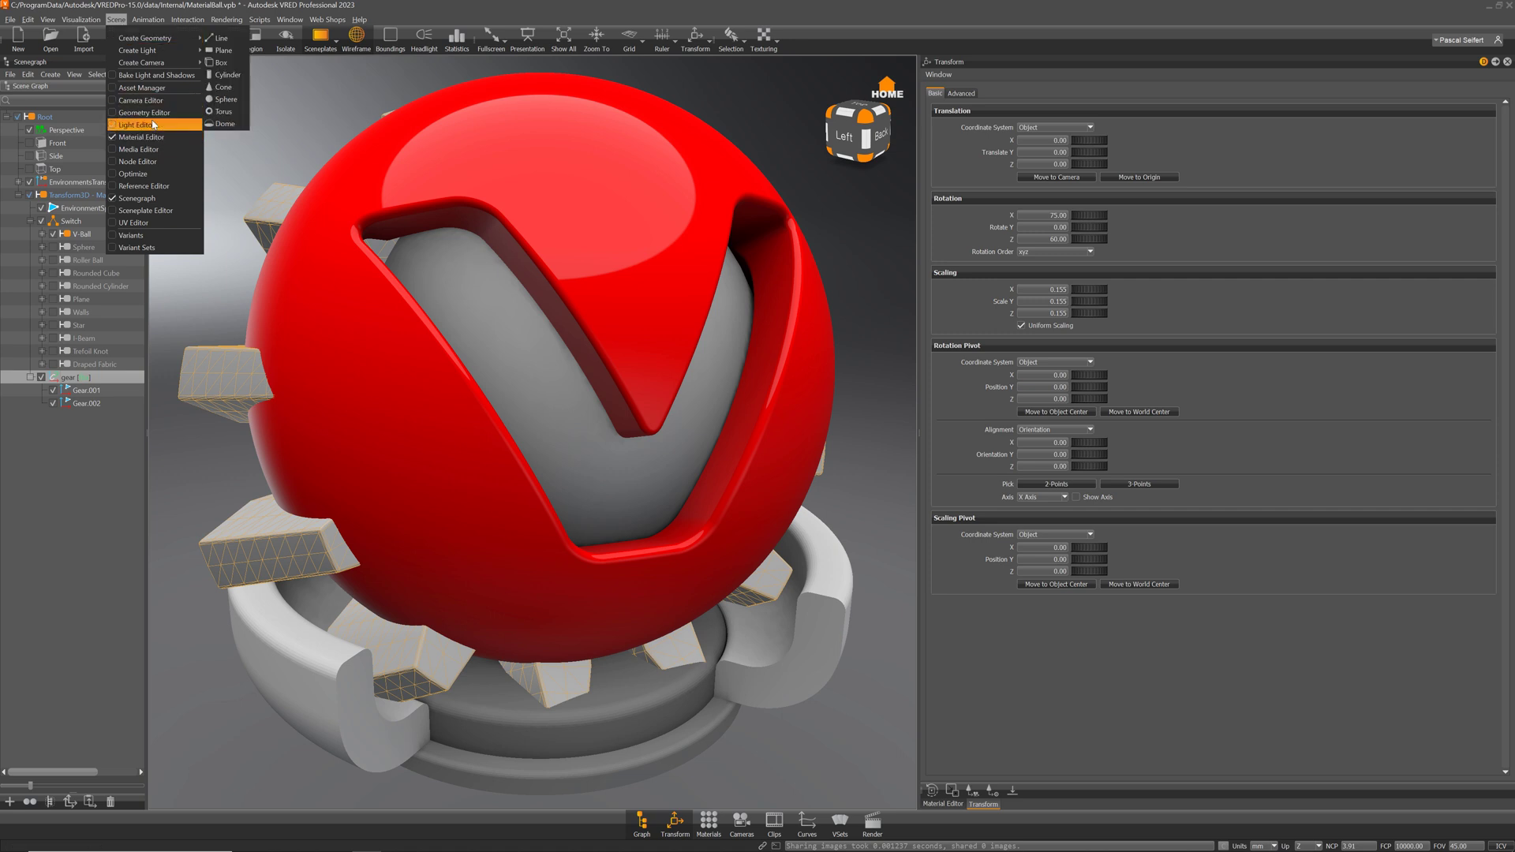
{"action": "left_click", "coordinate": [153, 172]}
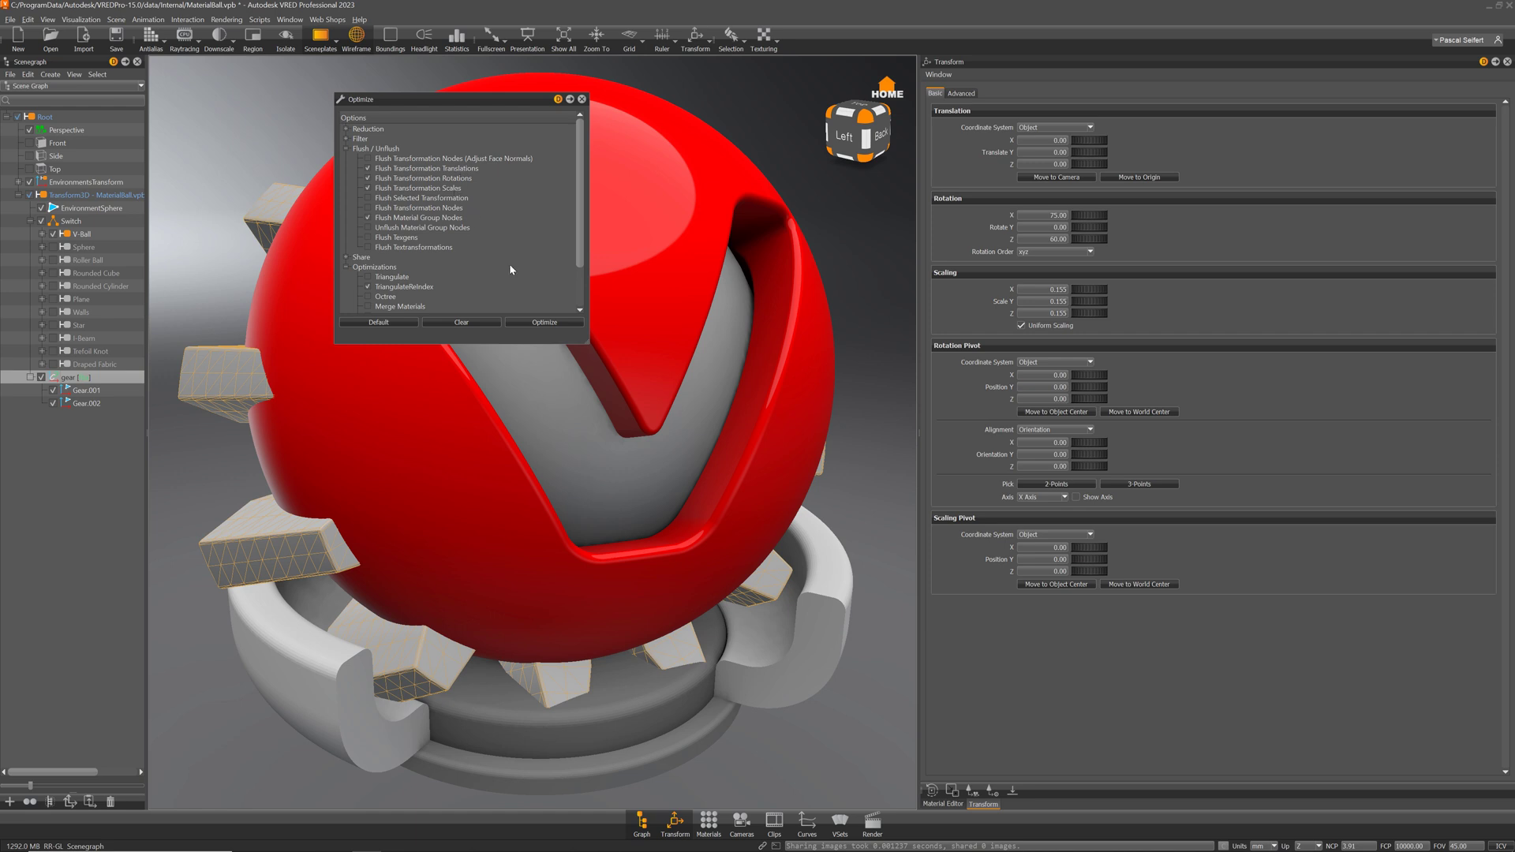
{"action": "left_click", "coordinate": [545, 323]}
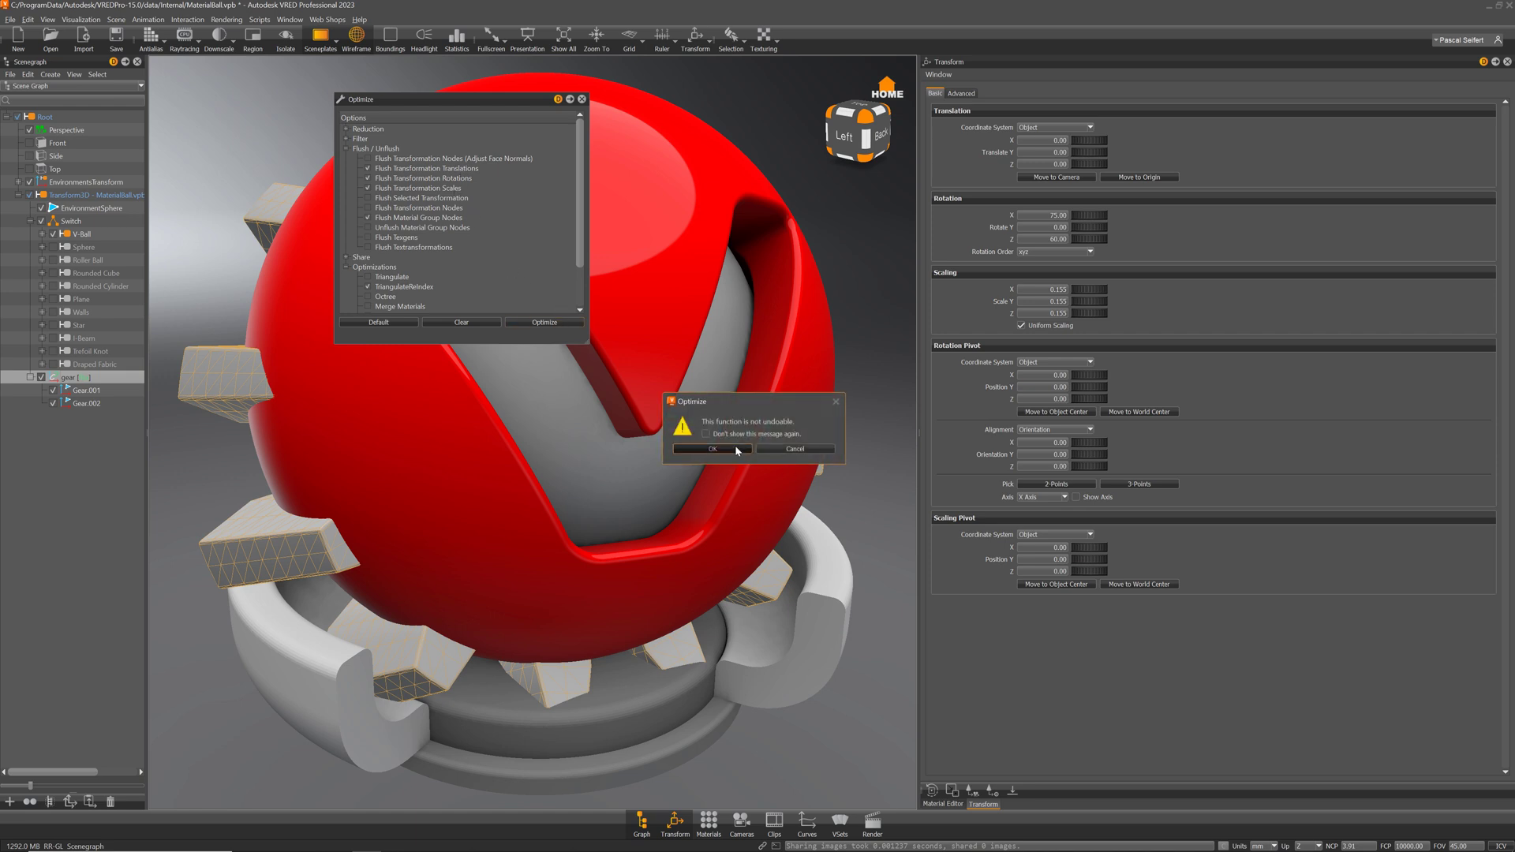
{"action": "left_click", "coordinate": [583, 100]}
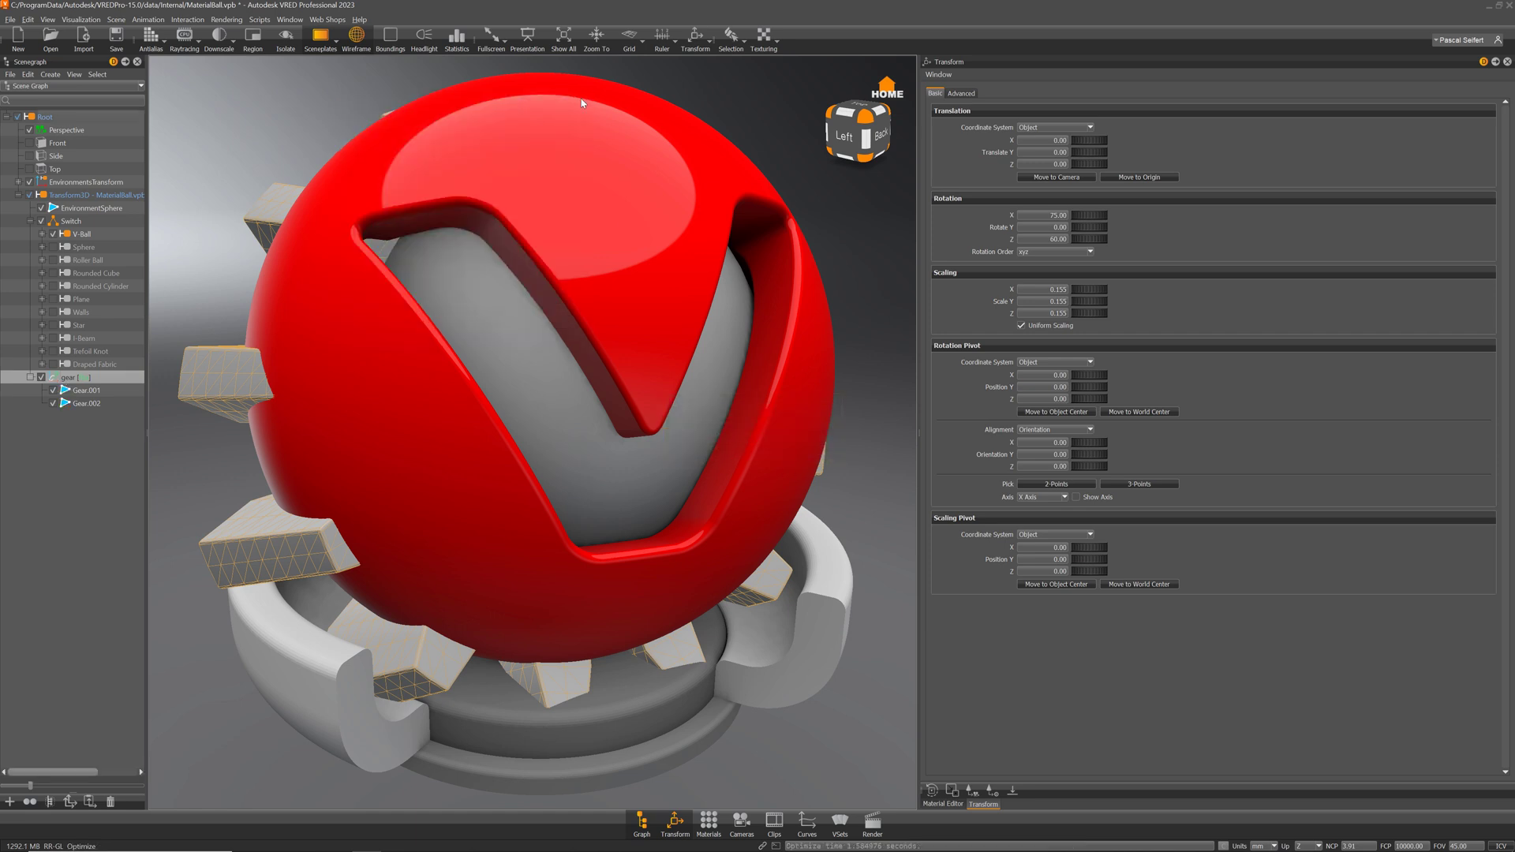
Step: Duplicate the V-Ball node inside the Switch and expand the copy to reach its MatBall node
{"action": "left_click", "coordinate": [82, 235]}
{"action": "key", "text": "ctrl+d"}
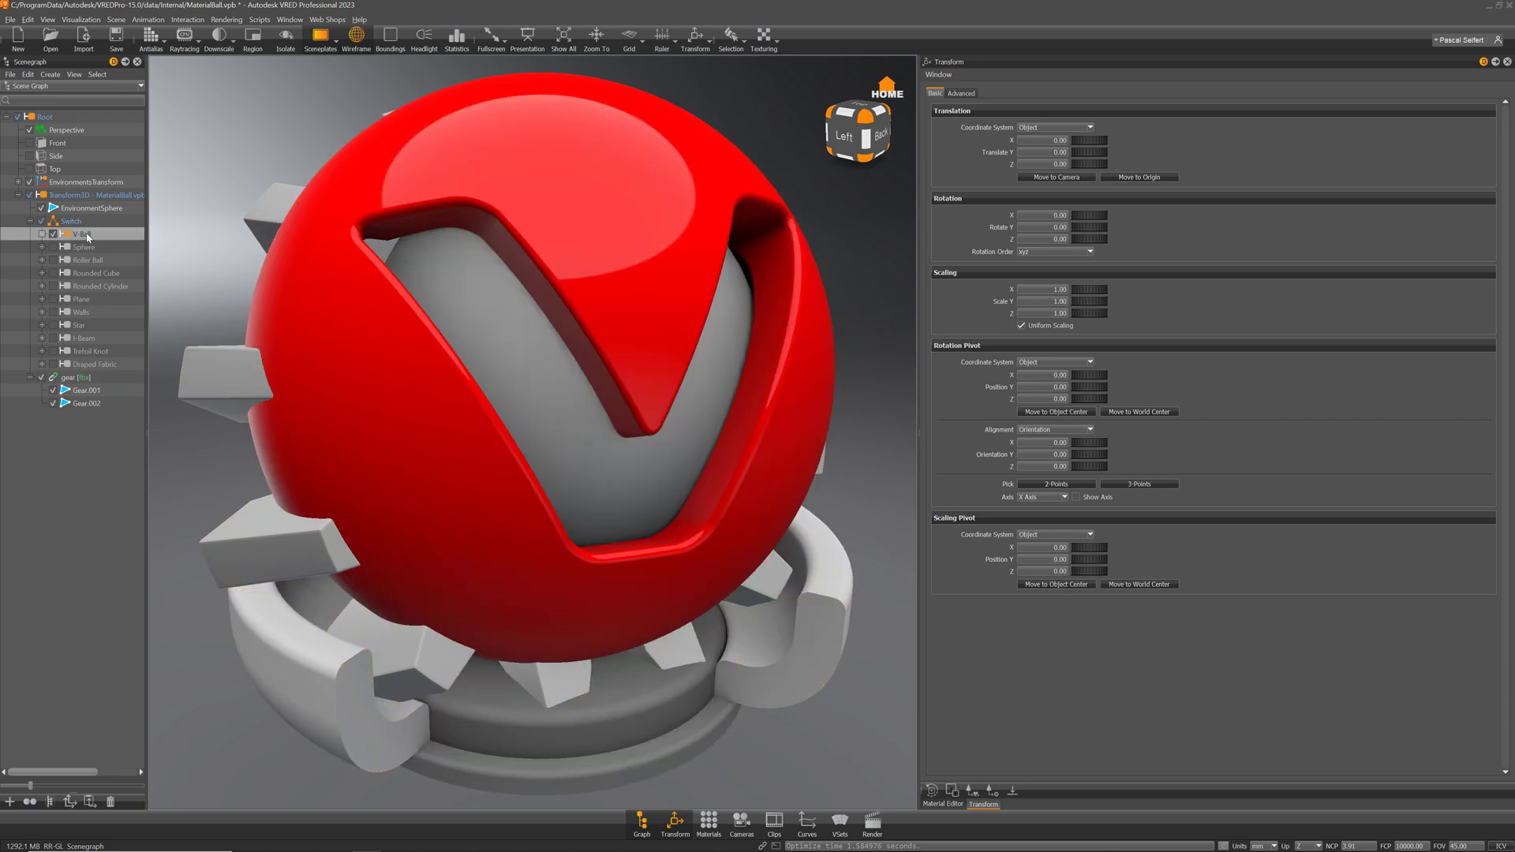
{"action": "left_click", "coordinate": [45, 378]}
{"action": "left_click", "coordinate": [42, 377]}
{"action": "left_click", "coordinate": [54, 391]}
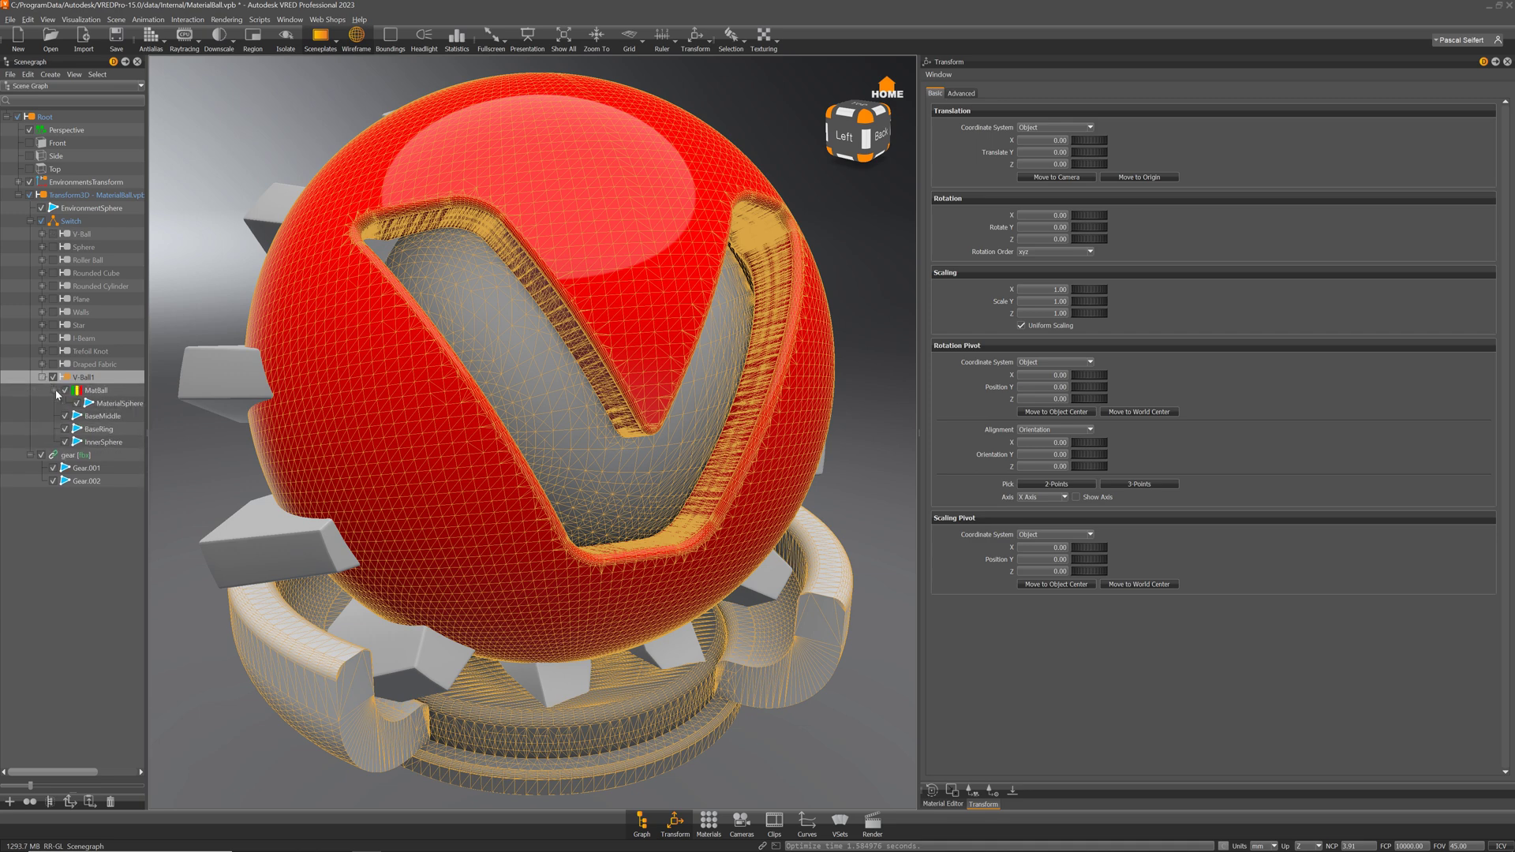
{"action": "left_click", "coordinate": [104, 393]}
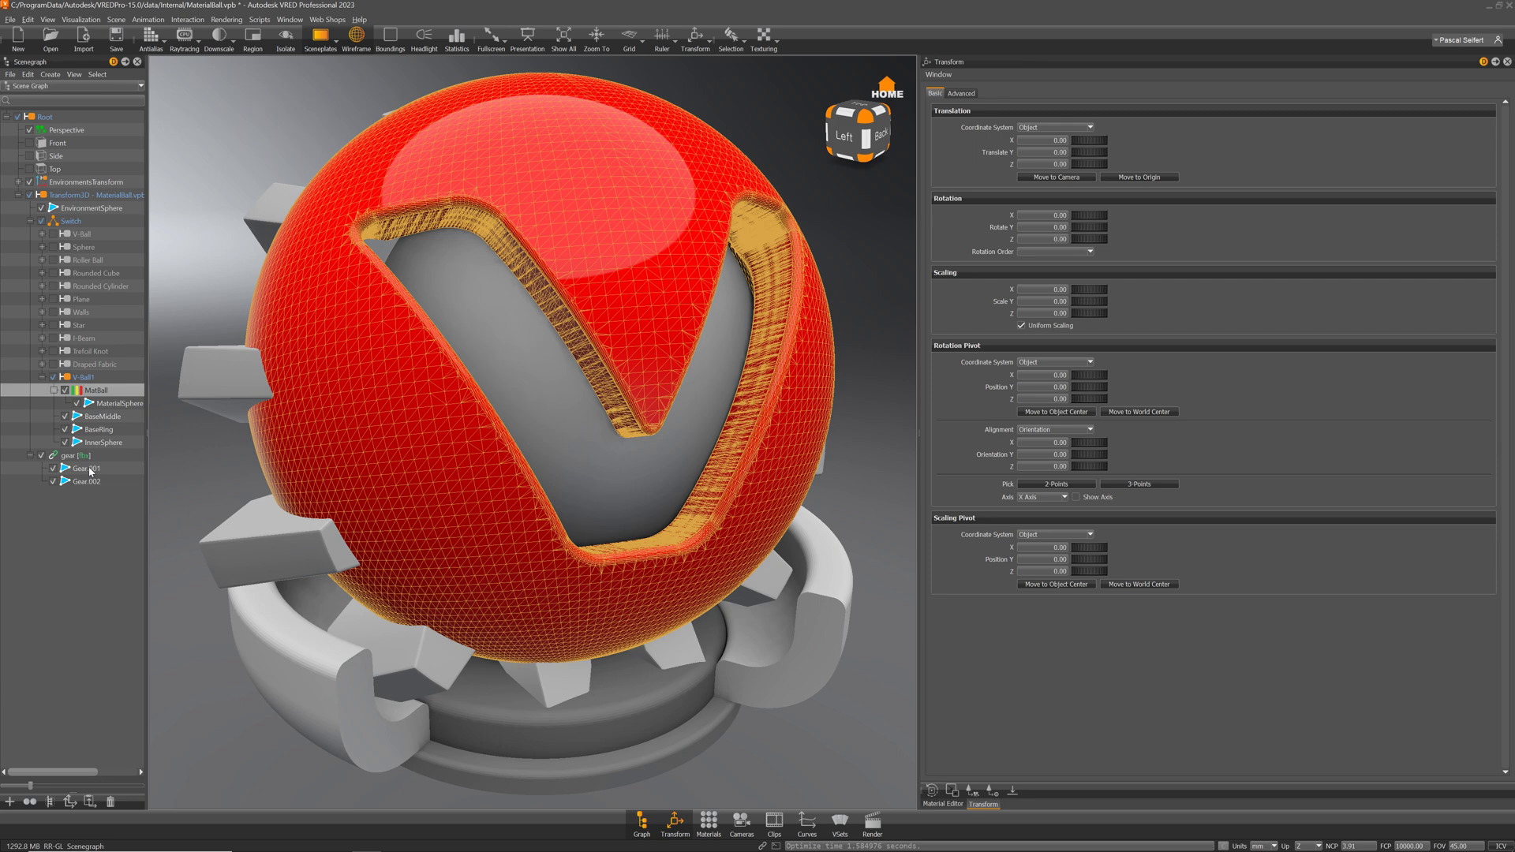
Step: Rename the Gear.001 geometry under the imported gear node as Gear
{"action": "left_click", "coordinate": [88, 469]}
{"action": "double_click", "coordinate": [89, 471]}
{"action": "left_click_drag", "start_coordinate": [88, 471], "coordinate": [135, 471]}
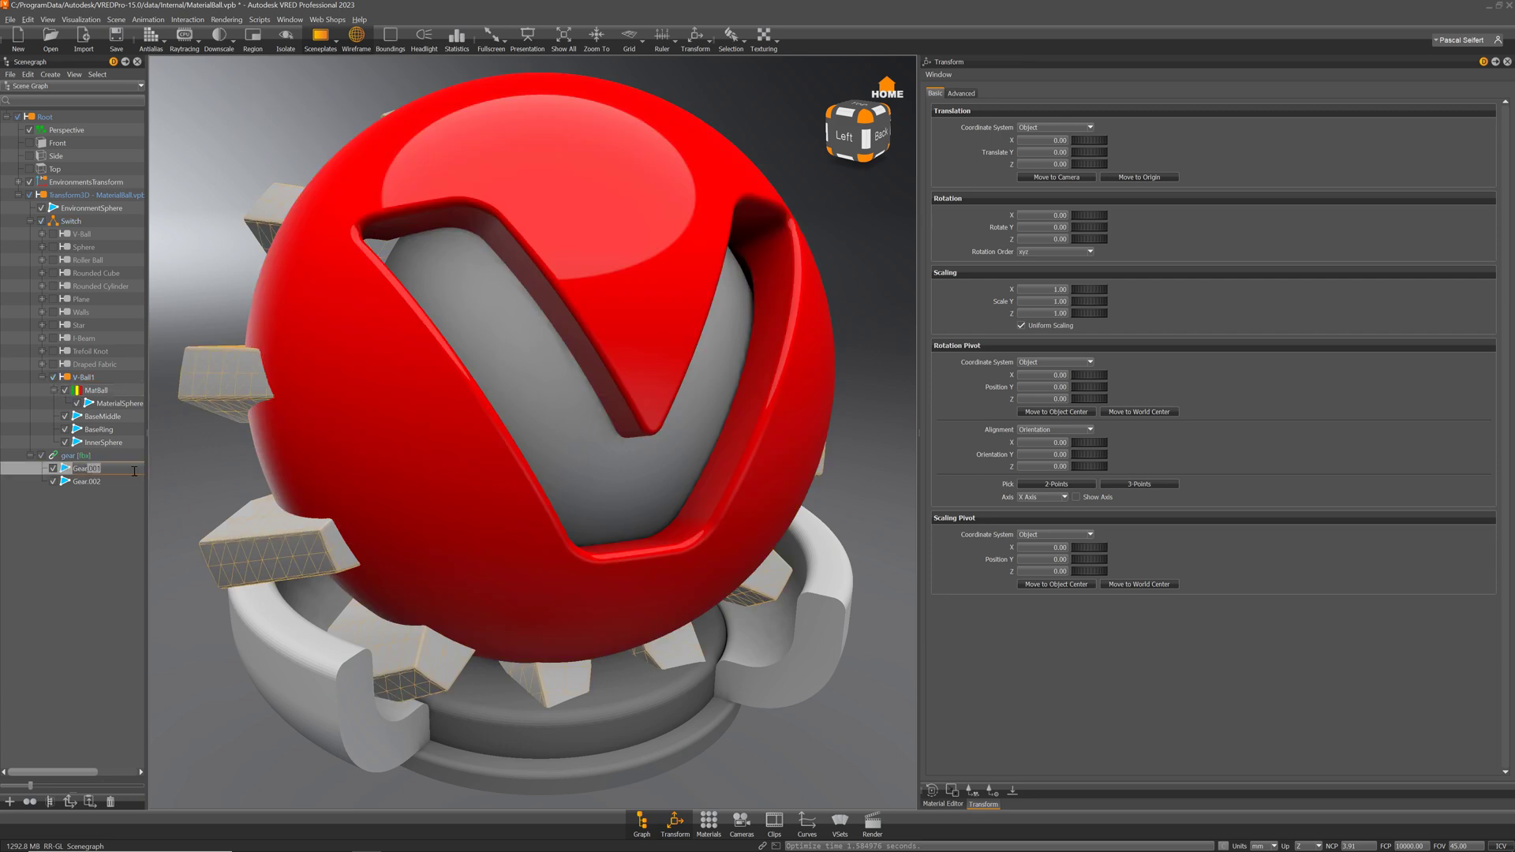
{"action": "key", "text": "BackSpace"}
{"action": "key", "text": "Return"}
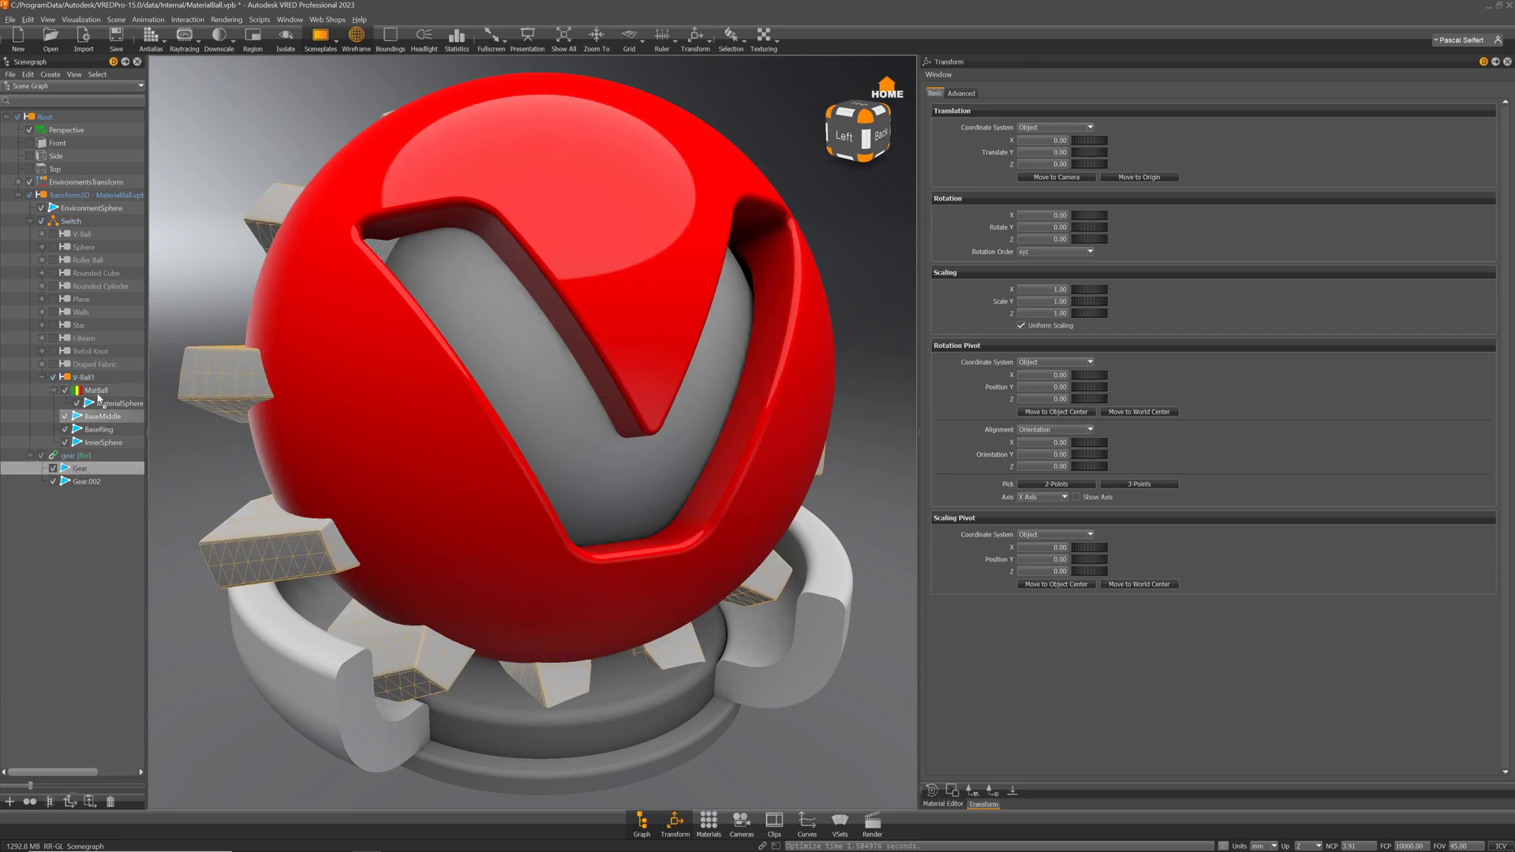
Step: Move the Gear geometry into the duplicated ball's MatBall node and delete the MaterialSphere there
{"action": "left_click_drag", "start_coordinate": [101, 393], "coordinate": [102, 393]}
{"action": "left_click", "coordinate": [118, 405]}
{"action": "key", "text": "Delete"}
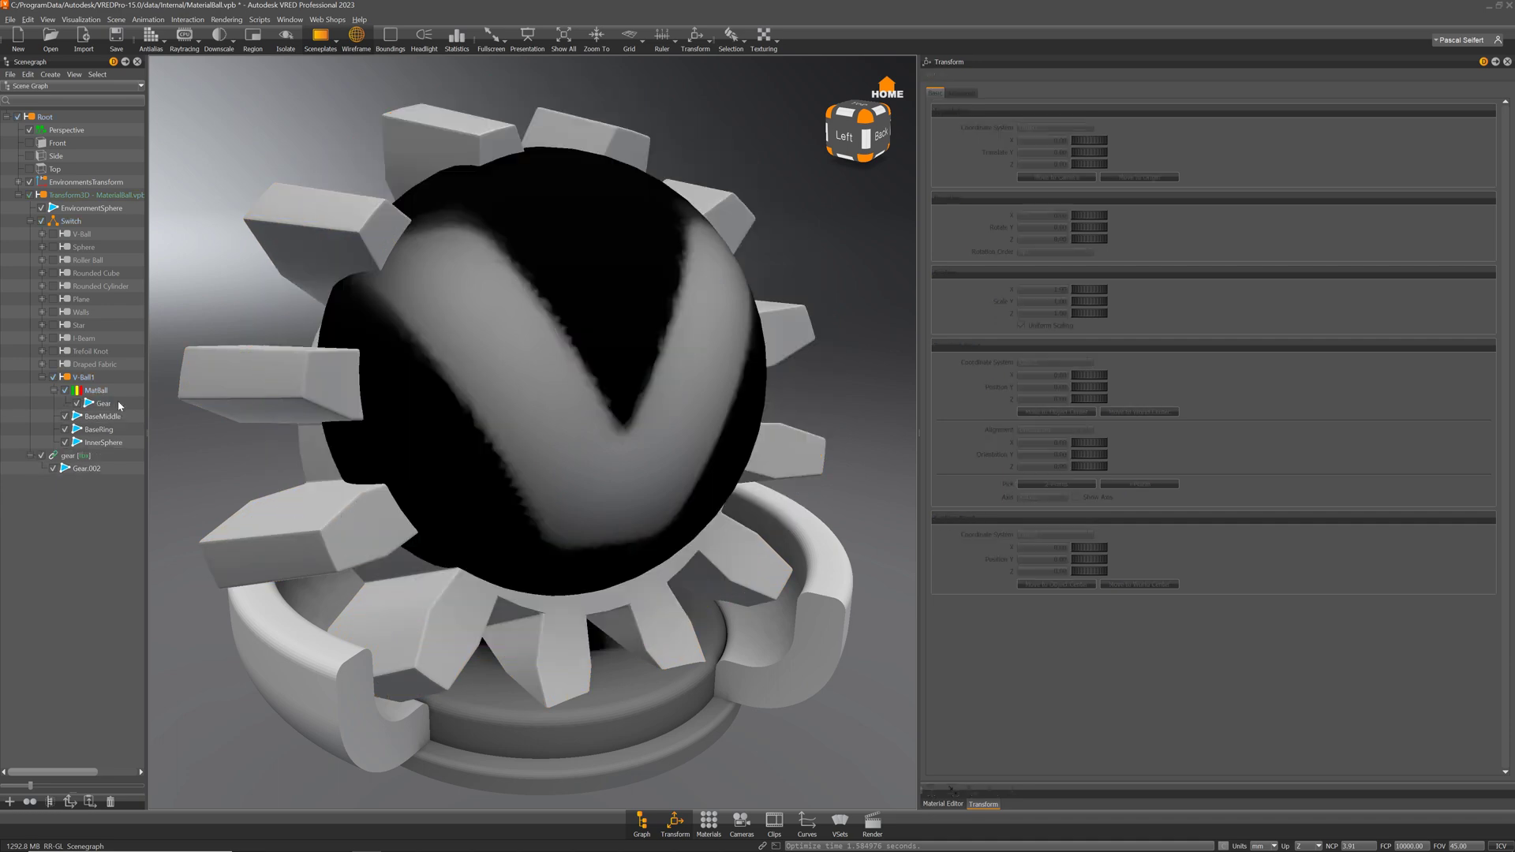
Step: Rename the duplicated V-Ball1 node as Gear, accepting the duplicate name
{"action": "left_click", "coordinate": [73, 378]}
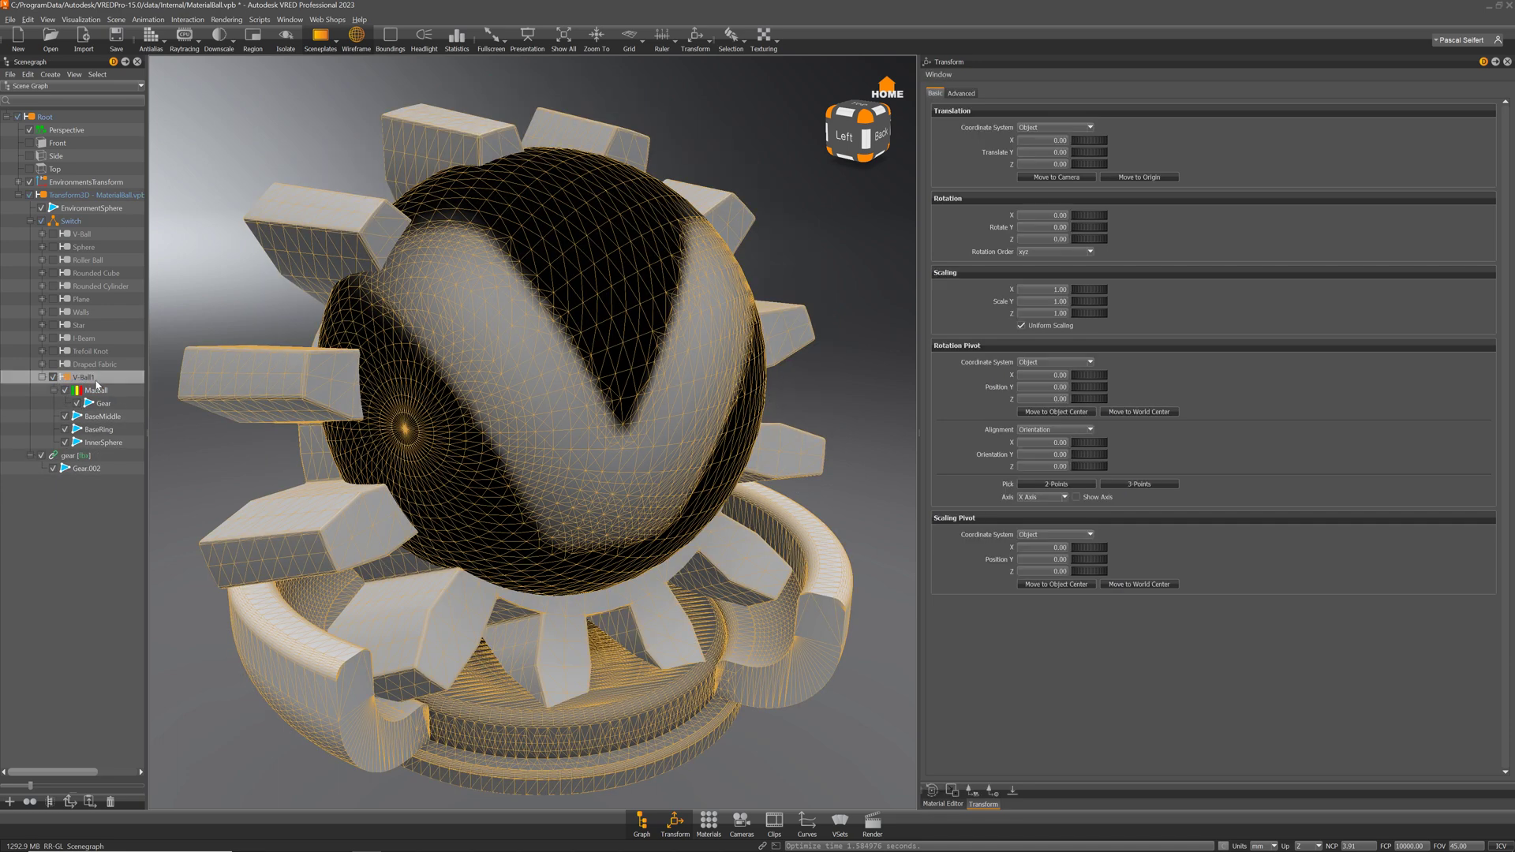
{"action": "key", "text": "F2"}
{"action": "type", "text": "Ge"}
{"action": "key", "text": "Return"}
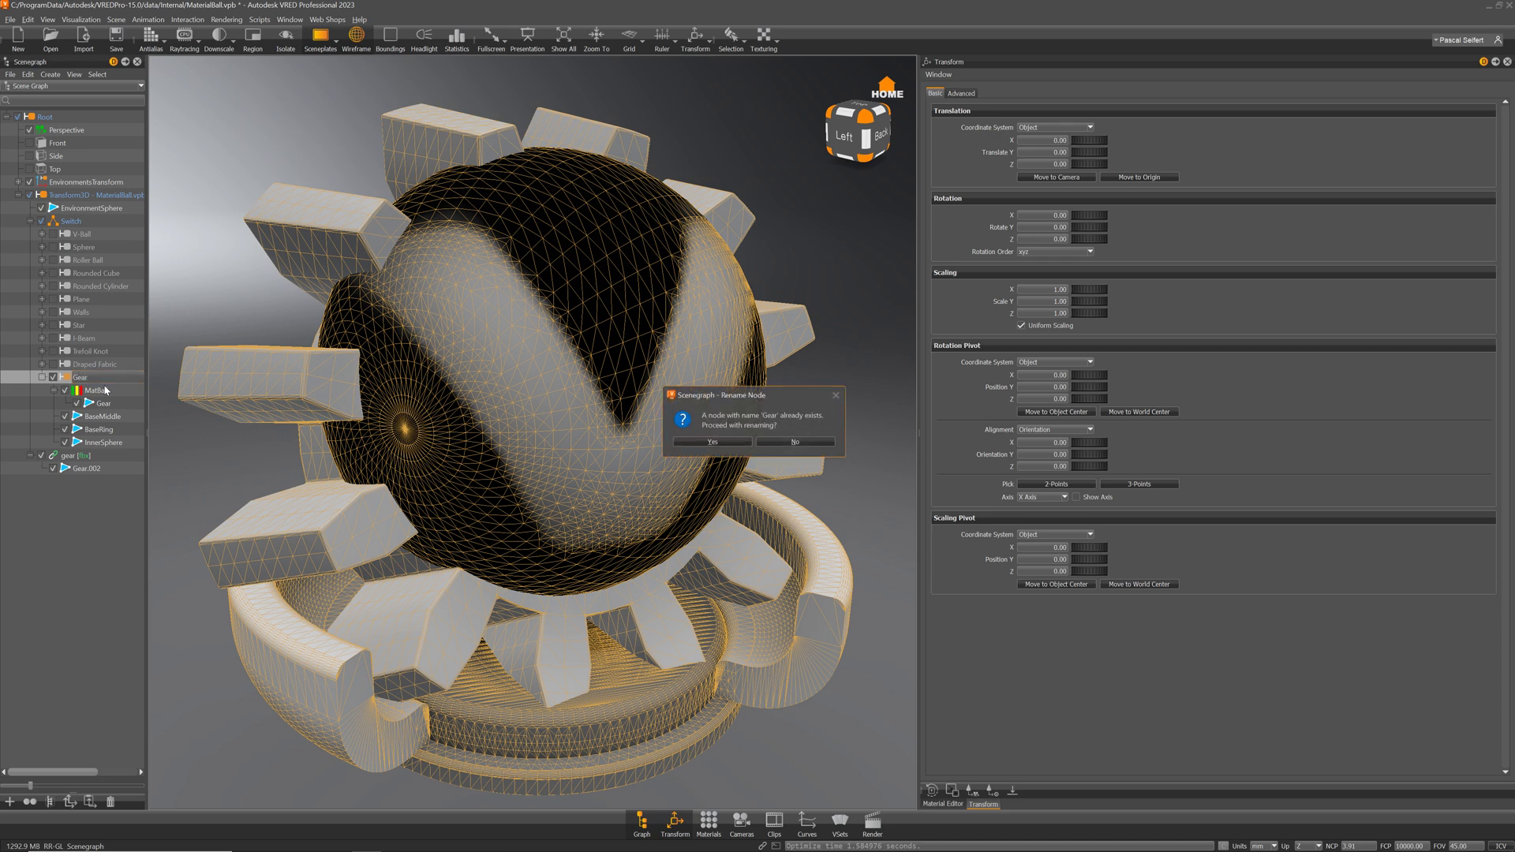
{"action": "key", "text": "Return"}
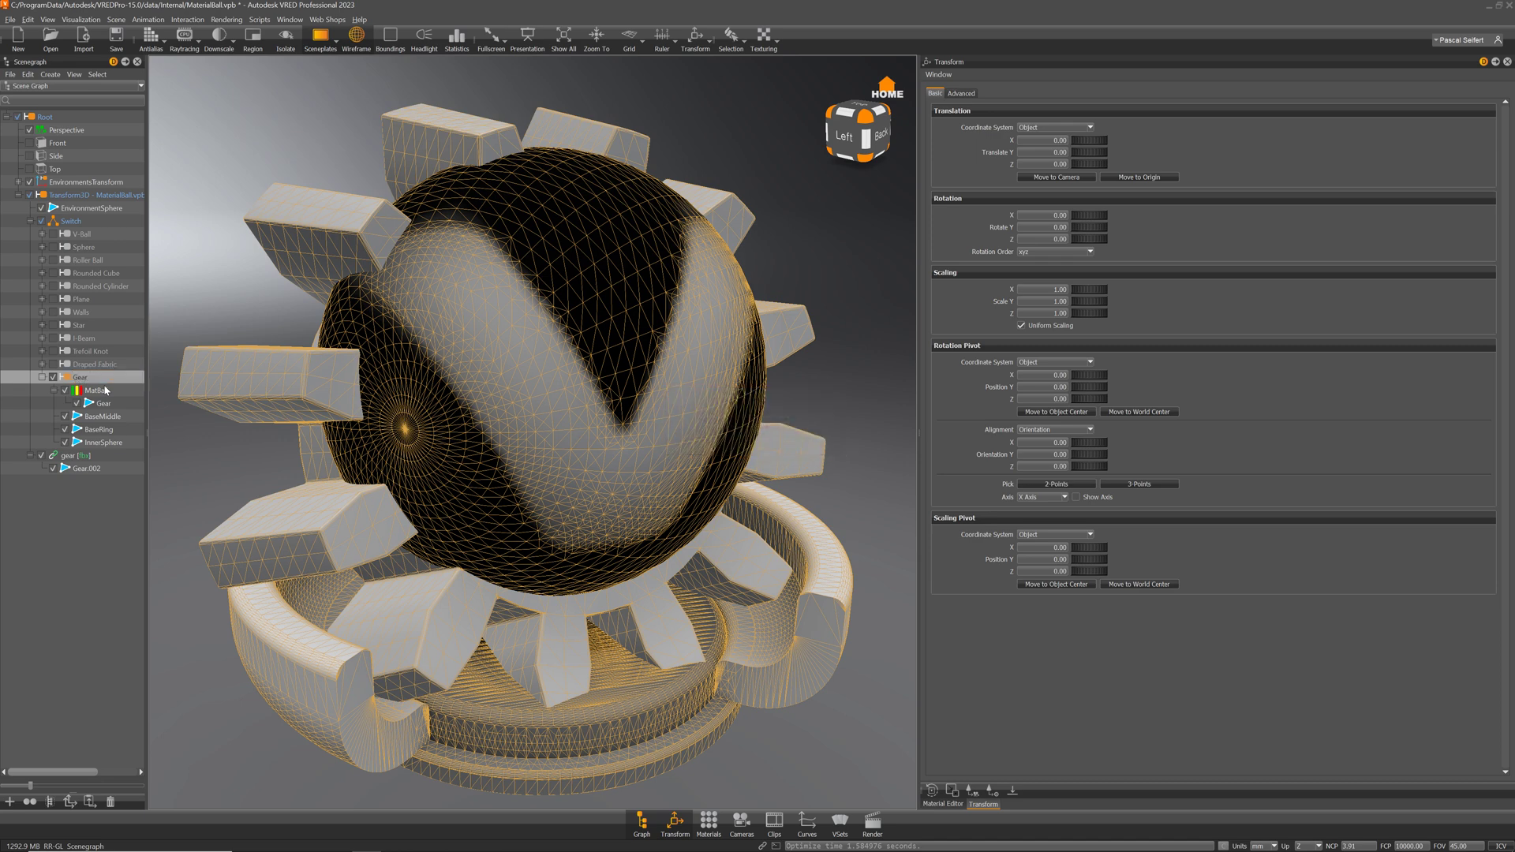
Step: Rename the Gear.002 geometry as Cylinder, accepting the duplicate name, and move it into the Switch's Gear node
{"action": "left_click", "coordinate": [86, 469]}
{"action": "left_click", "coordinate": [286, 39]}
{"action": "left_click", "coordinate": [285, 38]}
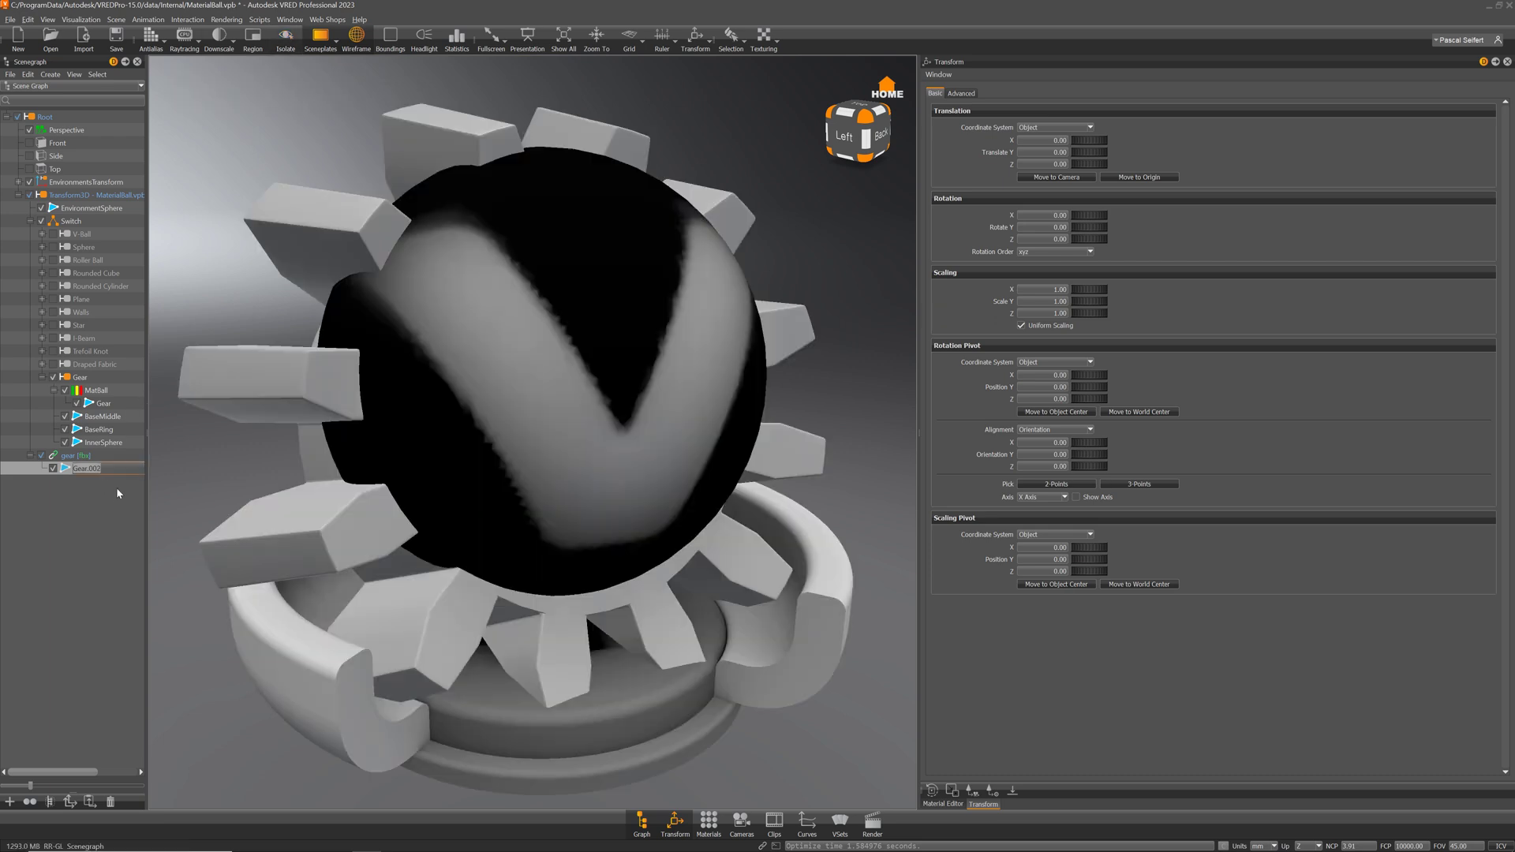
{"action": "key", "text": "Return"}
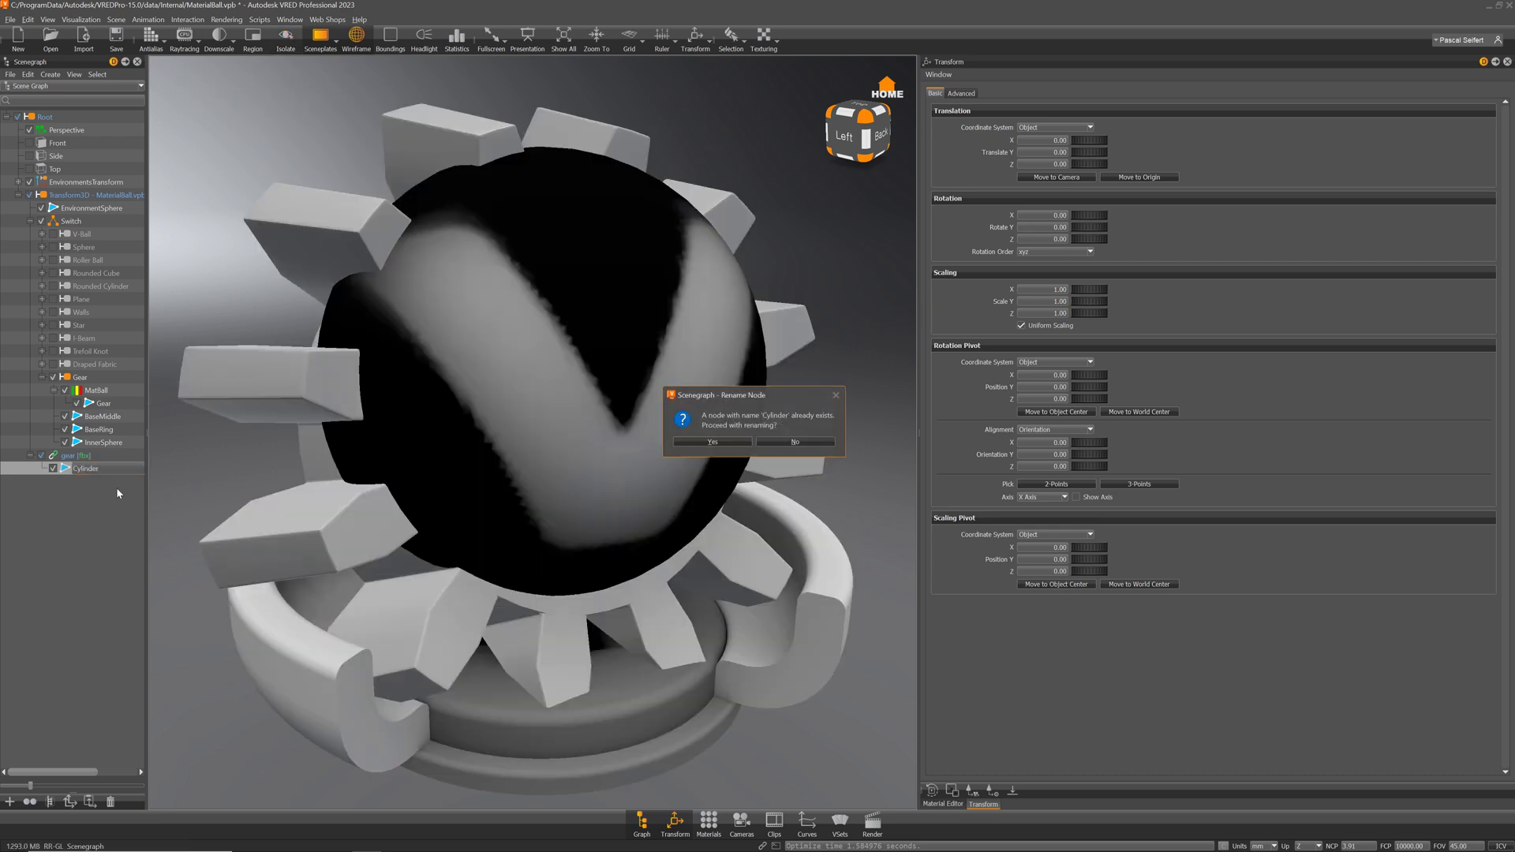
{"action": "key", "text": "Return"}
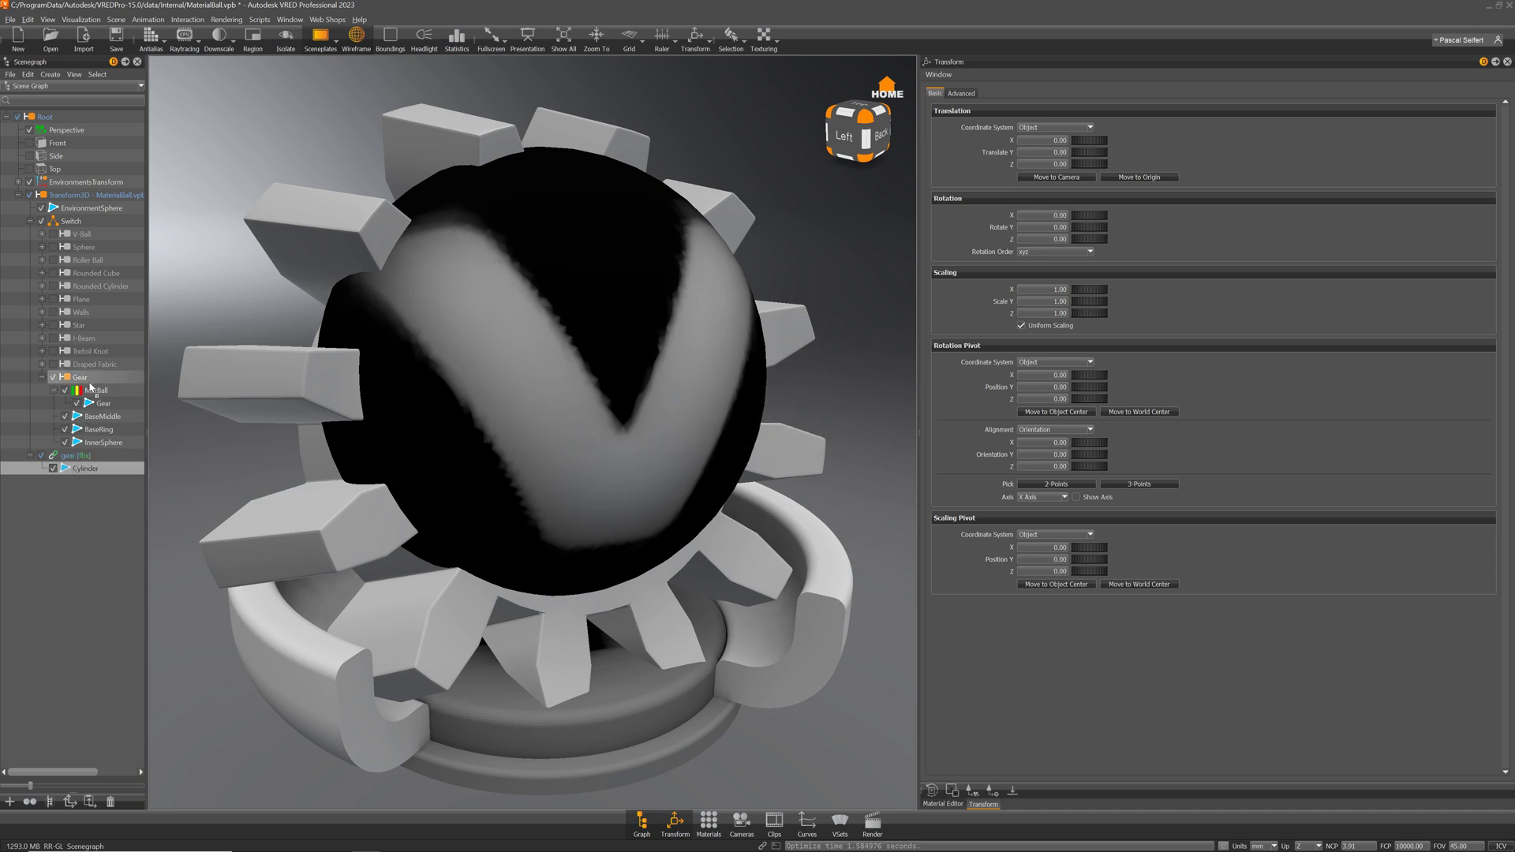
{"action": "left_click_drag", "start_coordinate": [85, 468], "coordinate": [93, 390]}
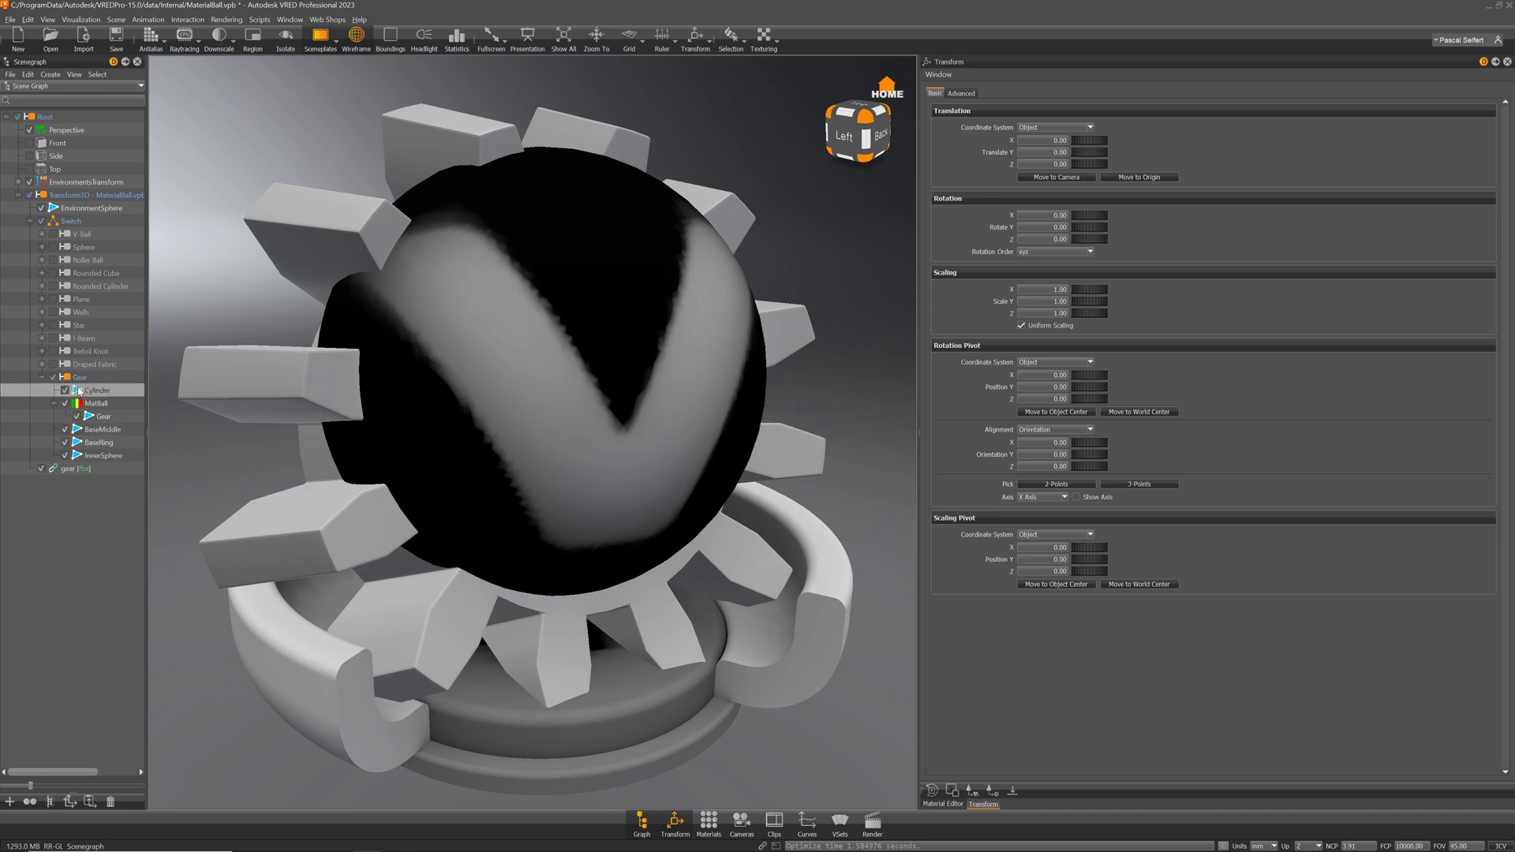
Step: Delete BaseMiddle, BaseRing and InnerSphere from the Gear node, along with the emptied imported gear node
{"action": "left_click", "coordinate": [103, 429]}
{"action": "left_click", "coordinate": [112, 458], "text": "shift"}
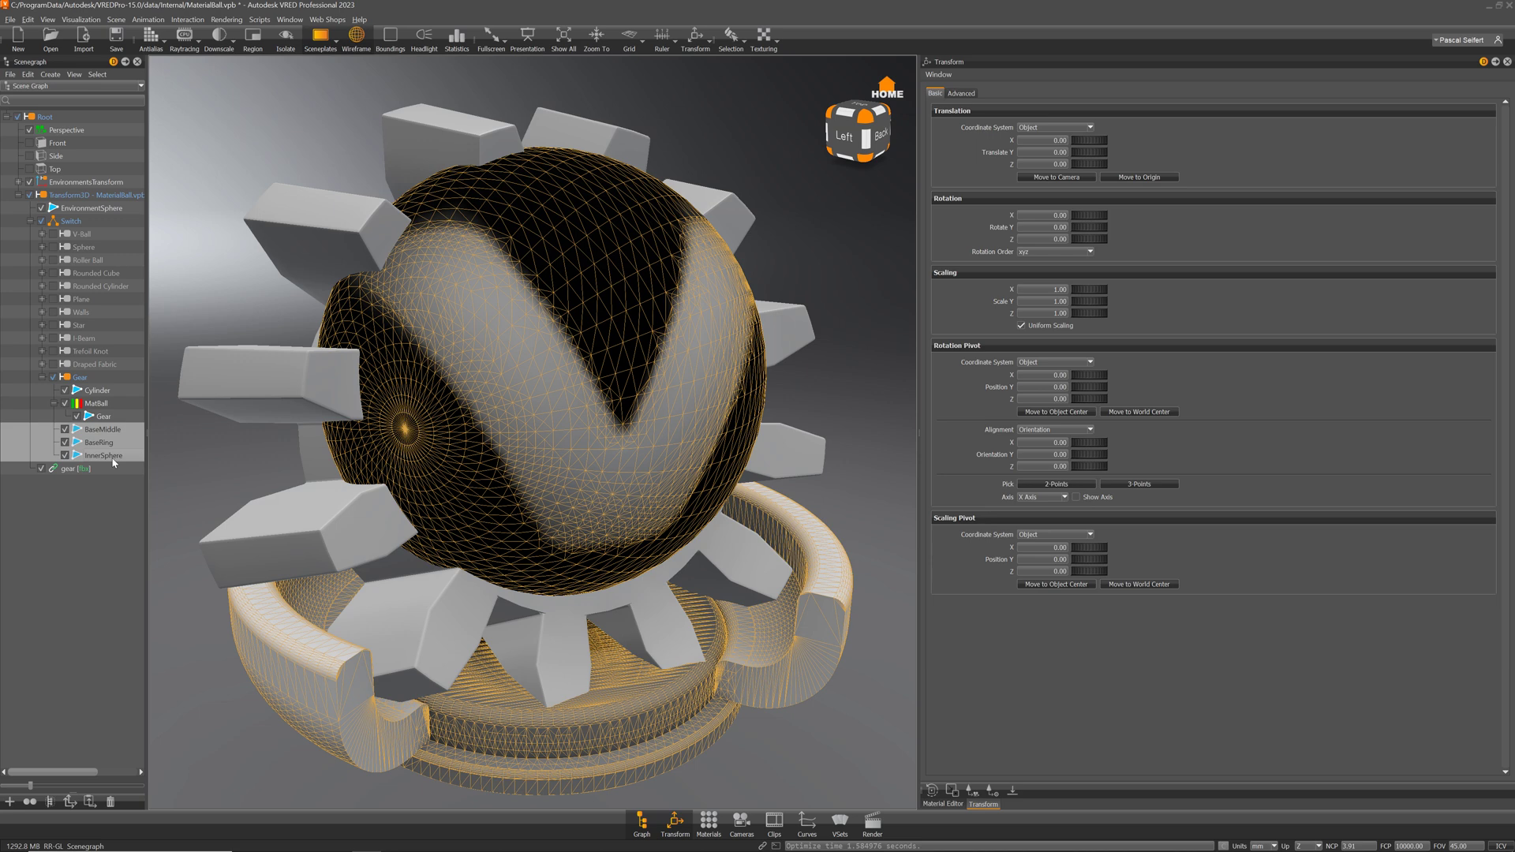
{"action": "key", "text": "Delete"}
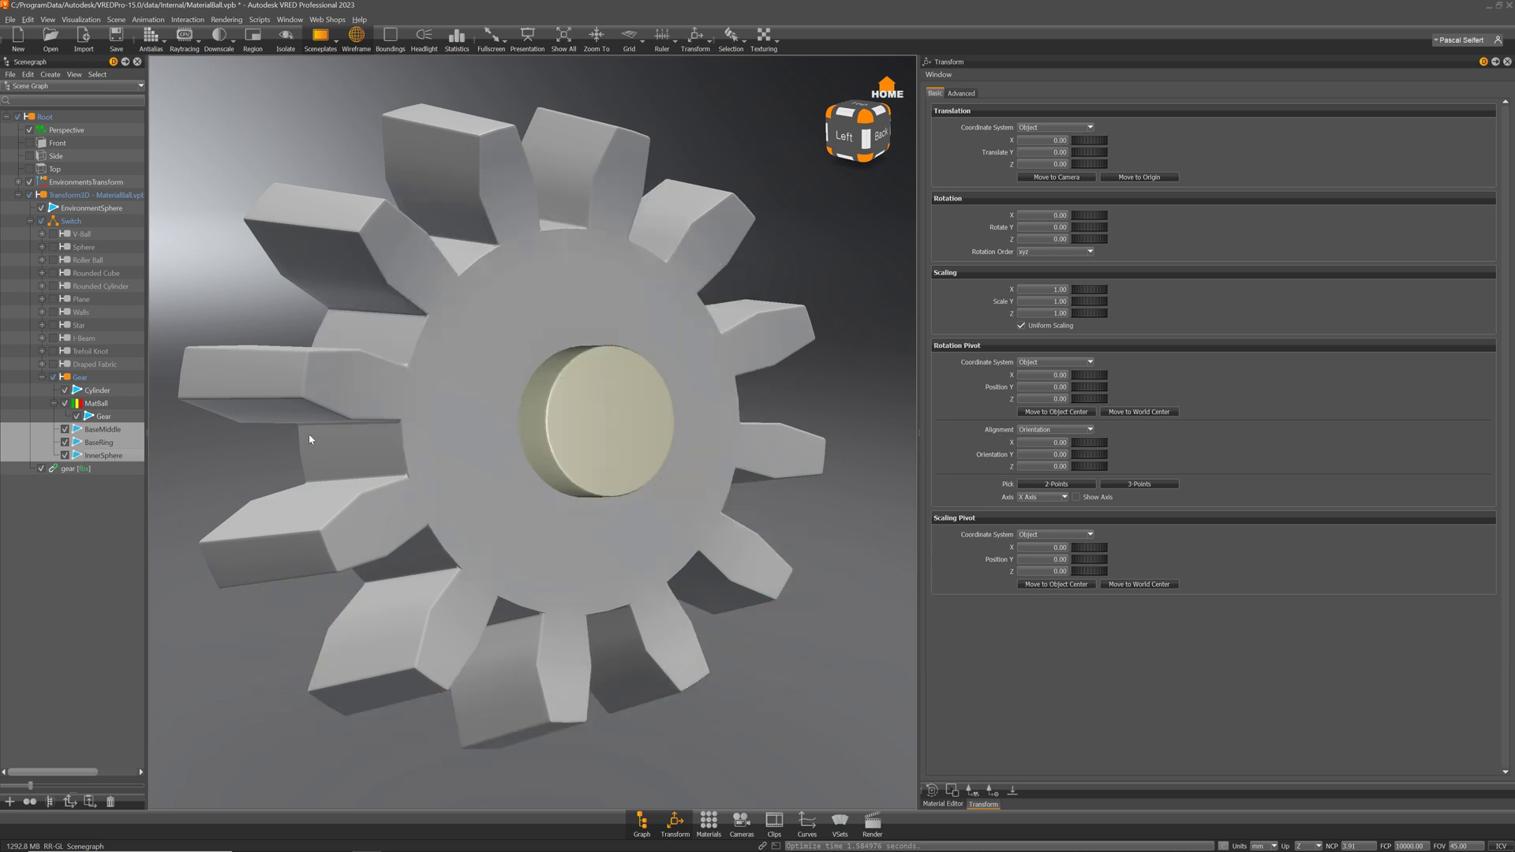
{"action": "left_click", "coordinate": [74, 431]}
{"action": "key", "text": "Delete"}
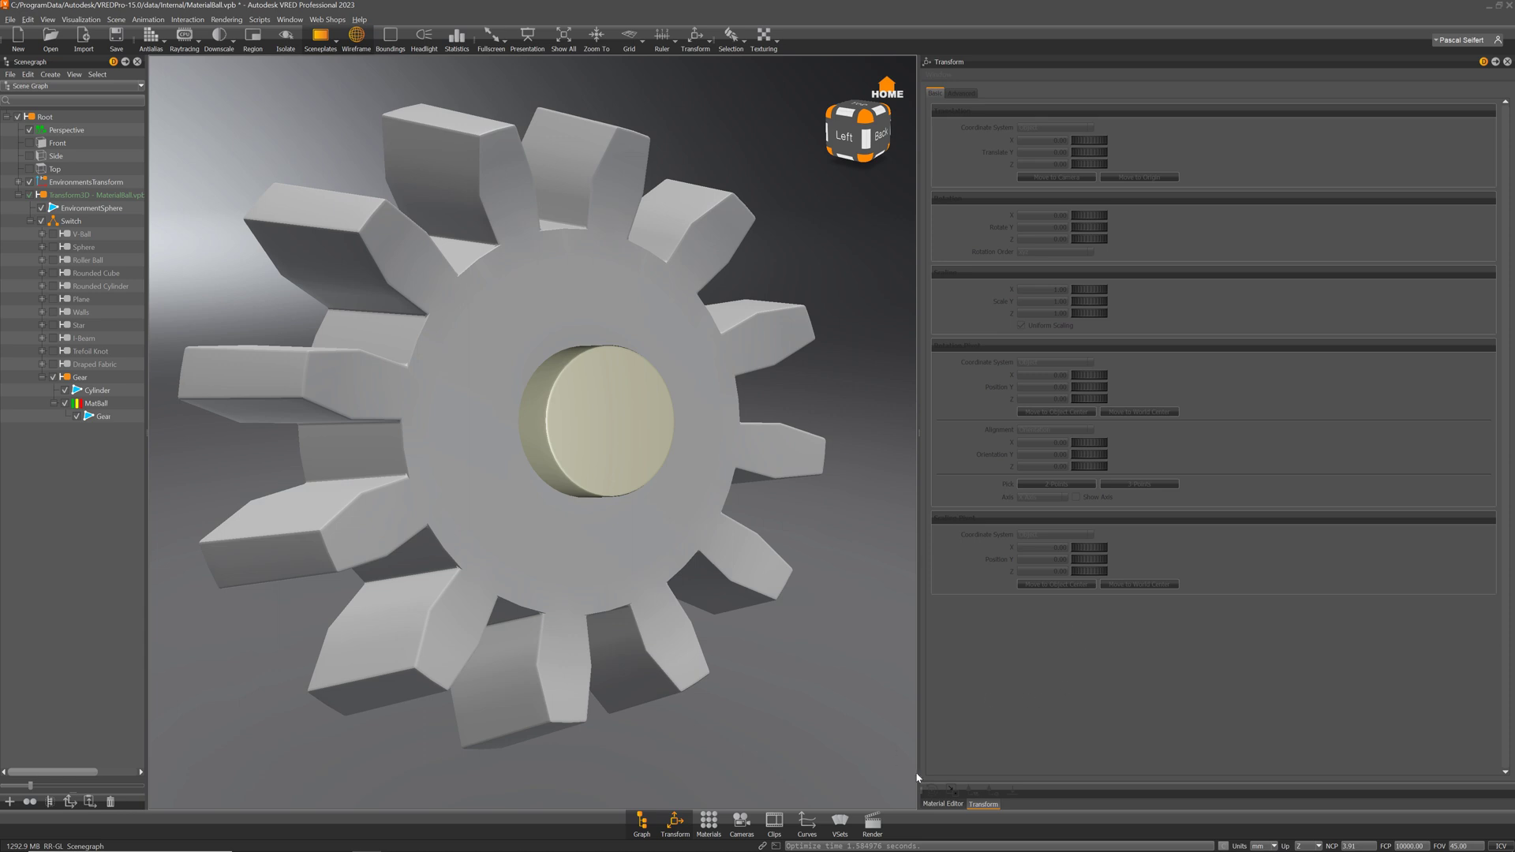
Step: Assign MaterialBallDummyMat to the Gear geometry and MaterialBallLightGrey to the Cylinder, and close the Material Editor
{"action": "left_click", "coordinate": [944, 804]}
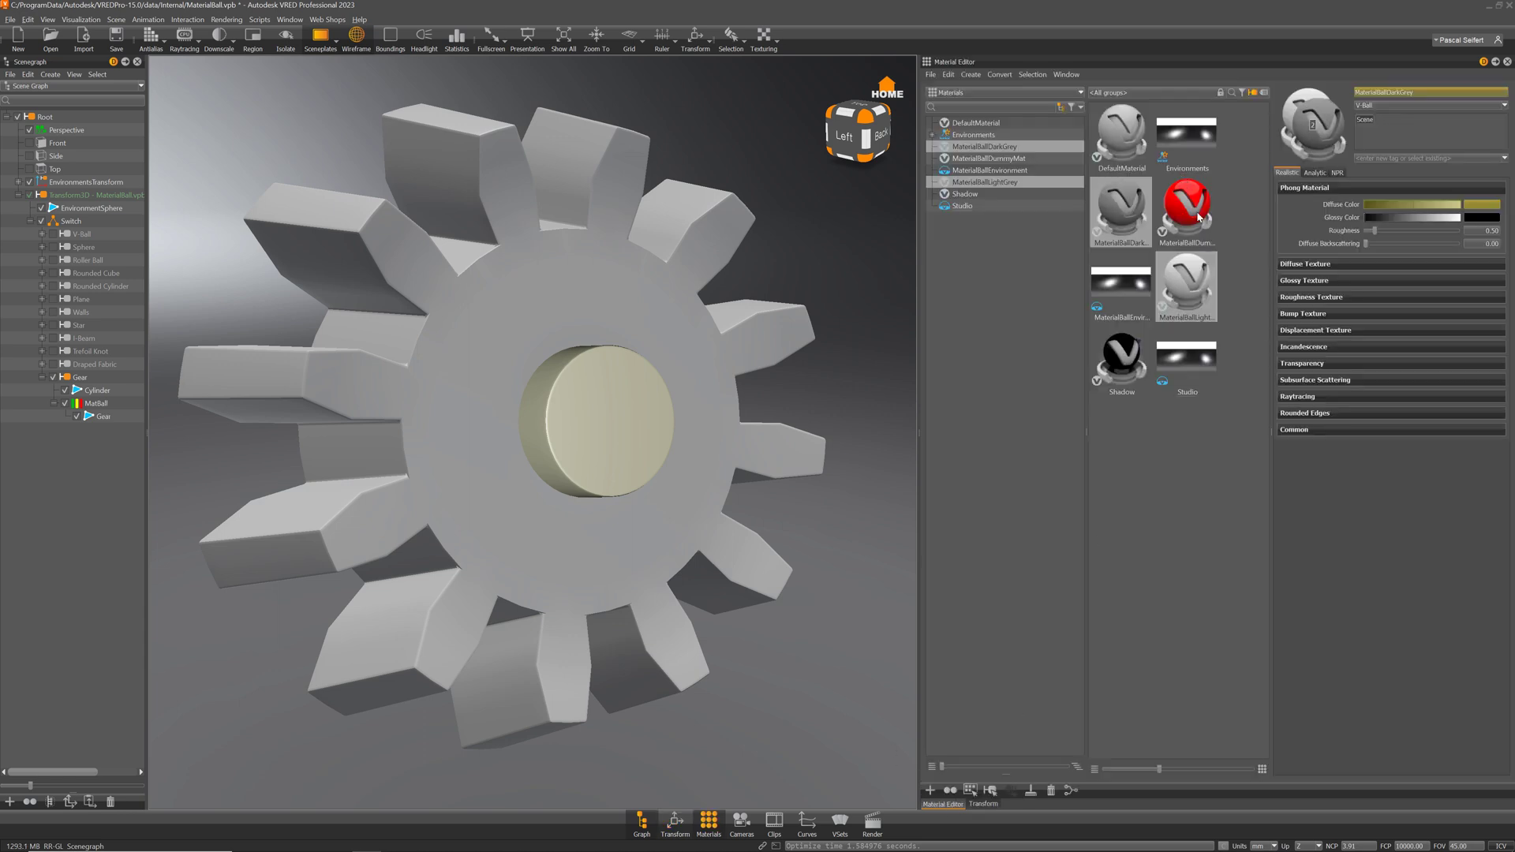
{"action": "left_click_drag", "start_coordinate": [1192, 228], "coordinate": [118, 410]}
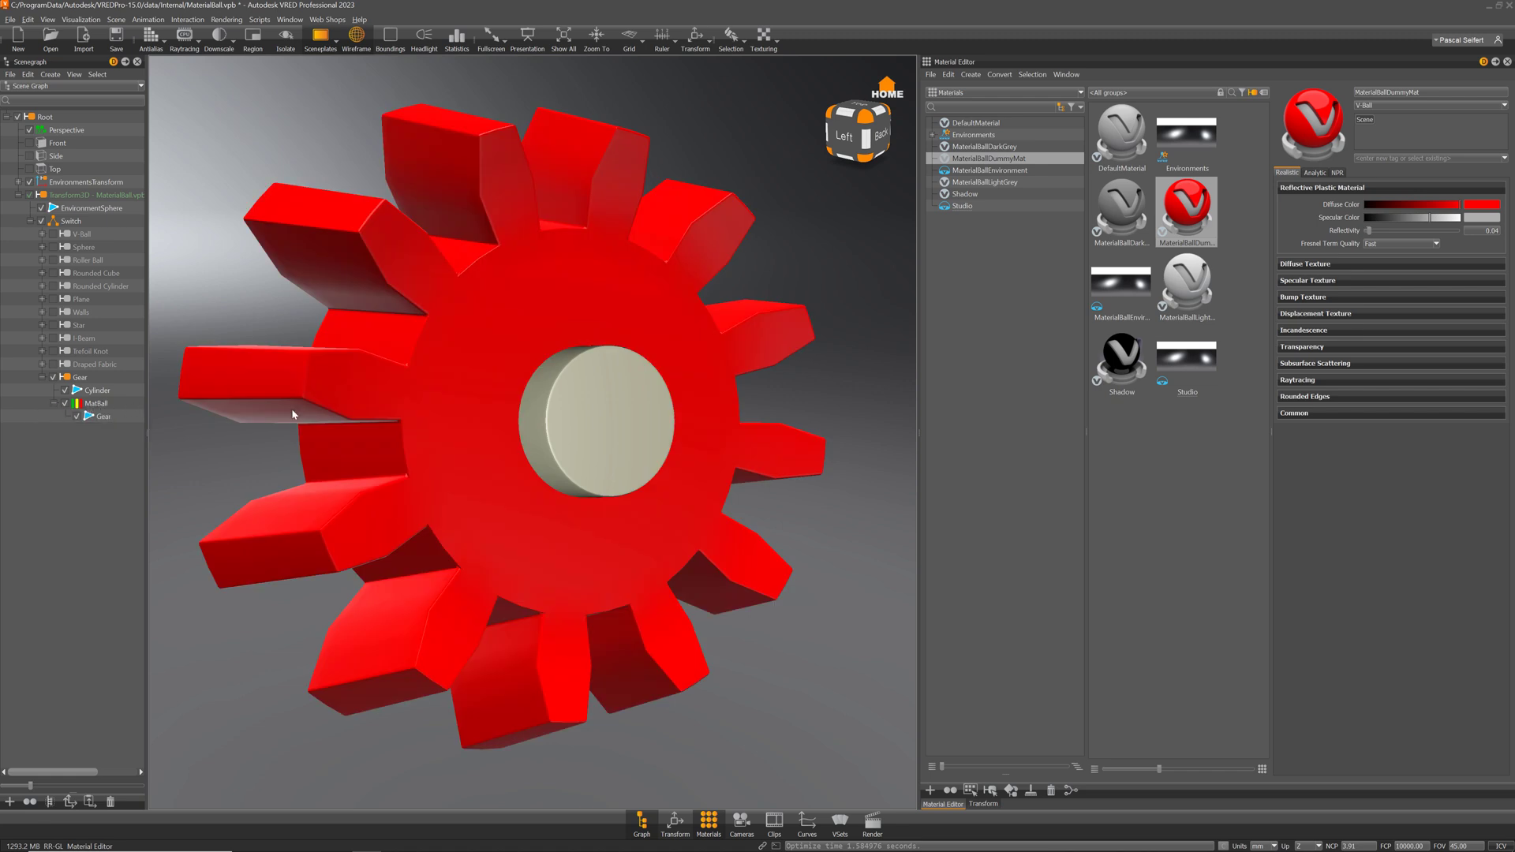
{"action": "left_click", "coordinate": [1009, 149]}
{"action": "left_click_drag", "start_coordinate": [1016, 186], "coordinate": [608, 380]}
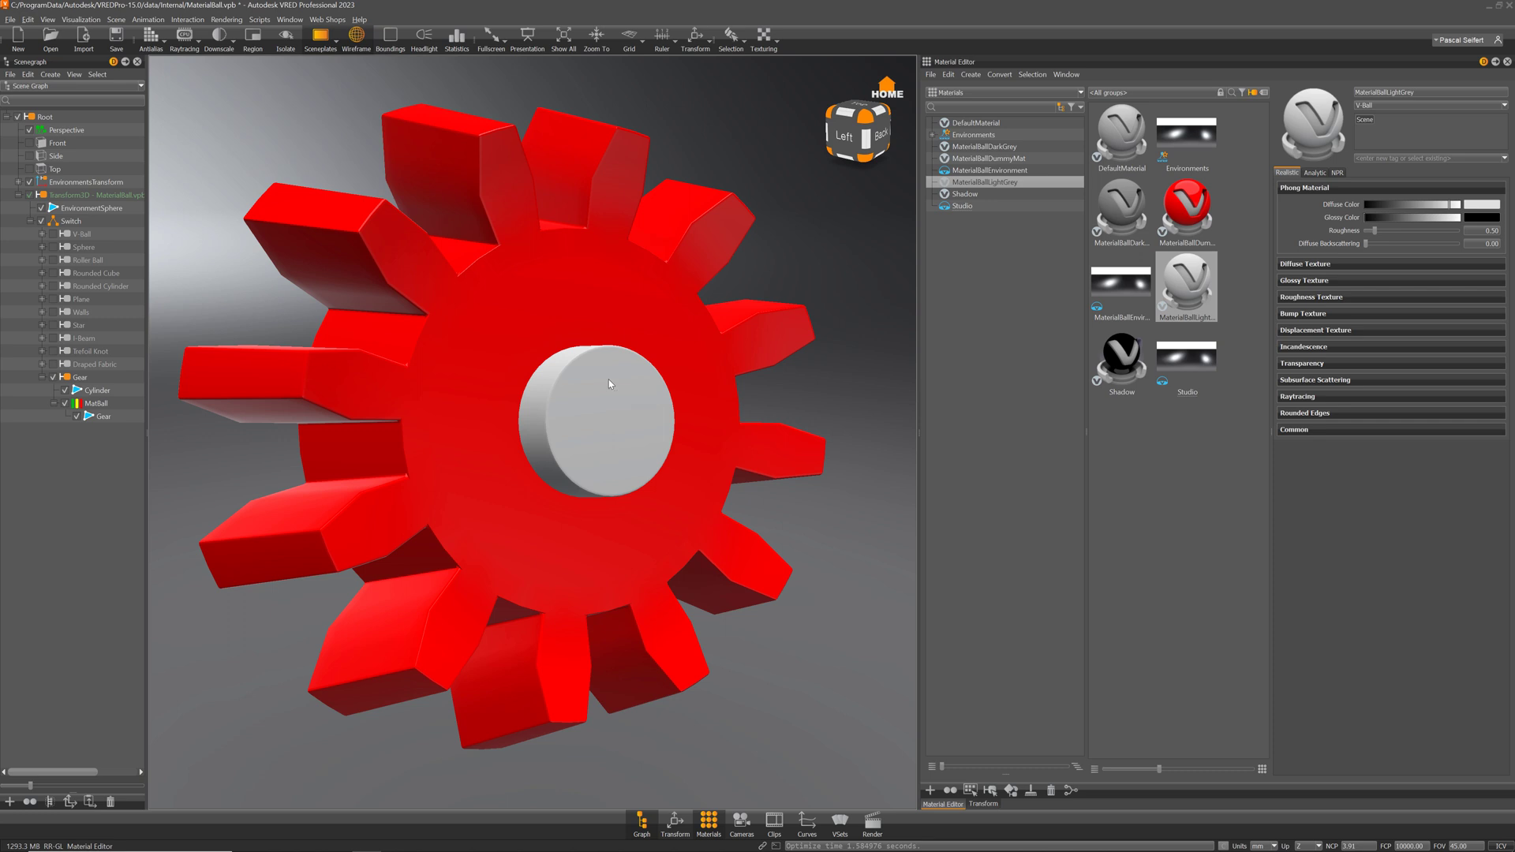
{"action": "left_click", "coordinate": [1509, 62]}
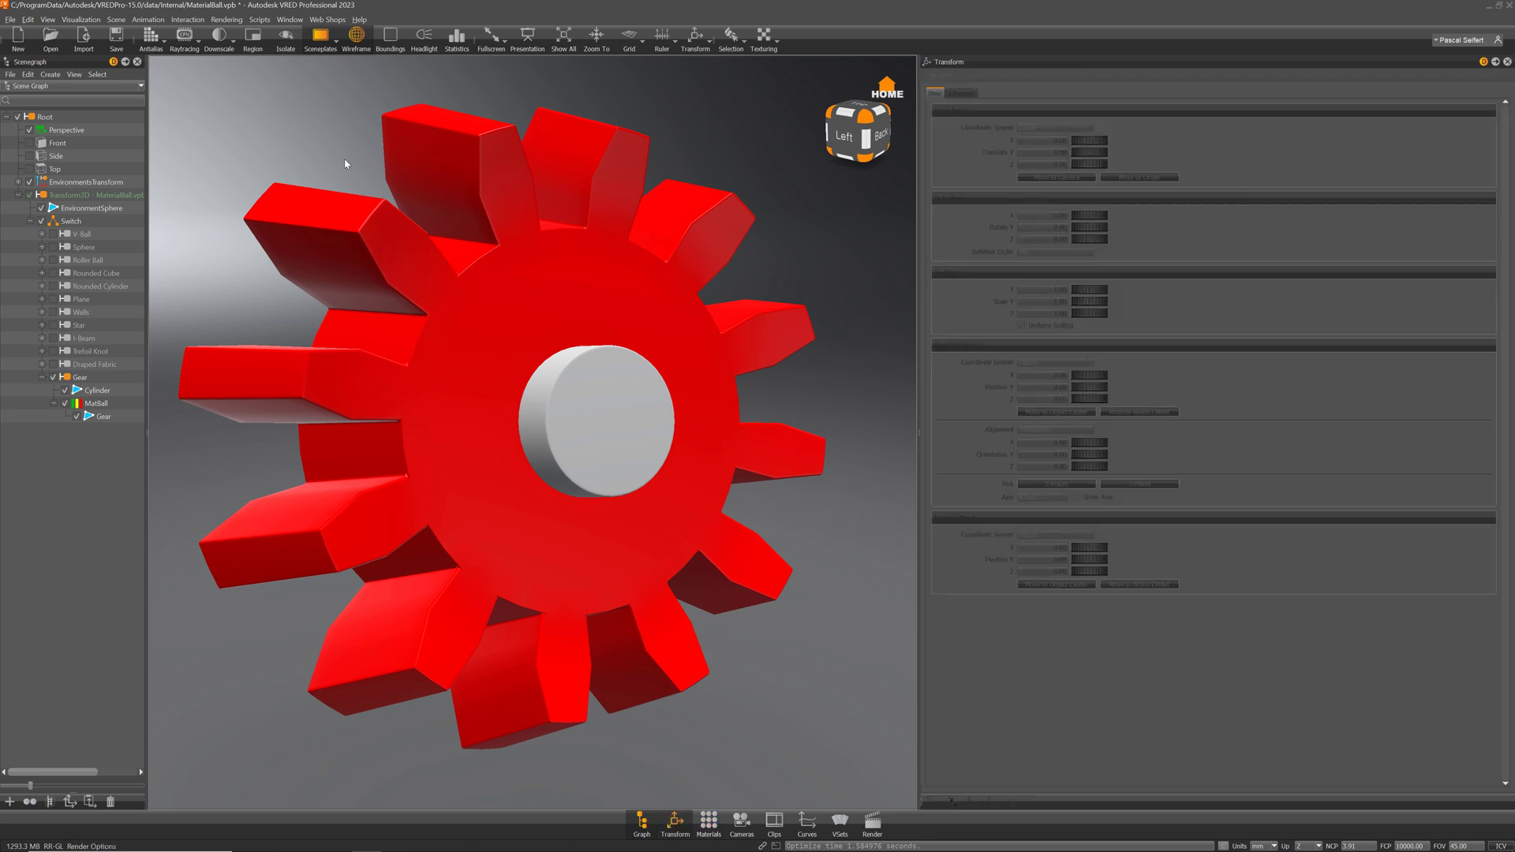
Step: Open the UV Editor for the isolated Gear geometry and view the available UV sets
{"action": "left_click", "coordinate": [118, 20]}
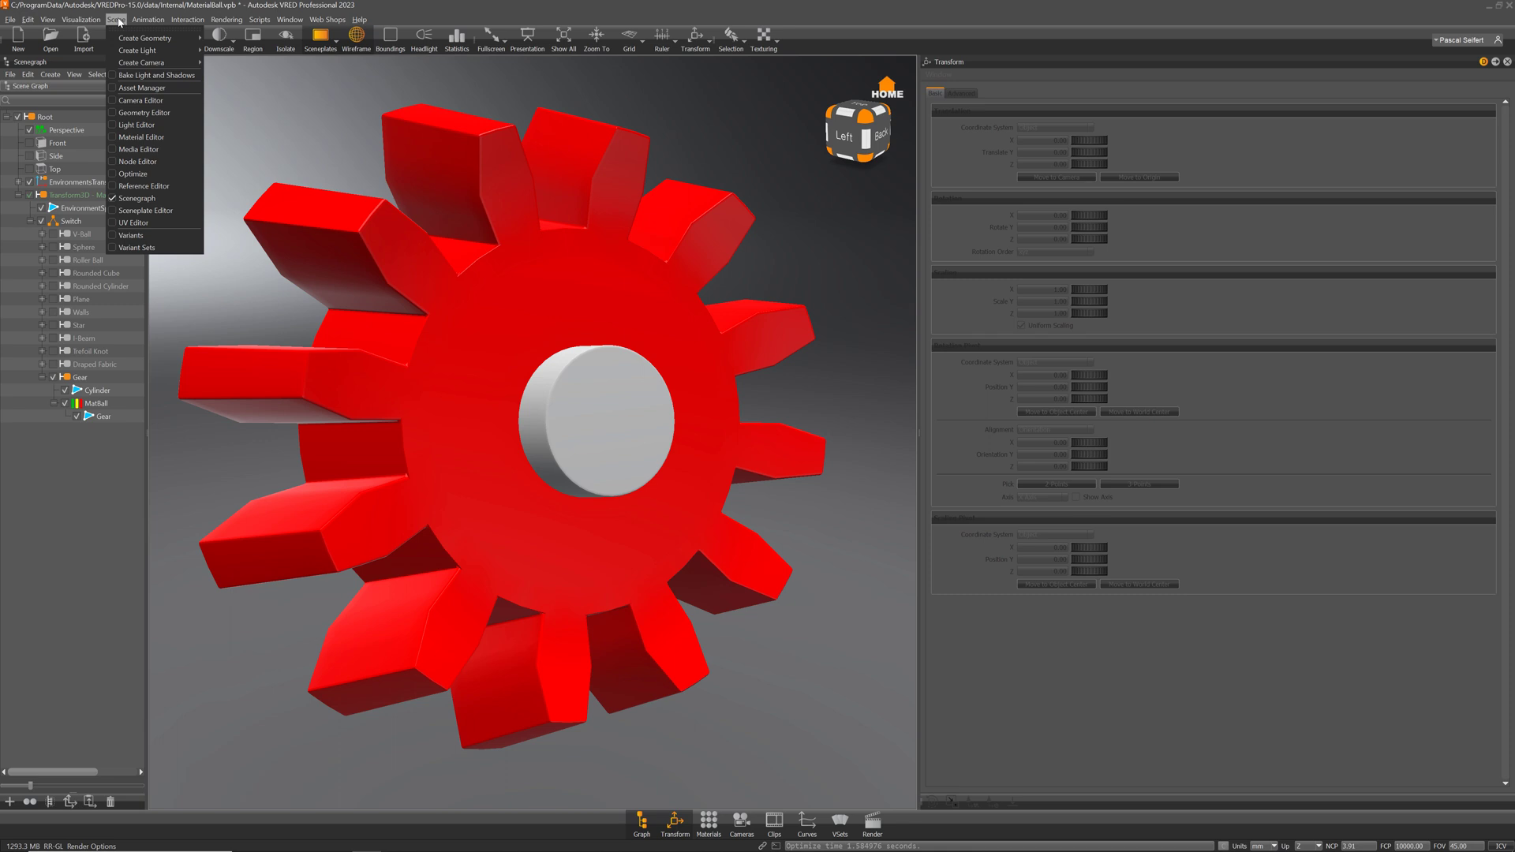
{"action": "left_click", "coordinate": [134, 223]}
{"action": "left_click", "coordinate": [938, 803]}
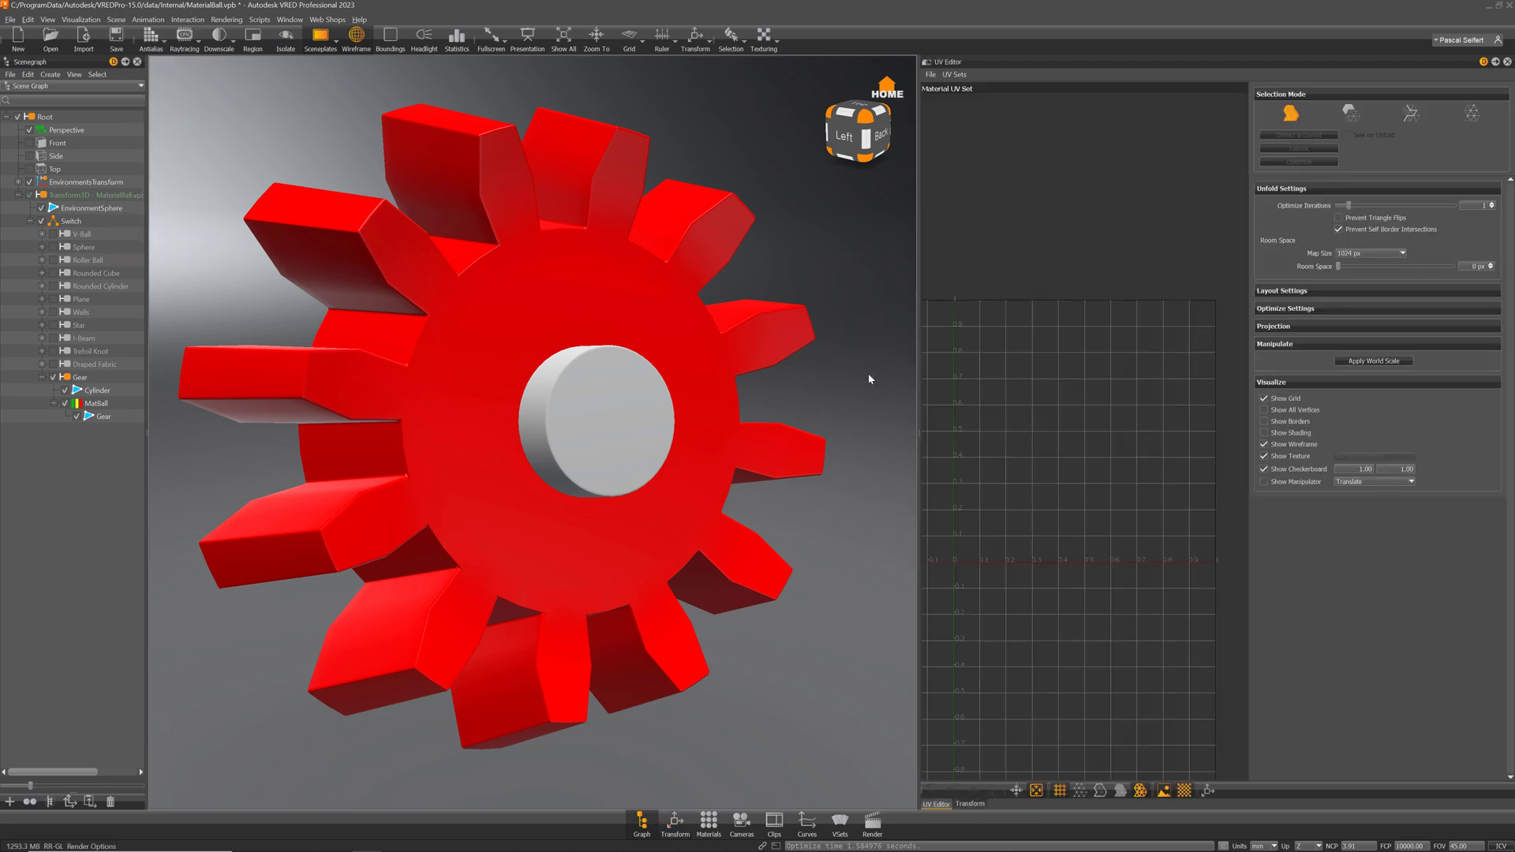
{"action": "left_click", "coordinate": [954, 74]}
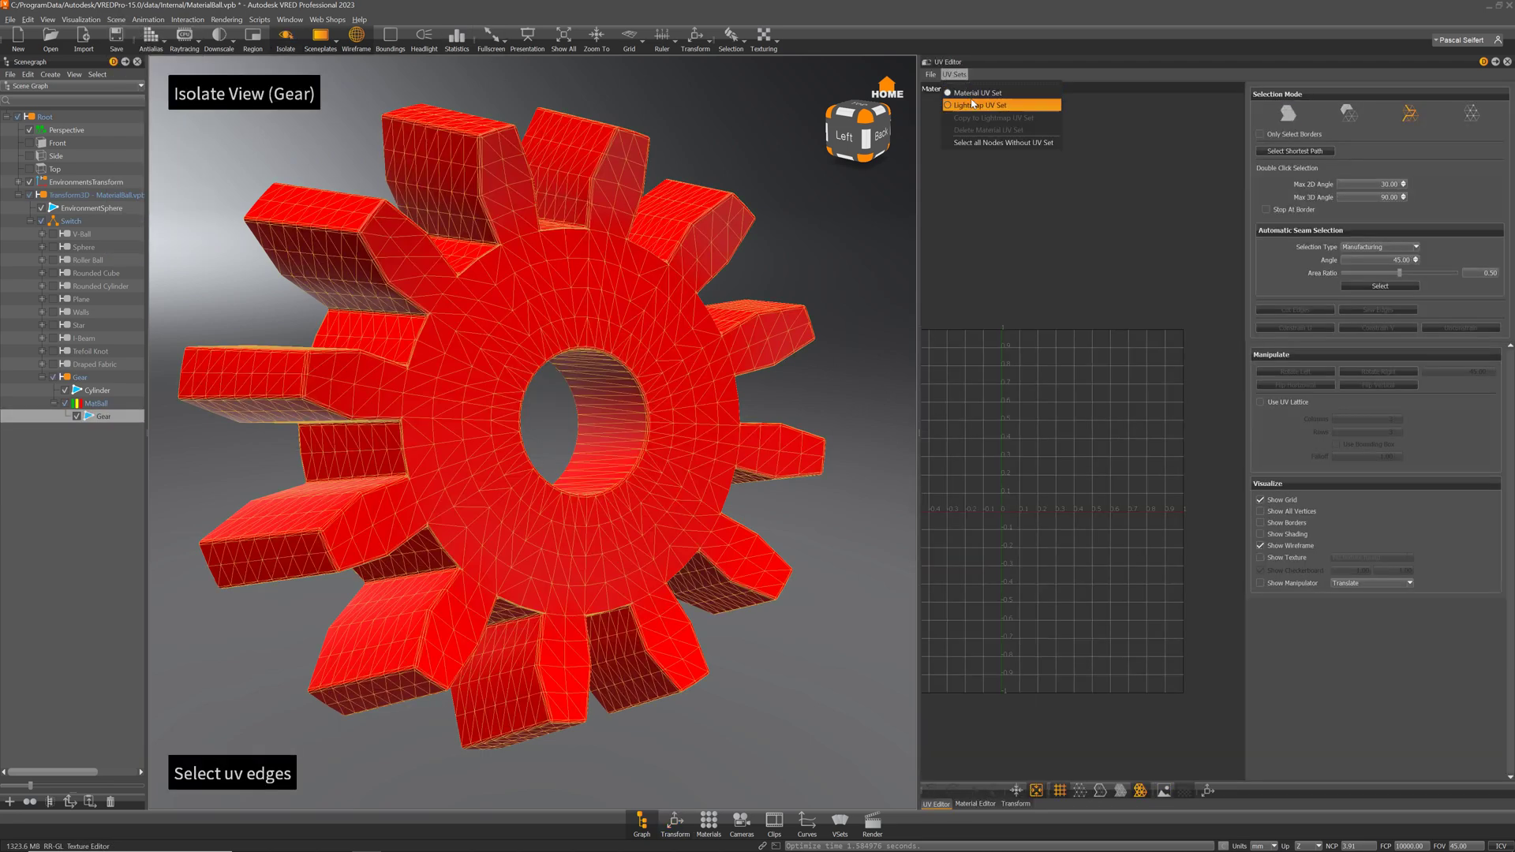
{"action": "left_click", "coordinate": [1114, 155]}
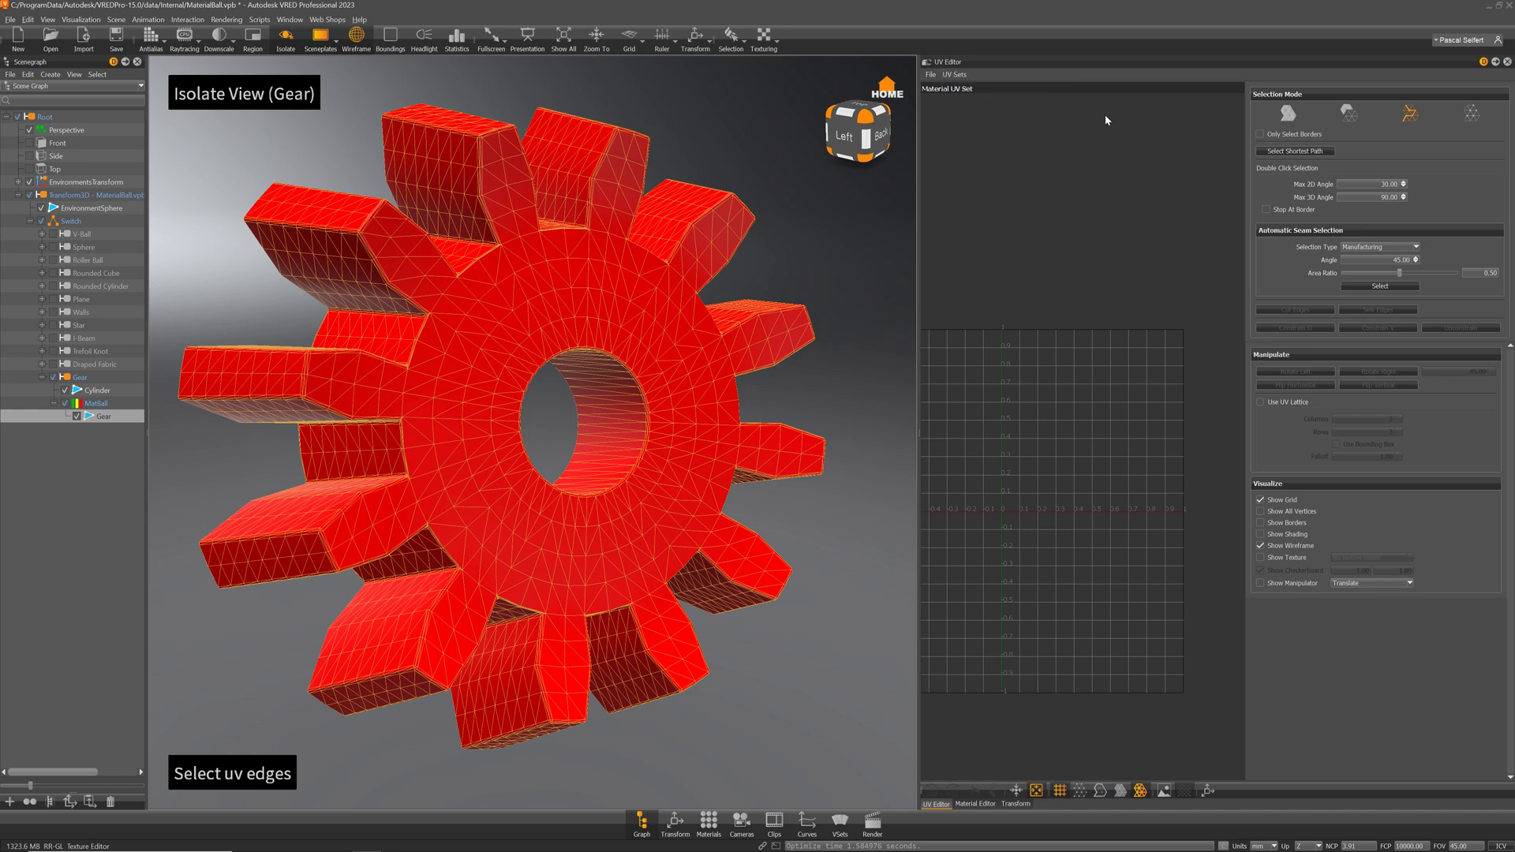
Step: Select seam edges around the gear's faces and teeth and cut them in the material UV set
{"action": "left_click_drag", "start_coordinate": [580, 286], "coordinate": [507, 169]}
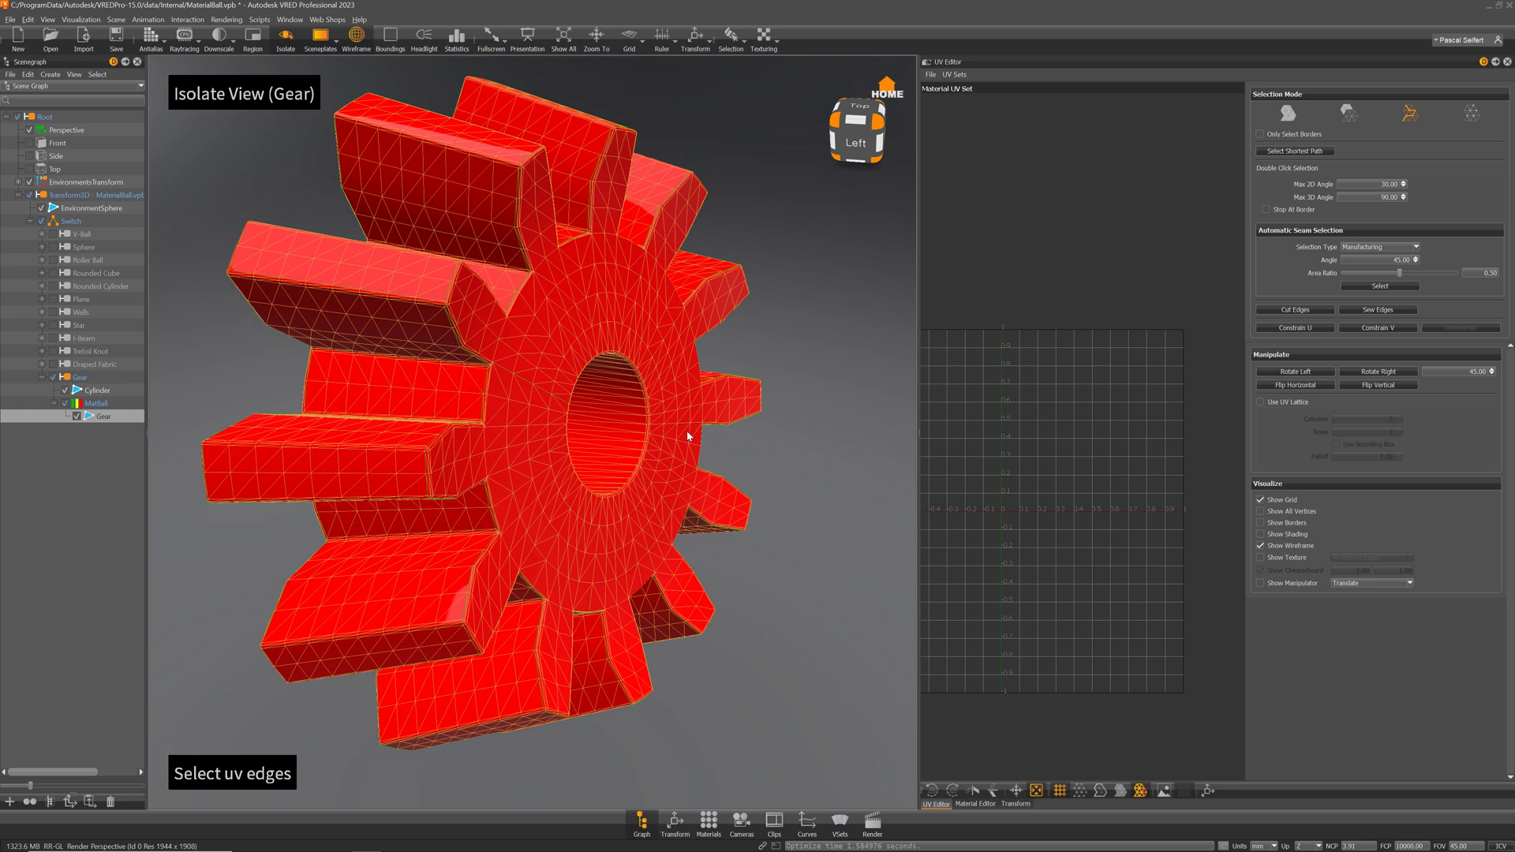
{"action": "left_click_drag", "start_coordinate": [264, 288], "coordinate": [601, 201]}
{"action": "left_click_drag", "start_coordinate": [663, 243], "coordinate": [515, 190]}
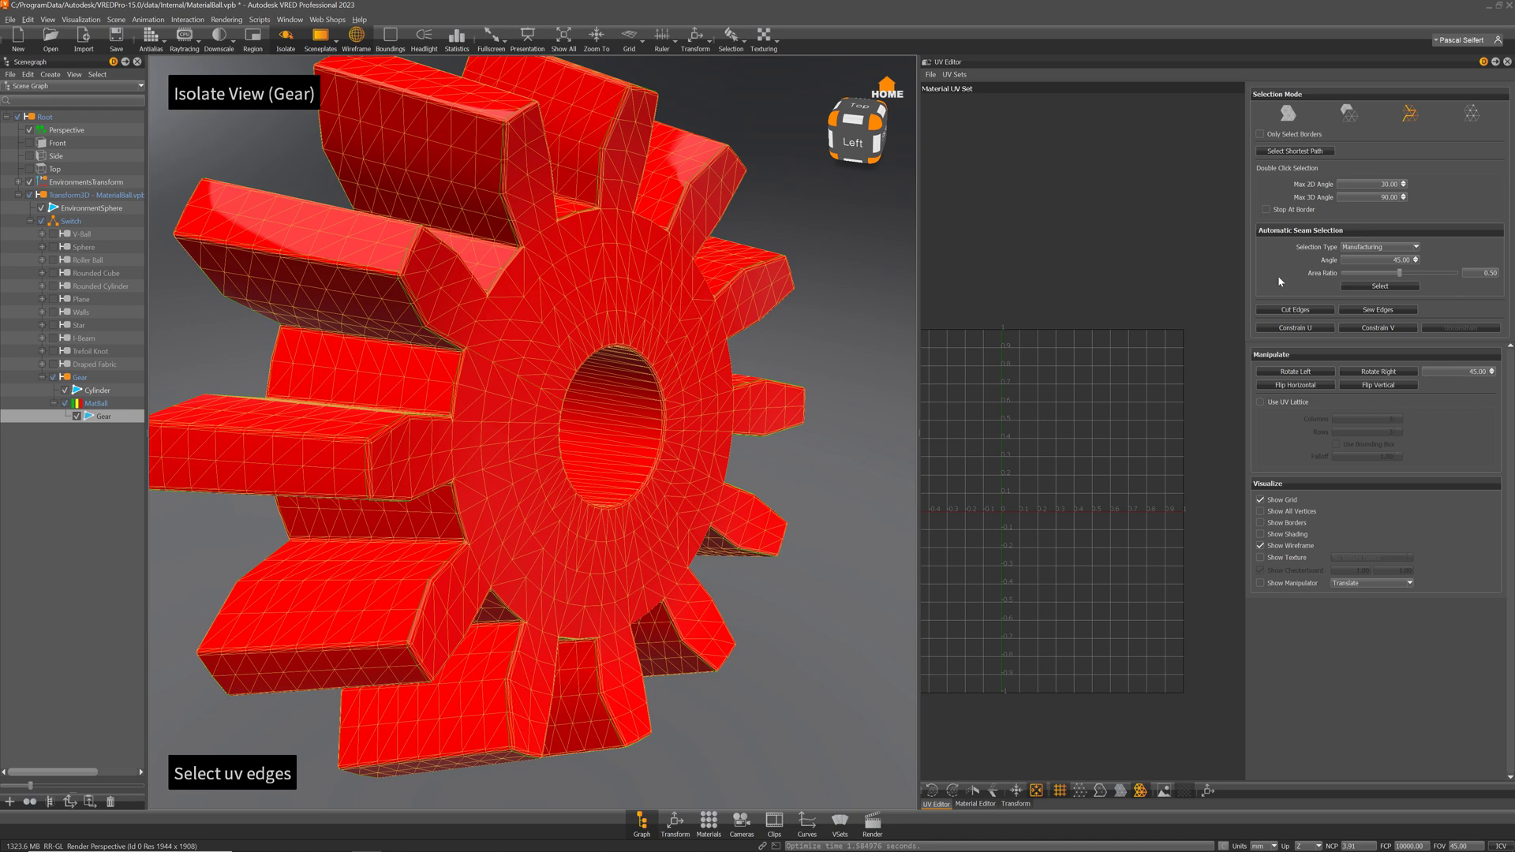
{"action": "left_click", "coordinate": [1322, 311]}
{"action": "left_click_drag", "start_coordinate": [524, 264], "coordinate": [657, 315]}
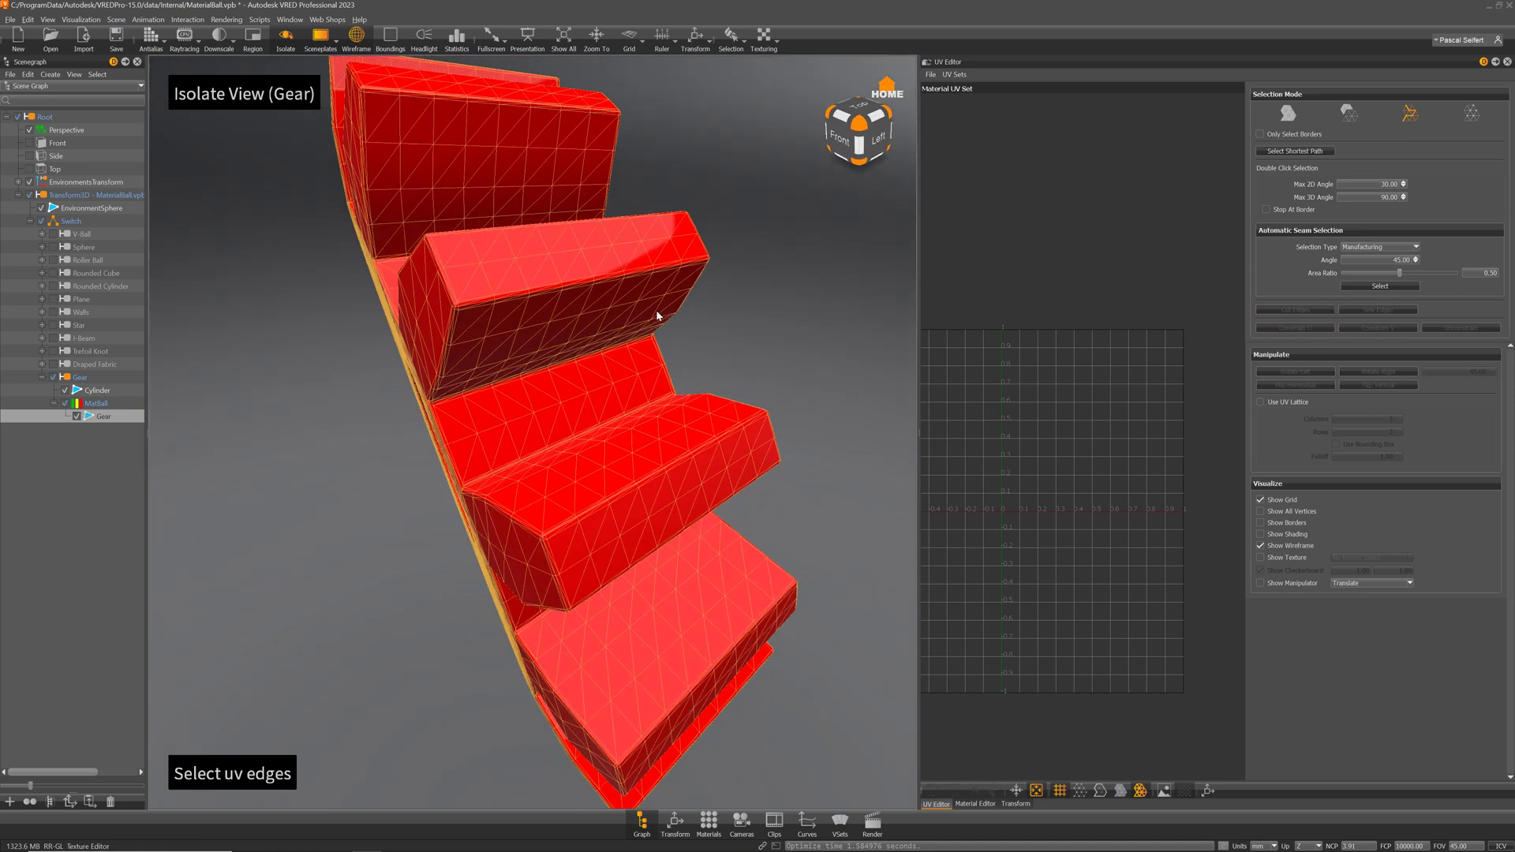
{"action": "left_click", "coordinate": [454, 282], "text": "shift"}
{"action": "left_click_drag", "start_coordinate": [492, 404], "coordinate": [373, 288]}
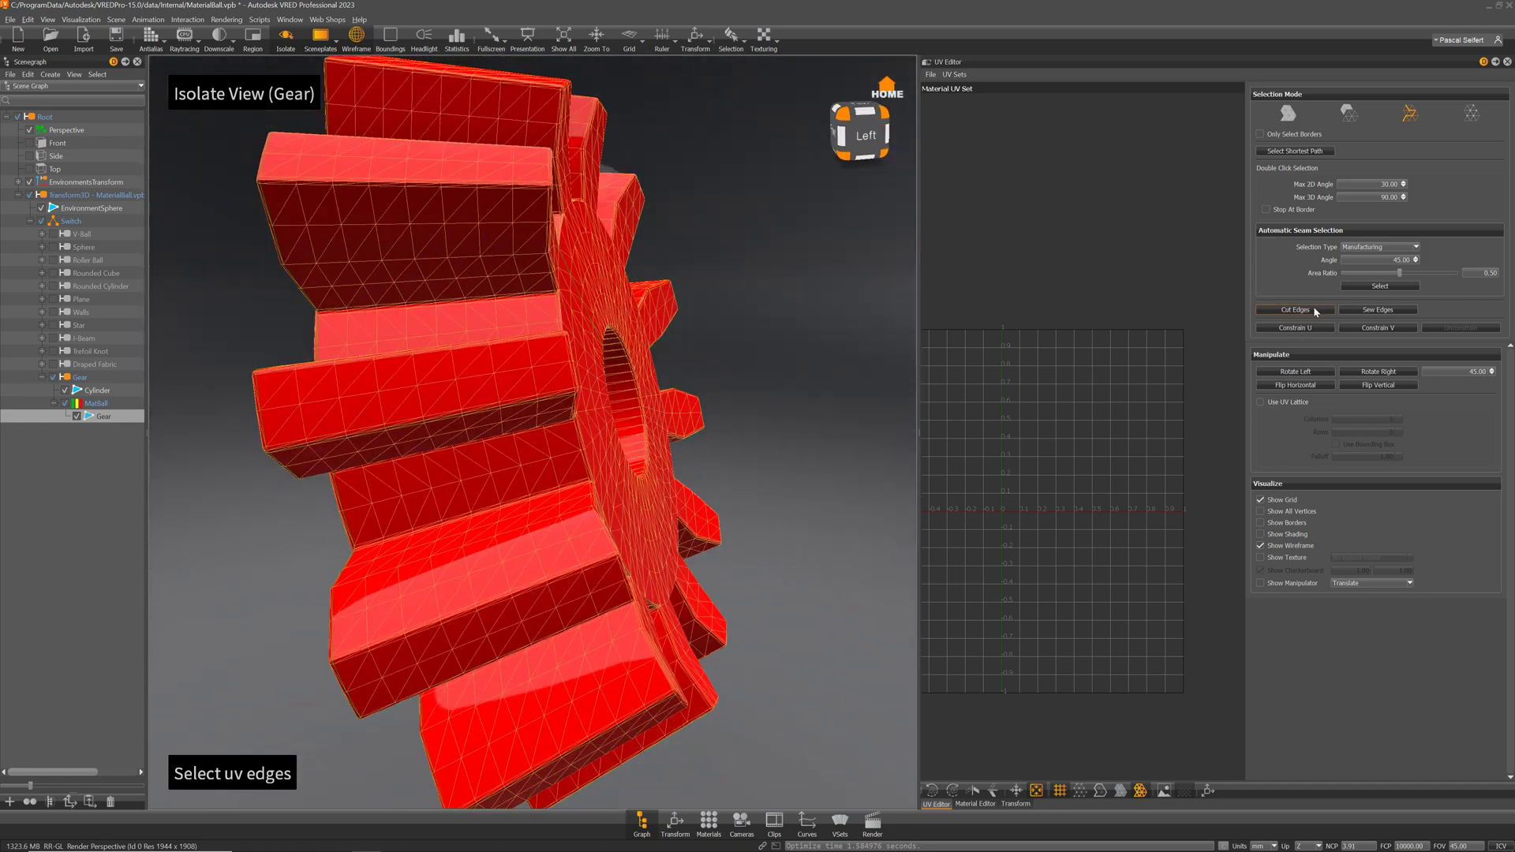
{"action": "left_click_drag", "start_coordinate": [600, 331], "coordinate": [588, 405]}
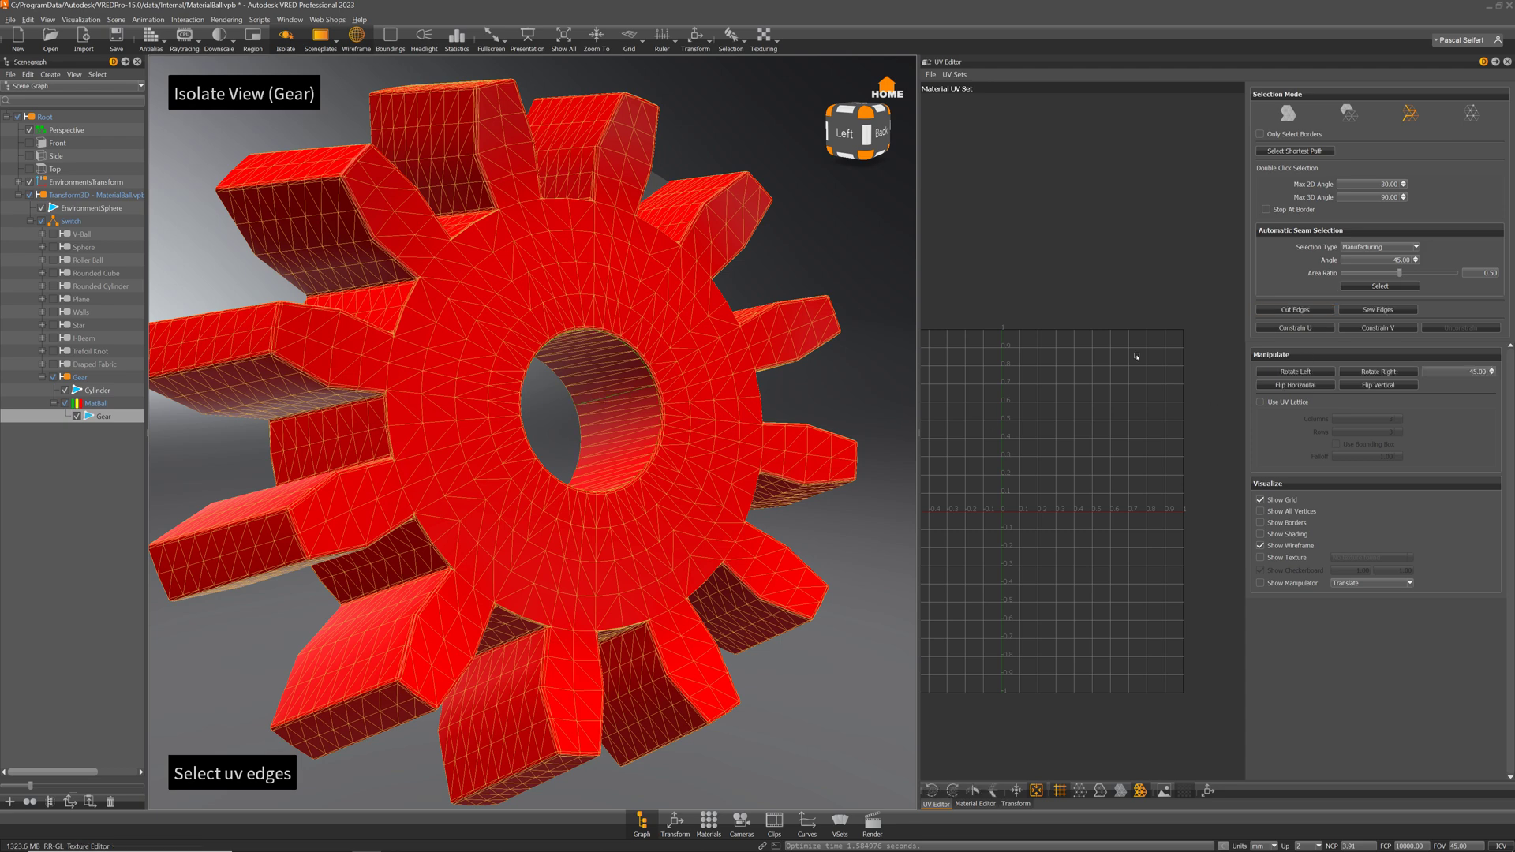
{"action": "left_click_drag", "start_coordinate": [735, 427], "coordinate": [544, 546]}
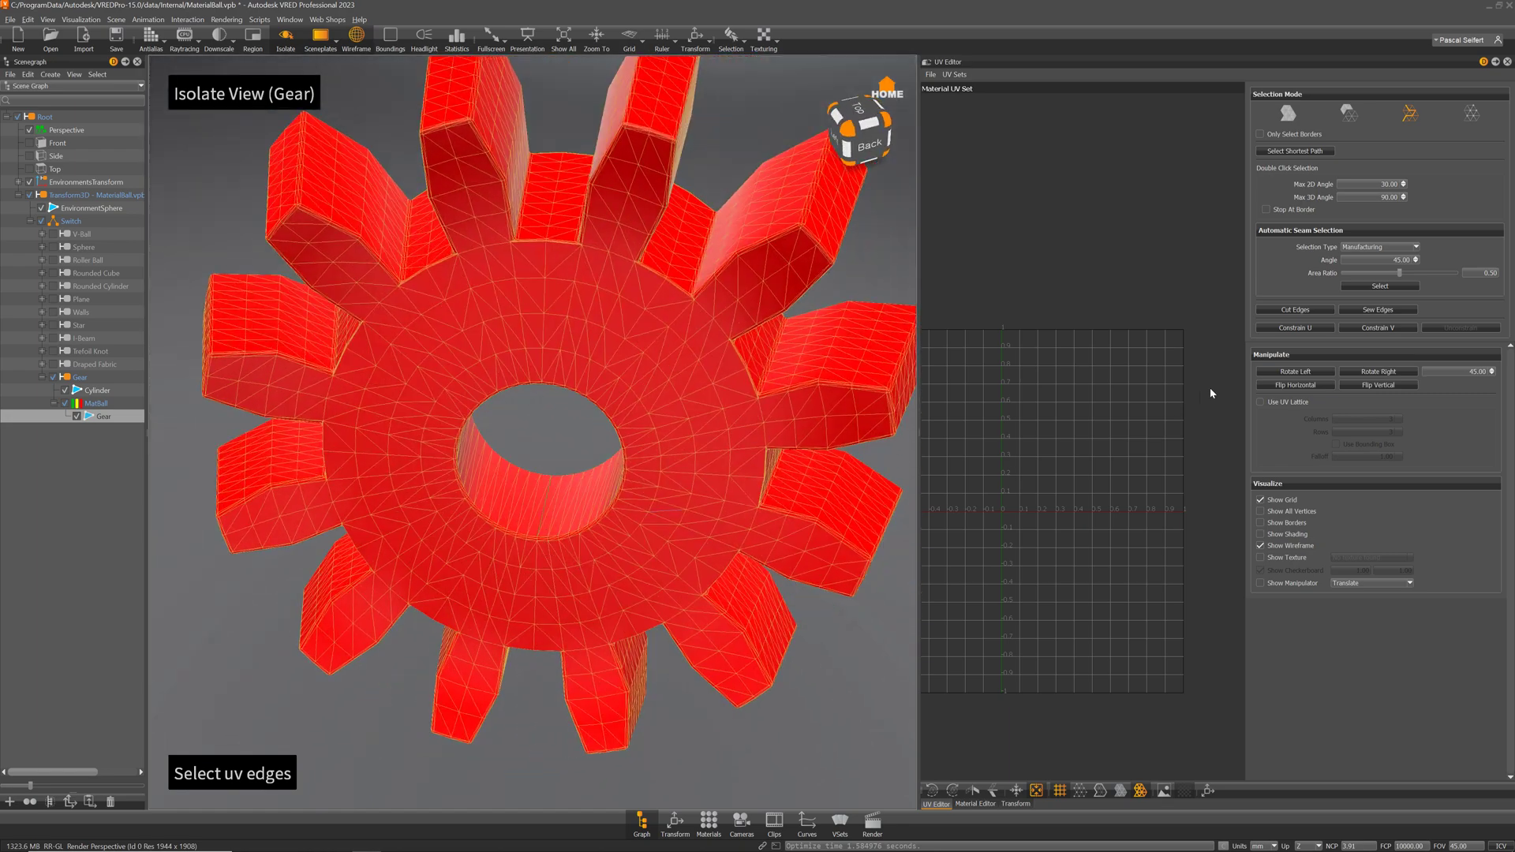
Step: Unfold and lay out the gear's UV shells with a 1024 px map size and inspect the resulting layout
{"action": "left_click", "coordinate": [1288, 113]}
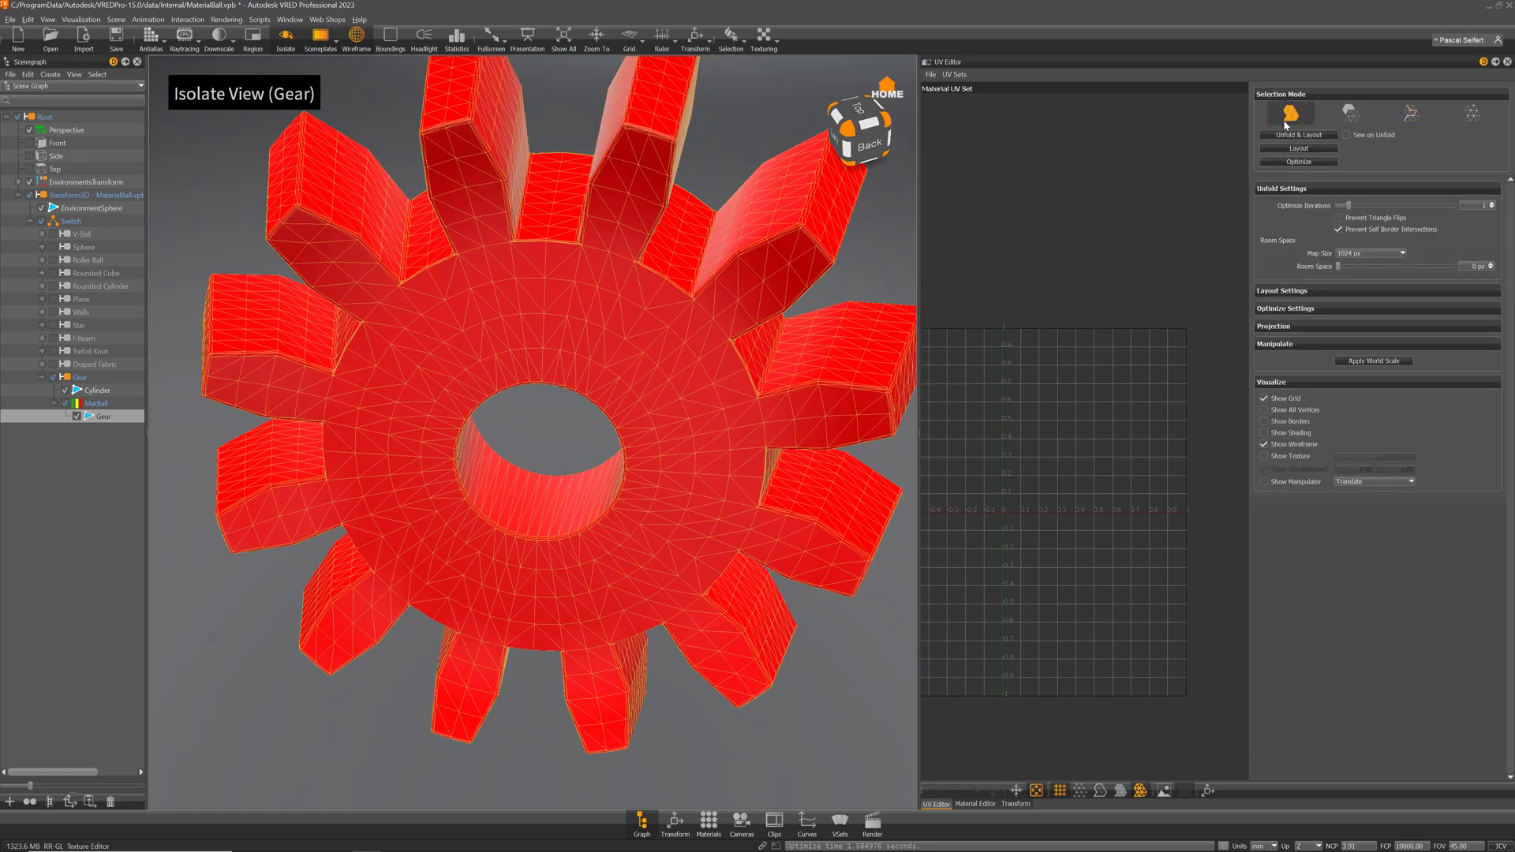
{"action": "left_click", "coordinate": [1299, 136]}
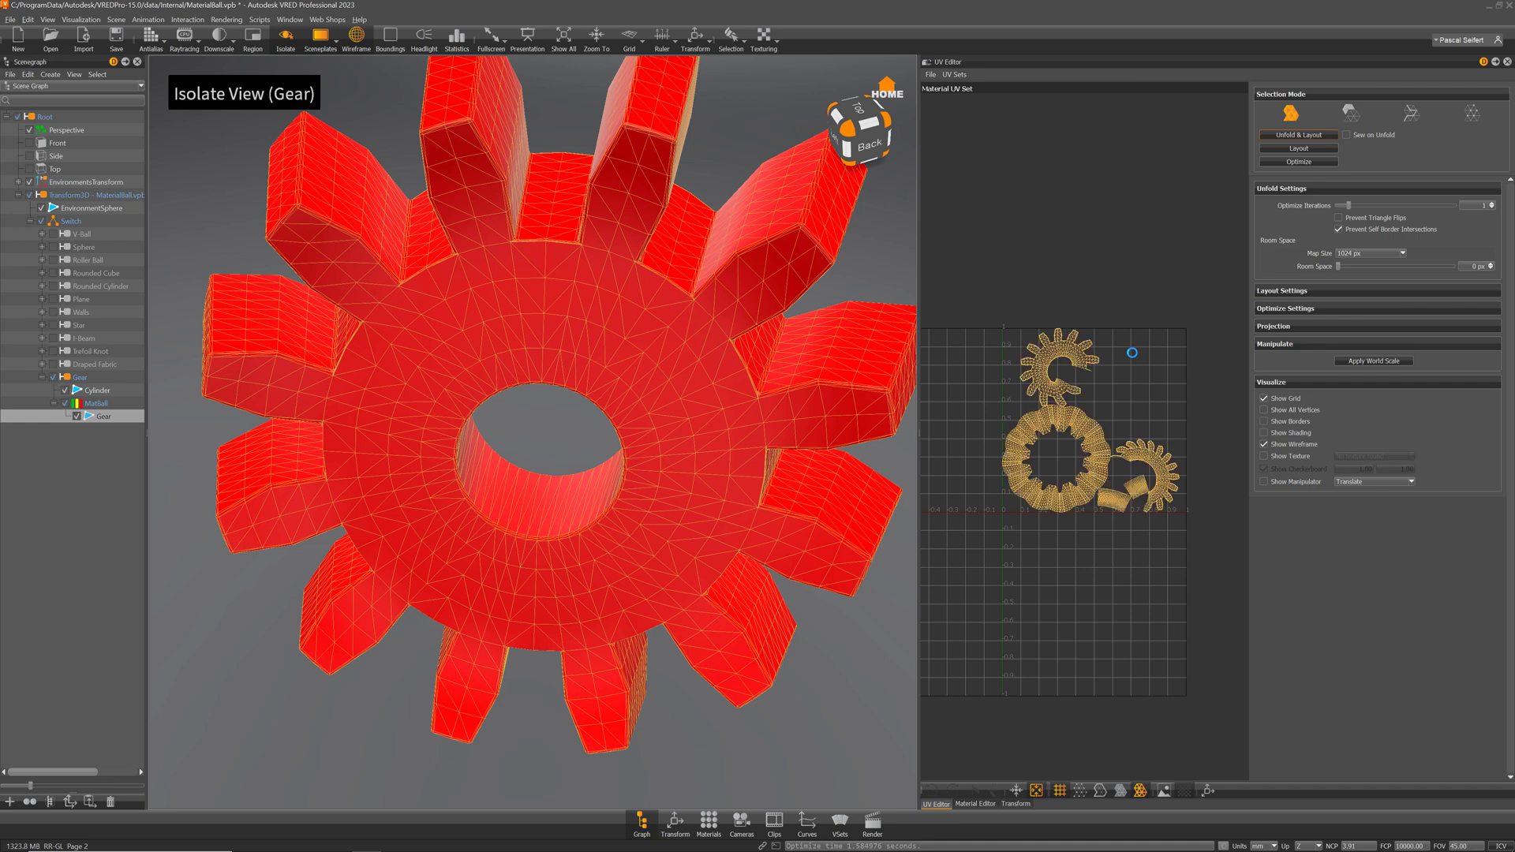
{"action": "scroll", "coordinate": [1127, 389], "scroll_direction": "up", "scroll_amount": 5}
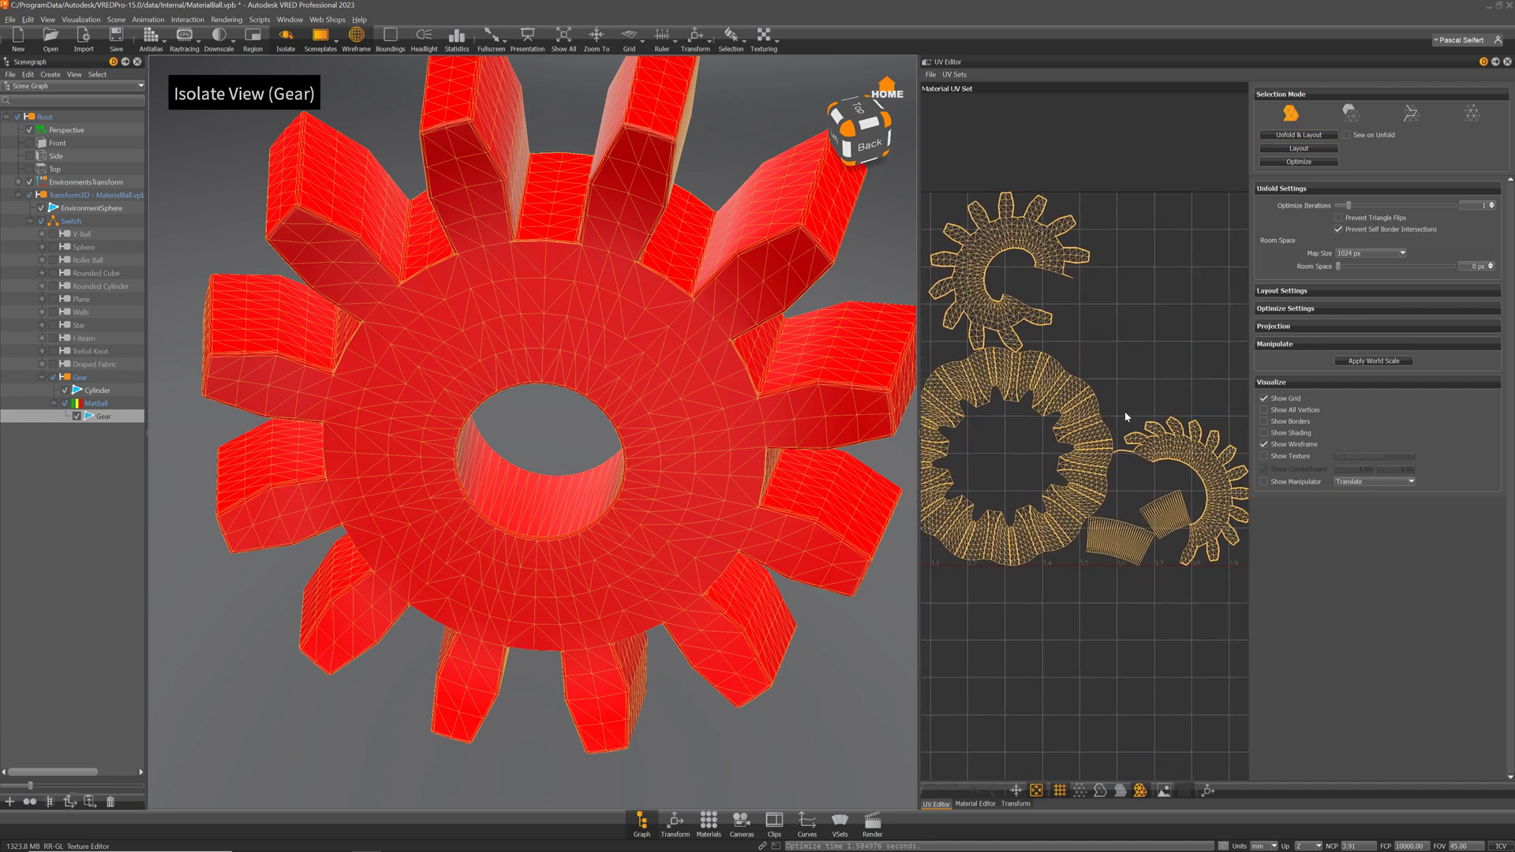
{"action": "scroll", "coordinate": [1135, 380], "scroll_direction": "up", "scroll_amount": 5}
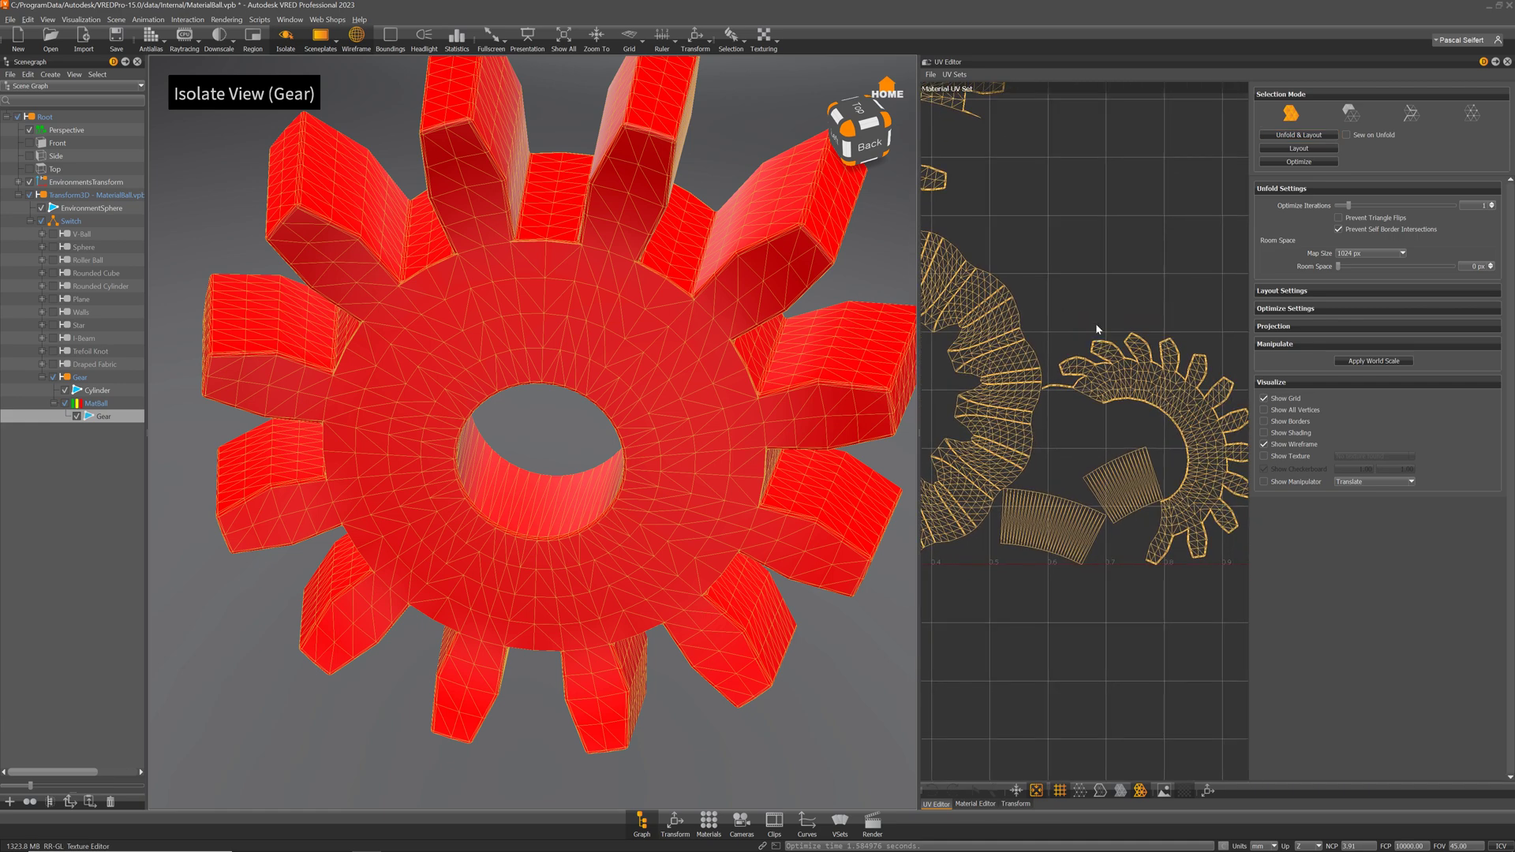
{"action": "middle_click_drag", "start_coordinate": [1093, 249], "coordinate": [1140, 275]}
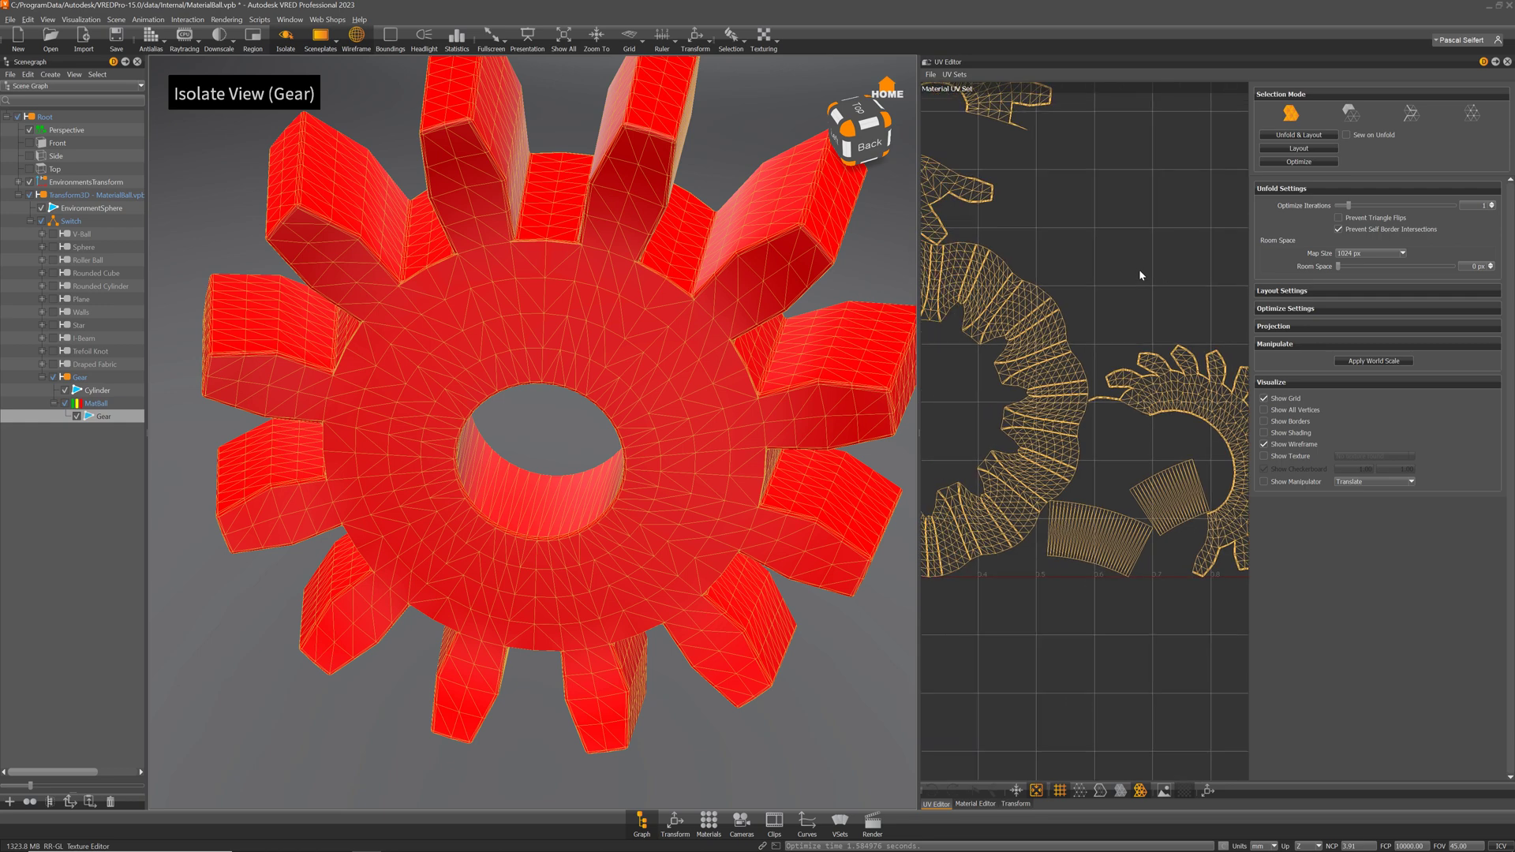
Step: Show the UV borders and sew the radial seam on the gear's back face in edge selection mode
{"action": "left_click", "coordinate": [1417, 116]}
{"action": "left_click", "coordinate": [1080, 790]}
{"action": "left_click_drag", "start_coordinate": [667, 433], "coordinate": [551, 328]}
{"action": "double_click", "coordinate": [477, 344]}
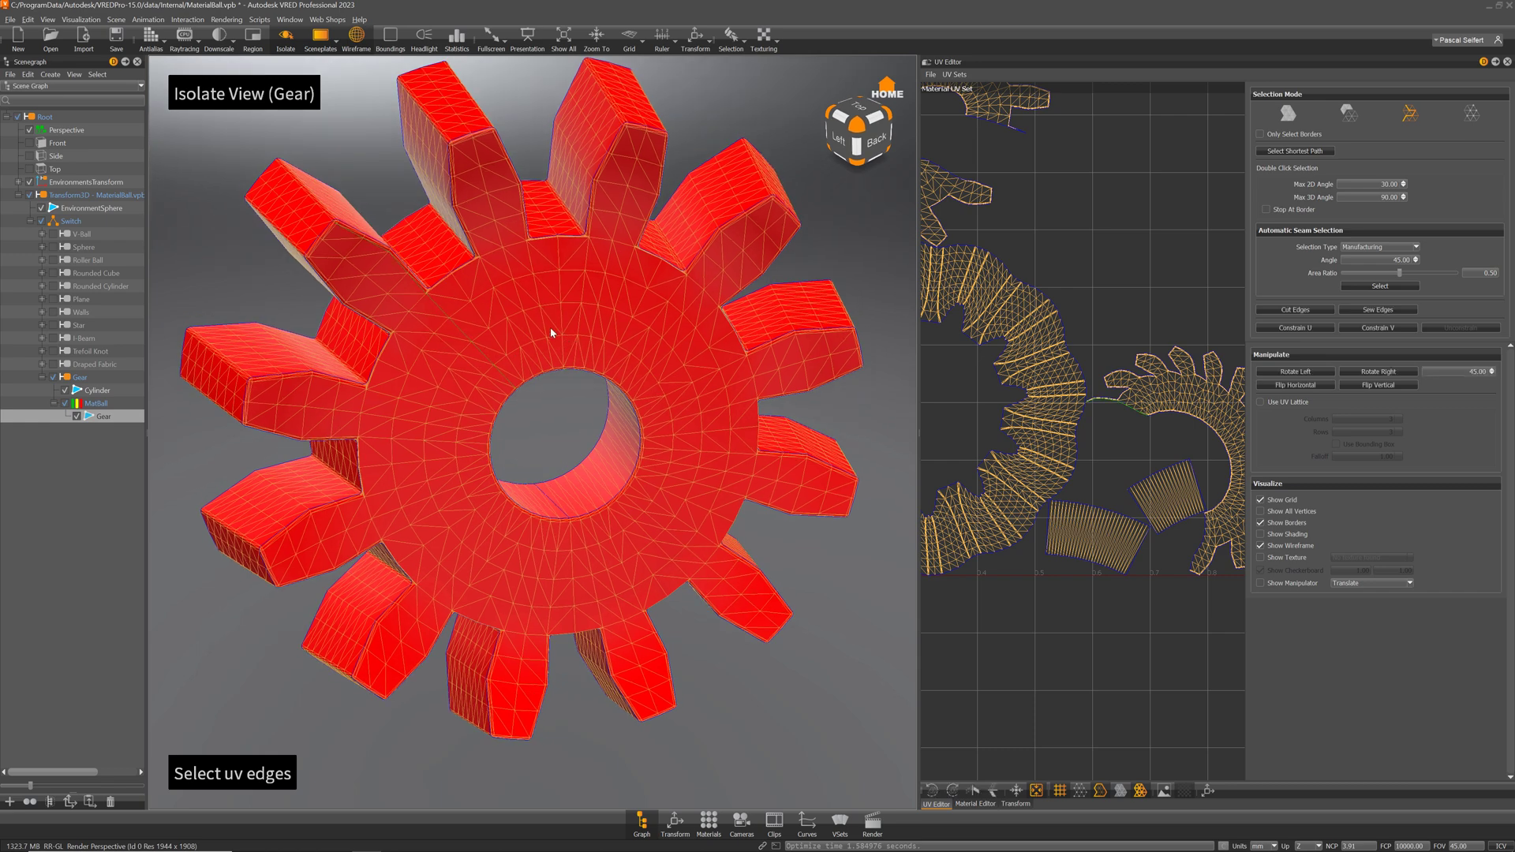
{"action": "left_click", "coordinate": [1379, 310]}
Step: Sew the radial seam edges between bore and tooth root on the gear's front face, and unfold and lay out the UVs again
{"action": "left_click_drag", "start_coordinate": [704, 484], "coordinate": [631, 385]}
{"action": "left_click", "coordinate": [584, 327]}
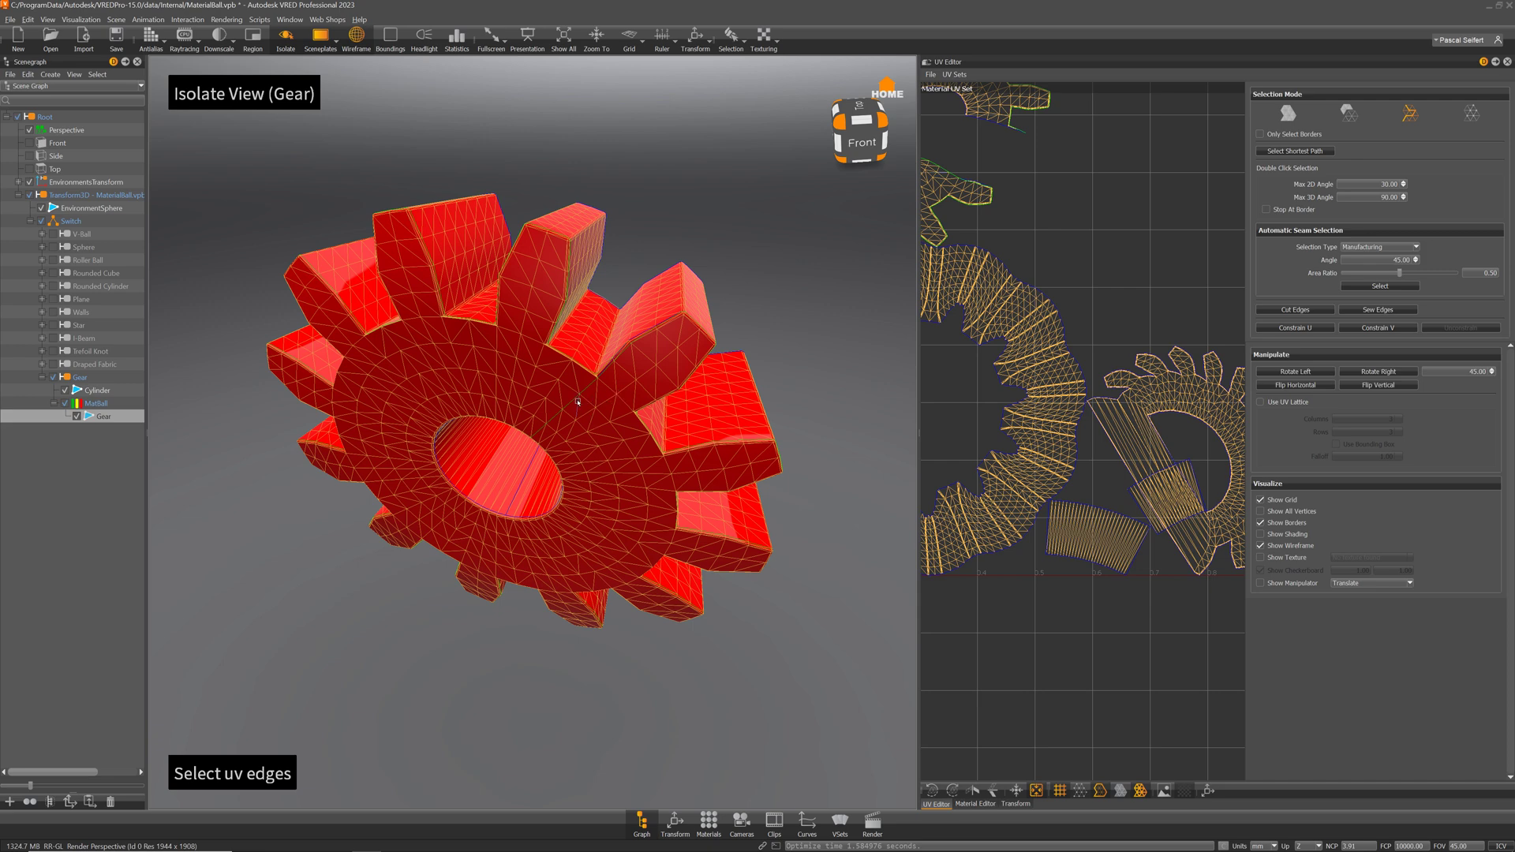
{"action": "left_click", "coordinate": [610, 390]}
{"action": "left_click_drag", "start_coordinate": [656, 359], "coordinate": [699, 347], "text": "alt"}
{"action": "scroll", "coordinate": [700, 344], "scroll_direction": "up", "scroll_amount": 5}
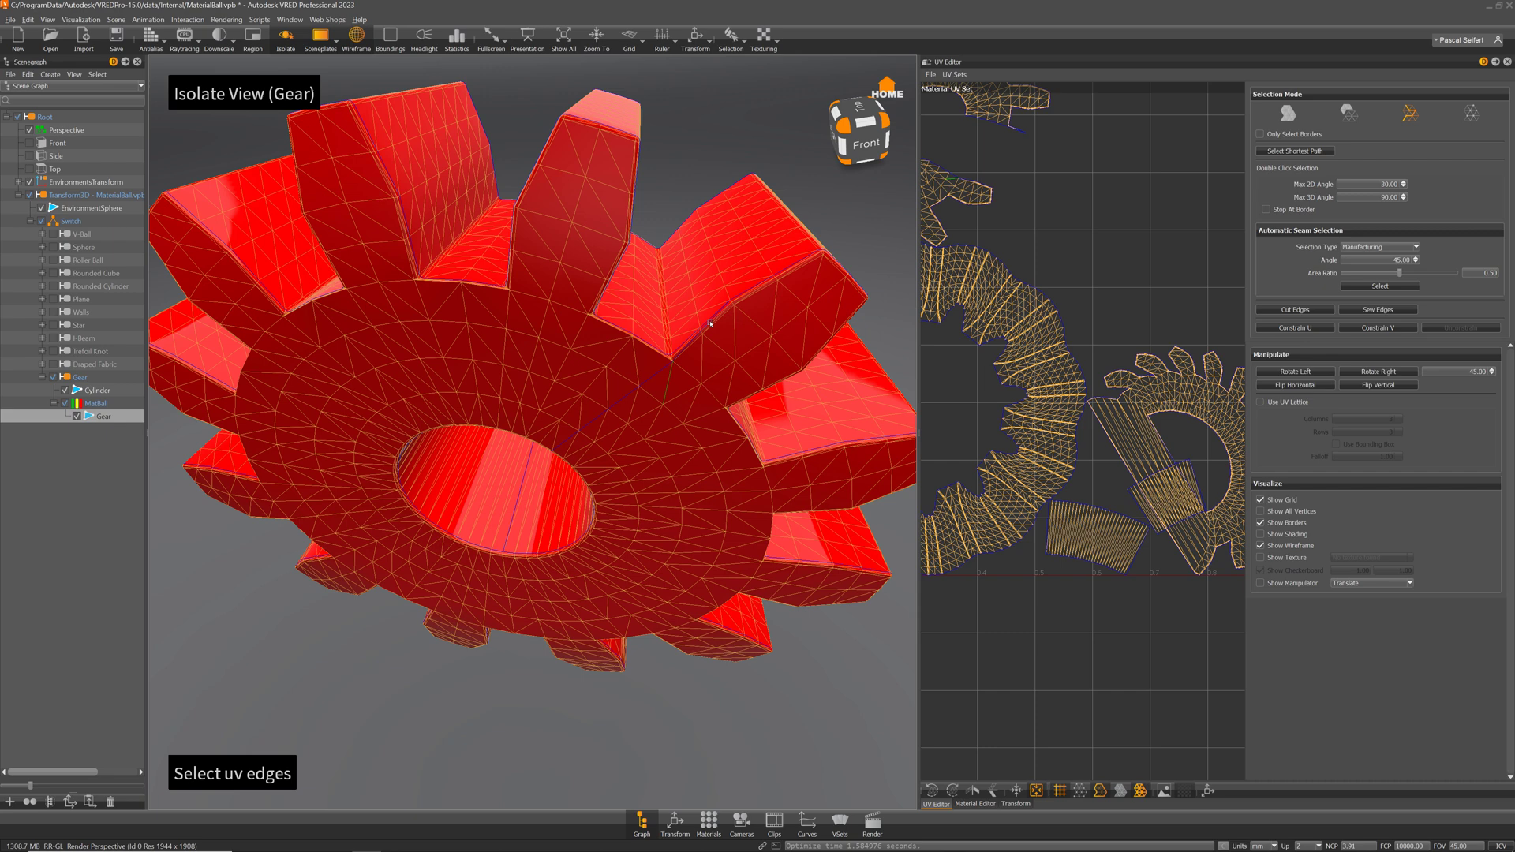
{"action": "left_click_drag", "start_coordinate": [706, 350], "coordinate": [754, 355]}
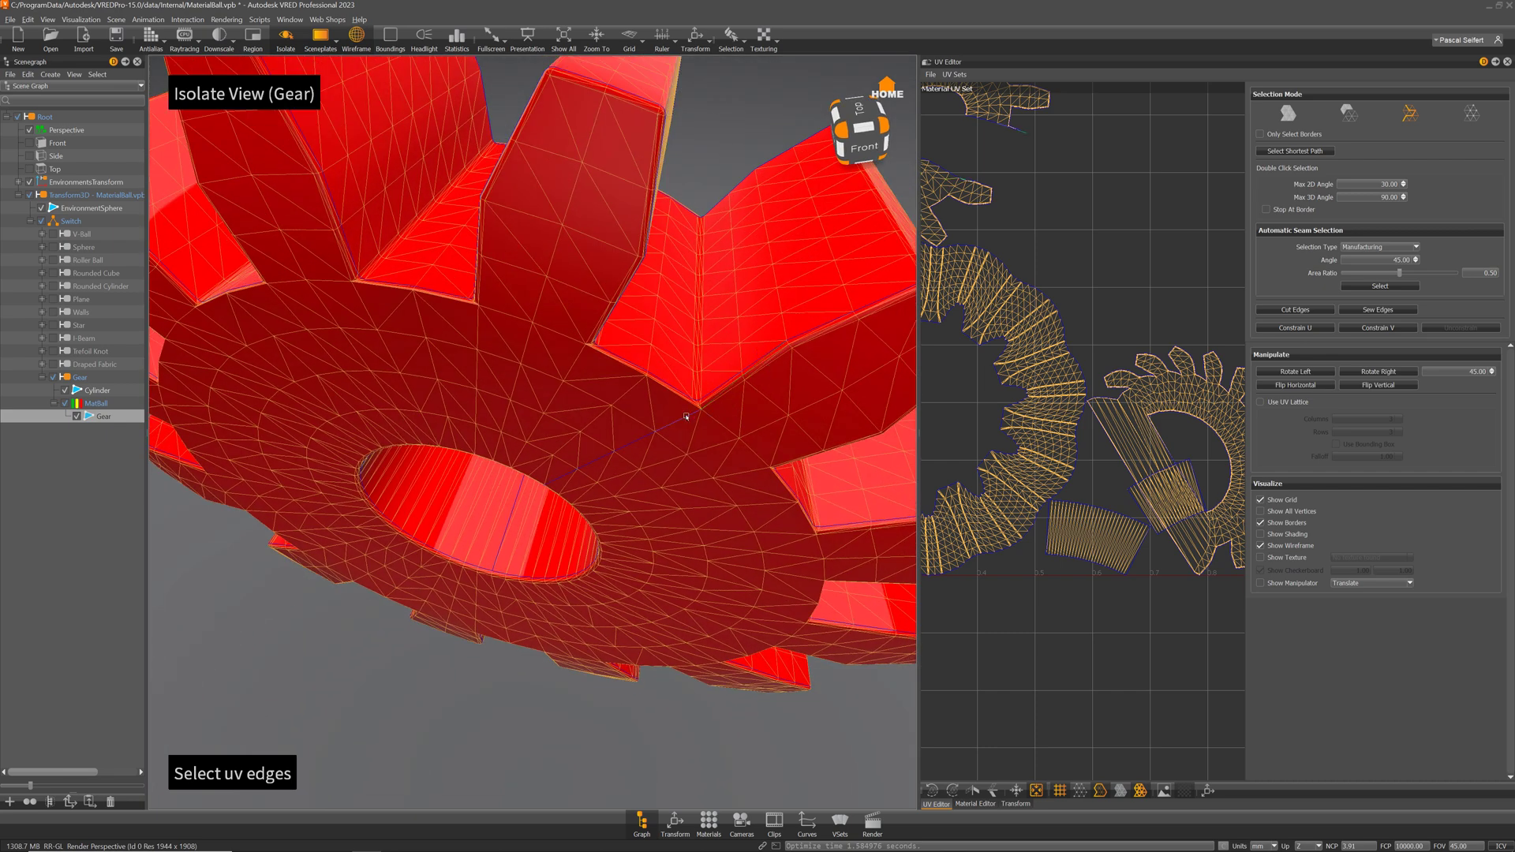
{"action": "left_click", "coordinate": [627, 447]}
{"action": "left_click_drag", "start_coordinate": [637, 527], "coordinate": [734, 326]}
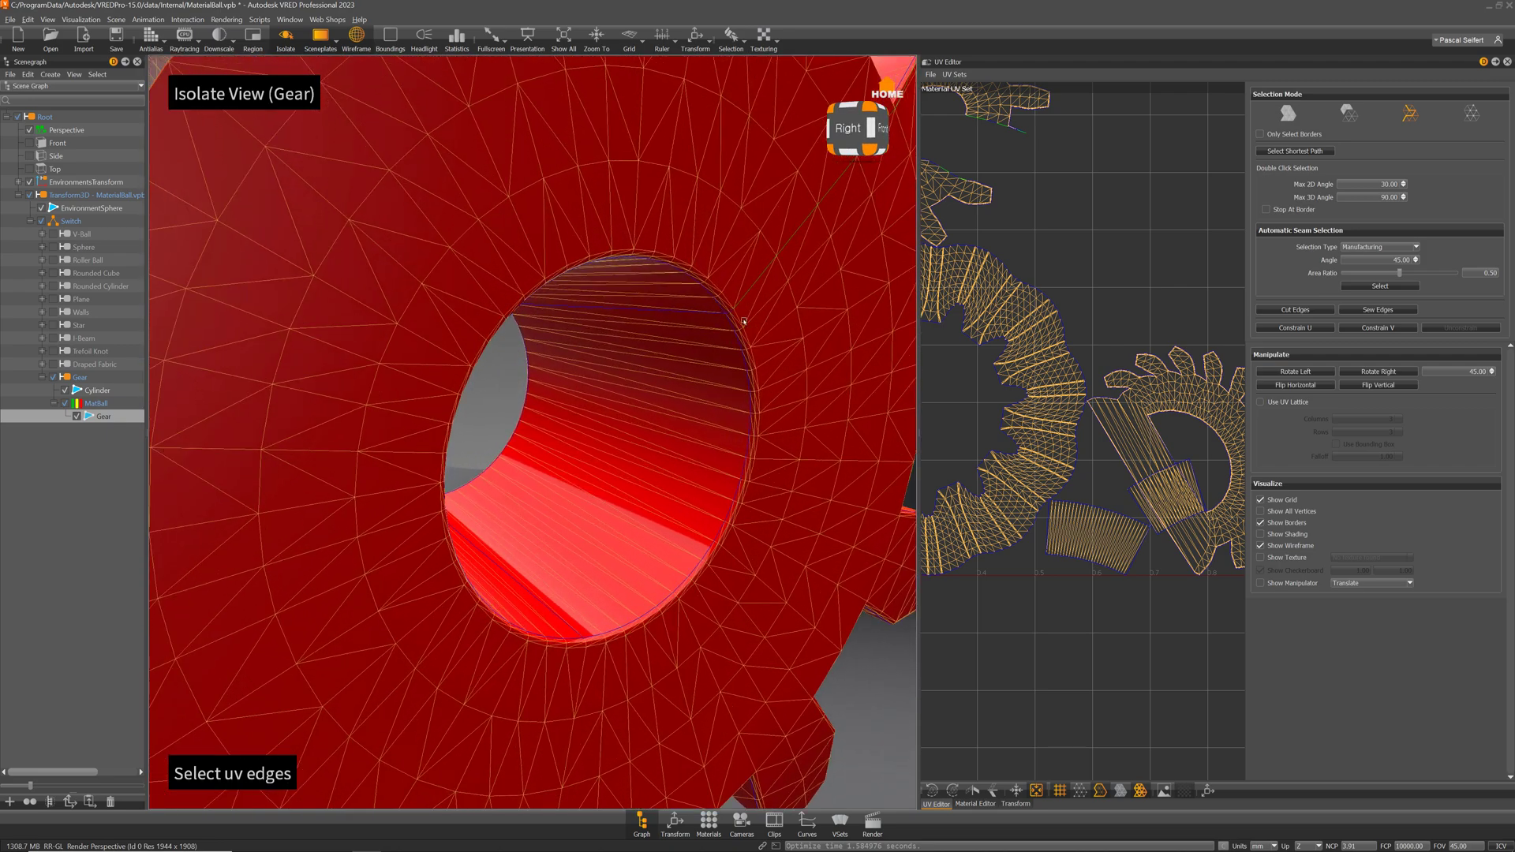
{"action": "left_click", "coordinate": [1365, 310]}
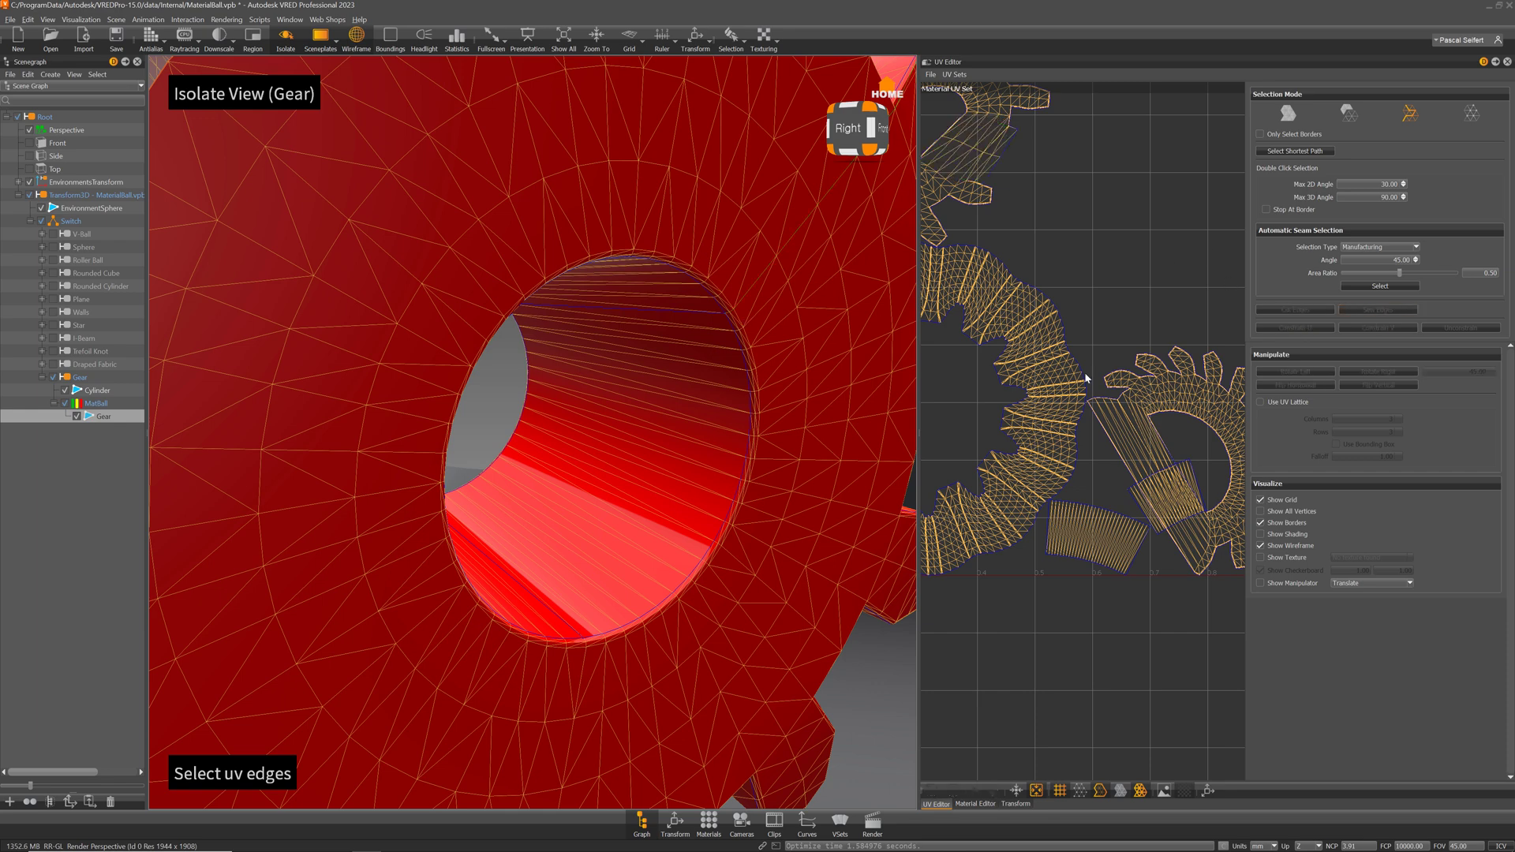
{"action": "left_click", "coordinate": [1288, 115]}
{"action": "left_click", "coordinate": [1299, 135]}
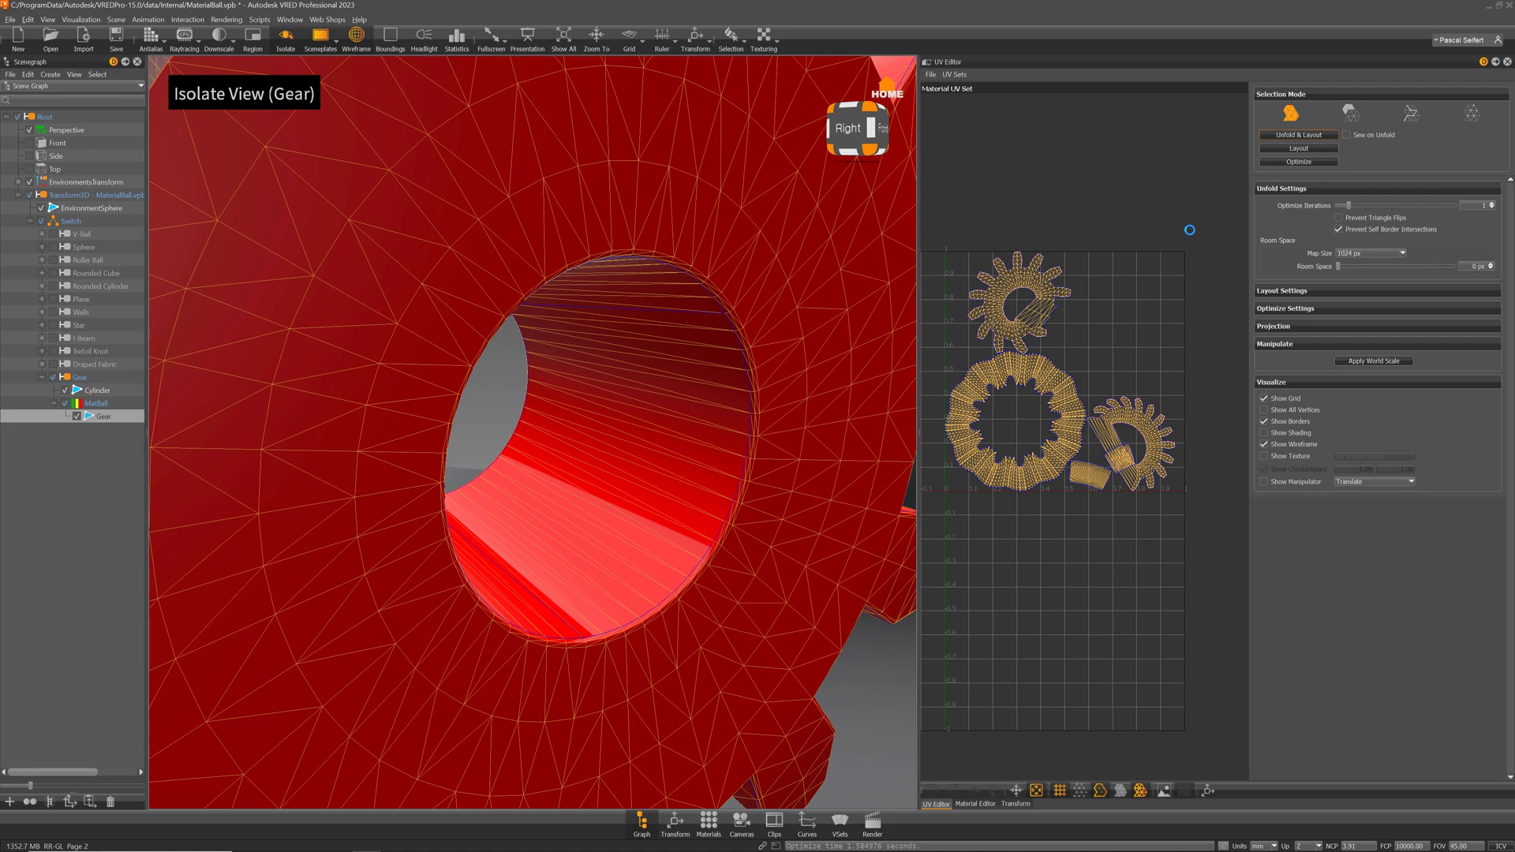
Step: Cut one edge across the closed UV band of the gear's teeth, and unfold and lay out the shells again
{"action": "scroll", "coordinate": [802, 322], "scroll_direction": "down", "scroll_amount": 5}
{"action": "scroll", "coordinate": [802, 322], "scroll_direction": "down", "scroll_amount": 4}
{"action": "left_click_drag", "start_coordinate": [802, 322], "coordinate": [802, 201]}
{"action": "scroll", "coordinate": [667, 142], "scroll_direction": "up", "scroll_amount": 5}
{"action": "left_click_drag", "start_coordinate": [667, 142], "coordinate": [587, 142], "text": "alt"}
{"action": "left_click", "coordinate": [1411, 113]}
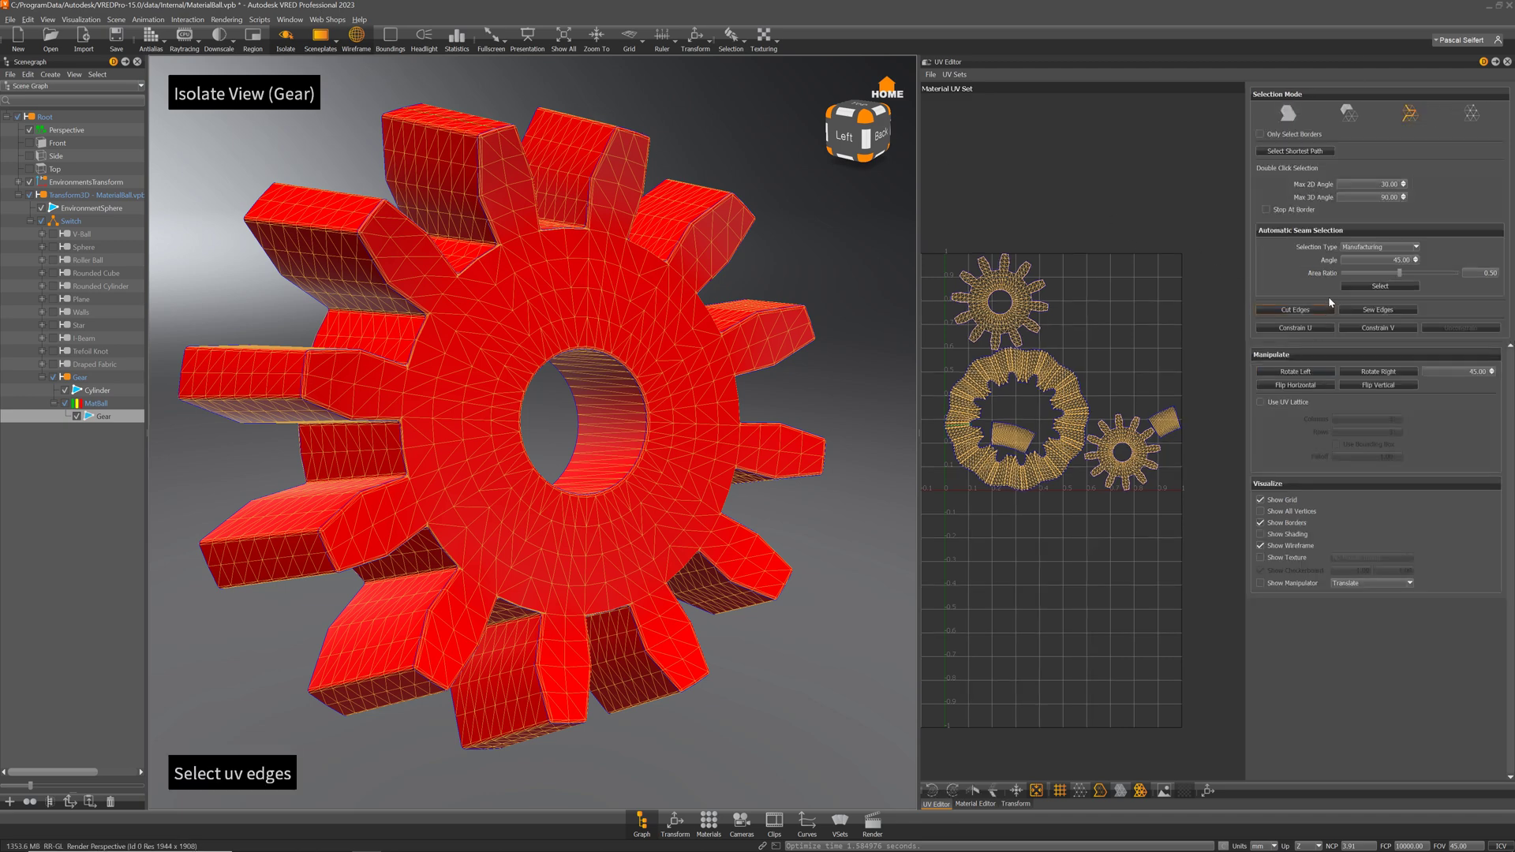
{"action": "left_click", "coordinate": [1325, 315]}
{"action": "left_click", "coordinate": [1293, 117]}
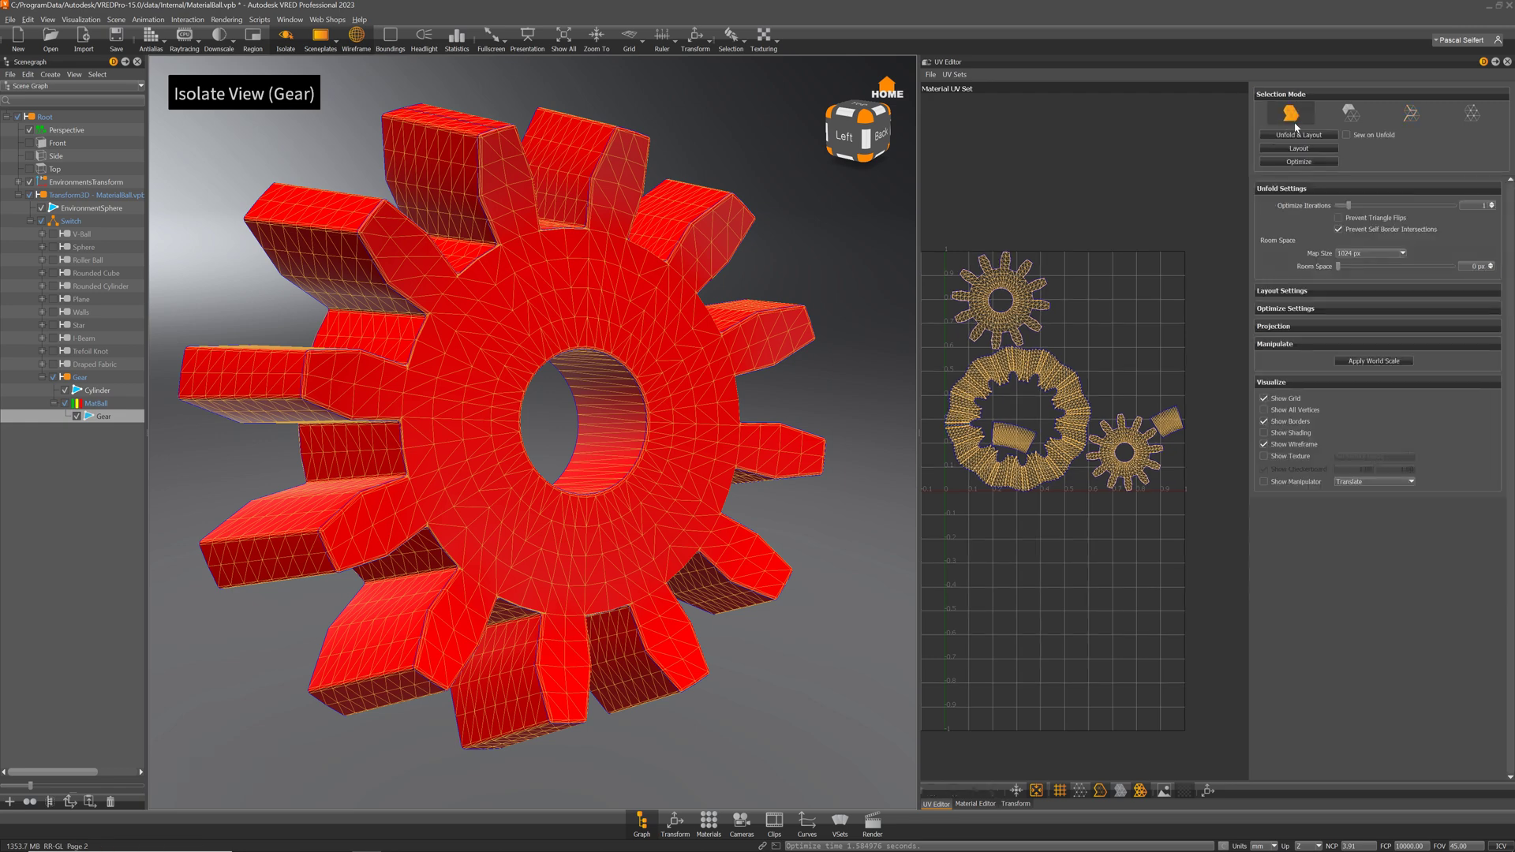
{"action": "left_click", "coordinate": [1312, 134]}
Step: Identify the two UV islands of the inner bore, sew them along one shared seam, and unfold and lay out the shells
{"action": "left_click", "coordinate": [1351, 113]}
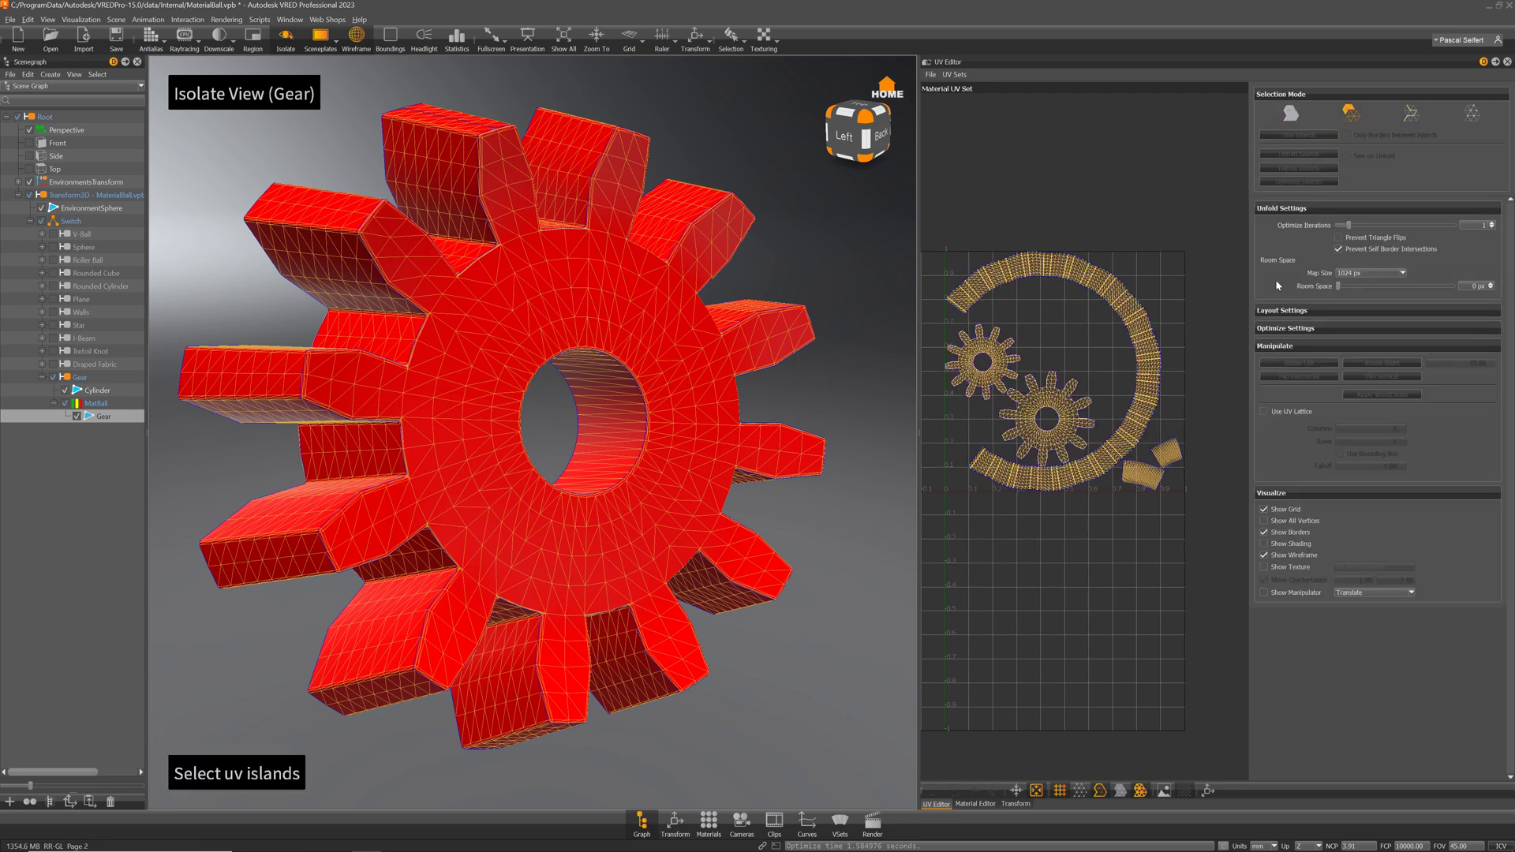
{"action": "left_click", "coordinate": [1154, 479]}
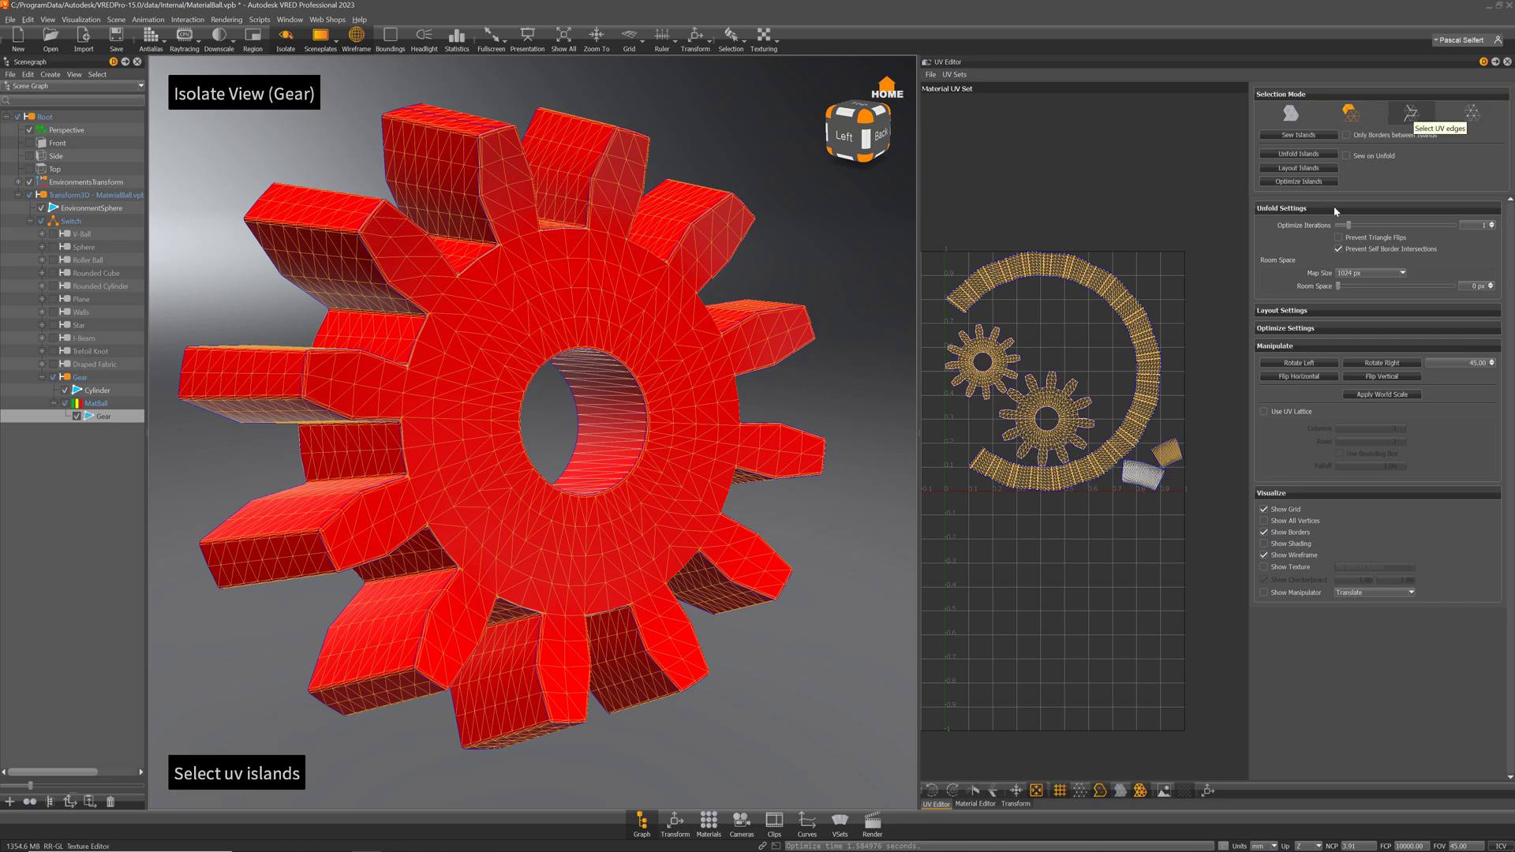
{"action": "left_click", "coordinate": [1172, 454]}
{"action": "left_click_drag", "start_coordinate": [711, 429], "coordinate": [375, 354]}
{"action": "left_click", "coordinate": [1412, 113]}
{"action": "left_click_drag", "start_coordinate": [665, 406], "coordinate": [504, 375]}
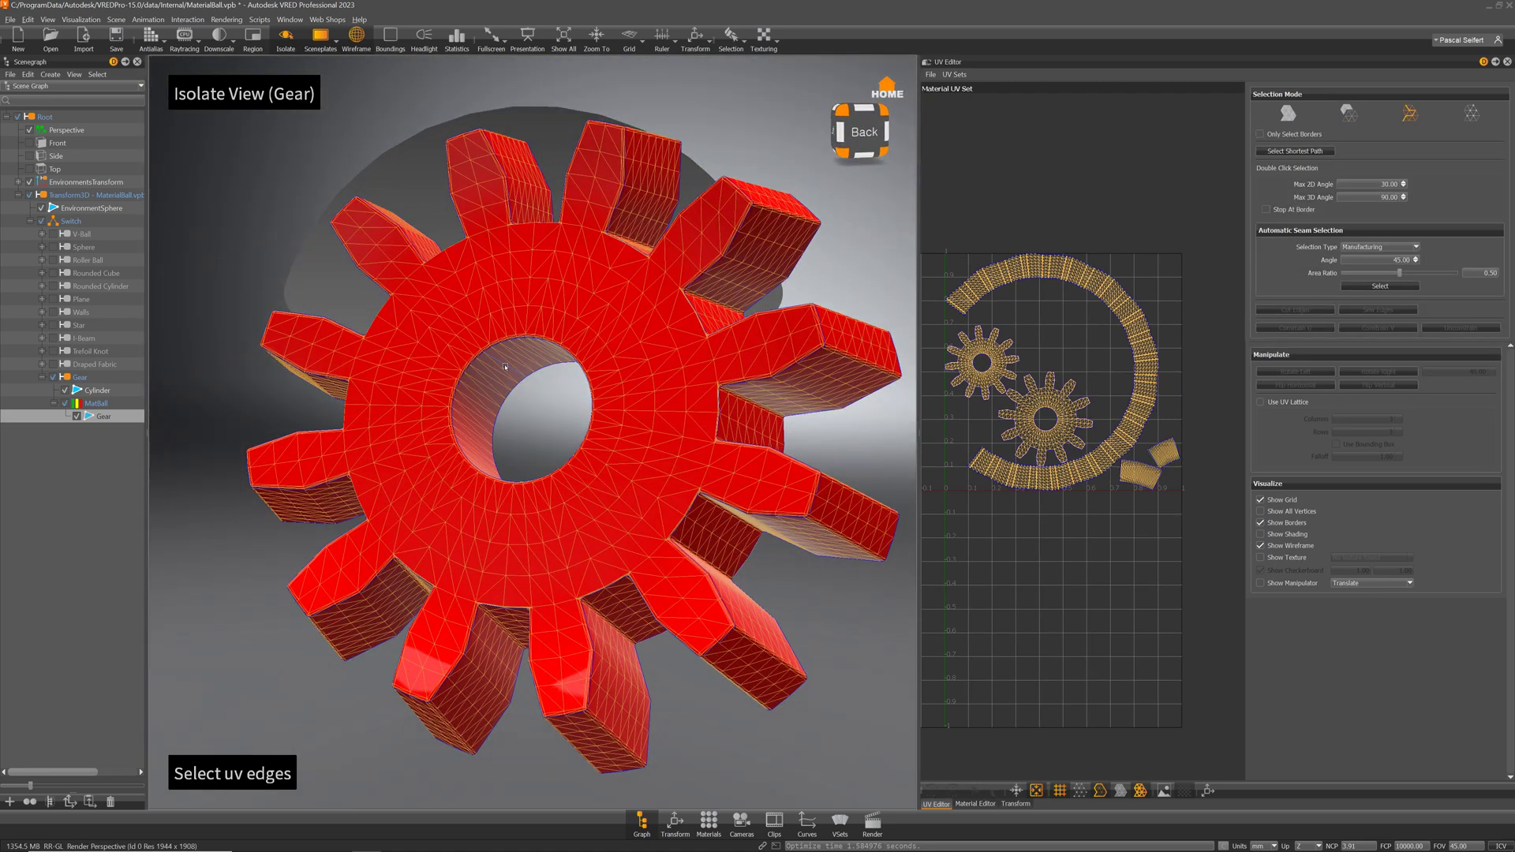
{"action": "left_click", "coordinate": [1294, 124]}
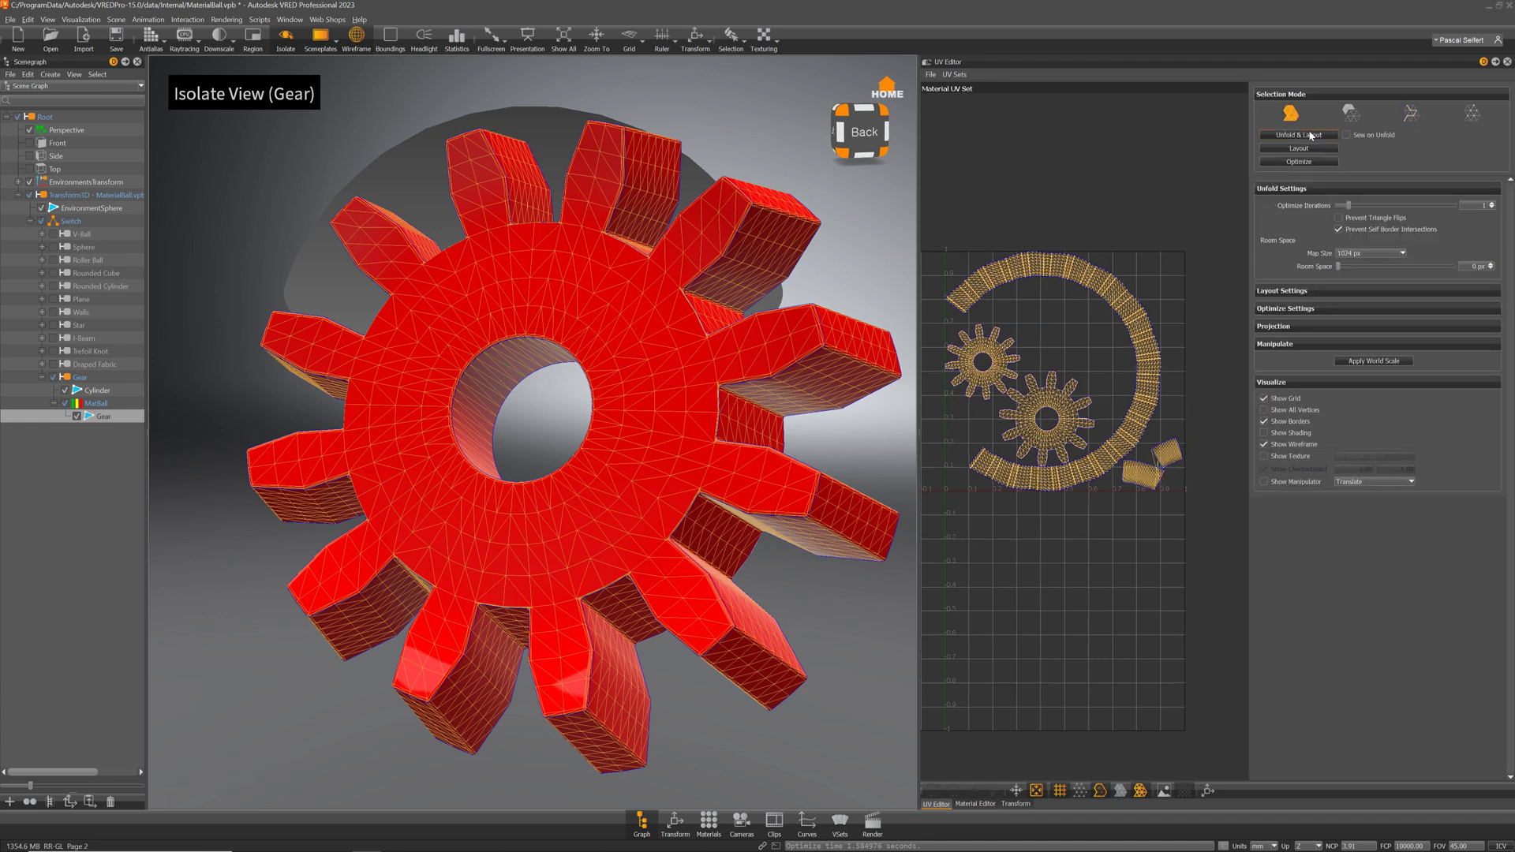
{"action": "left_click", "coordinate": [1298, 135]}
Step: Display the numbered checkerboard texture on the gear and in its UV set
{"action": "left_click_drag", "start_coordinate": [676, 321], "coordinate": [861, 430]}
{"action": "left_click", "coordinate": [893, 94]}
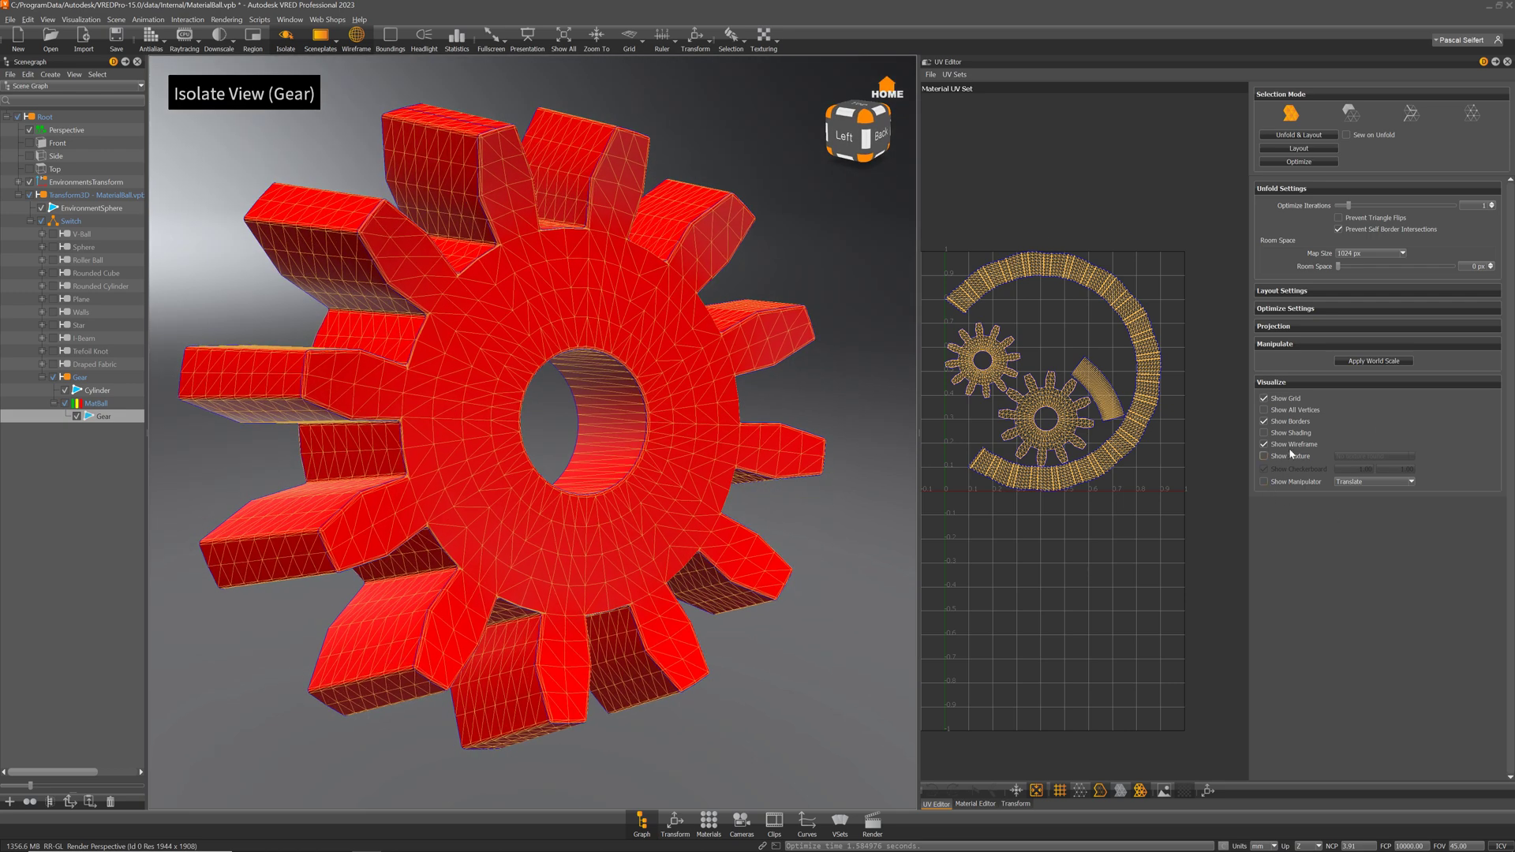
{"action": "left_click", "coordinate": [1295, 456]}
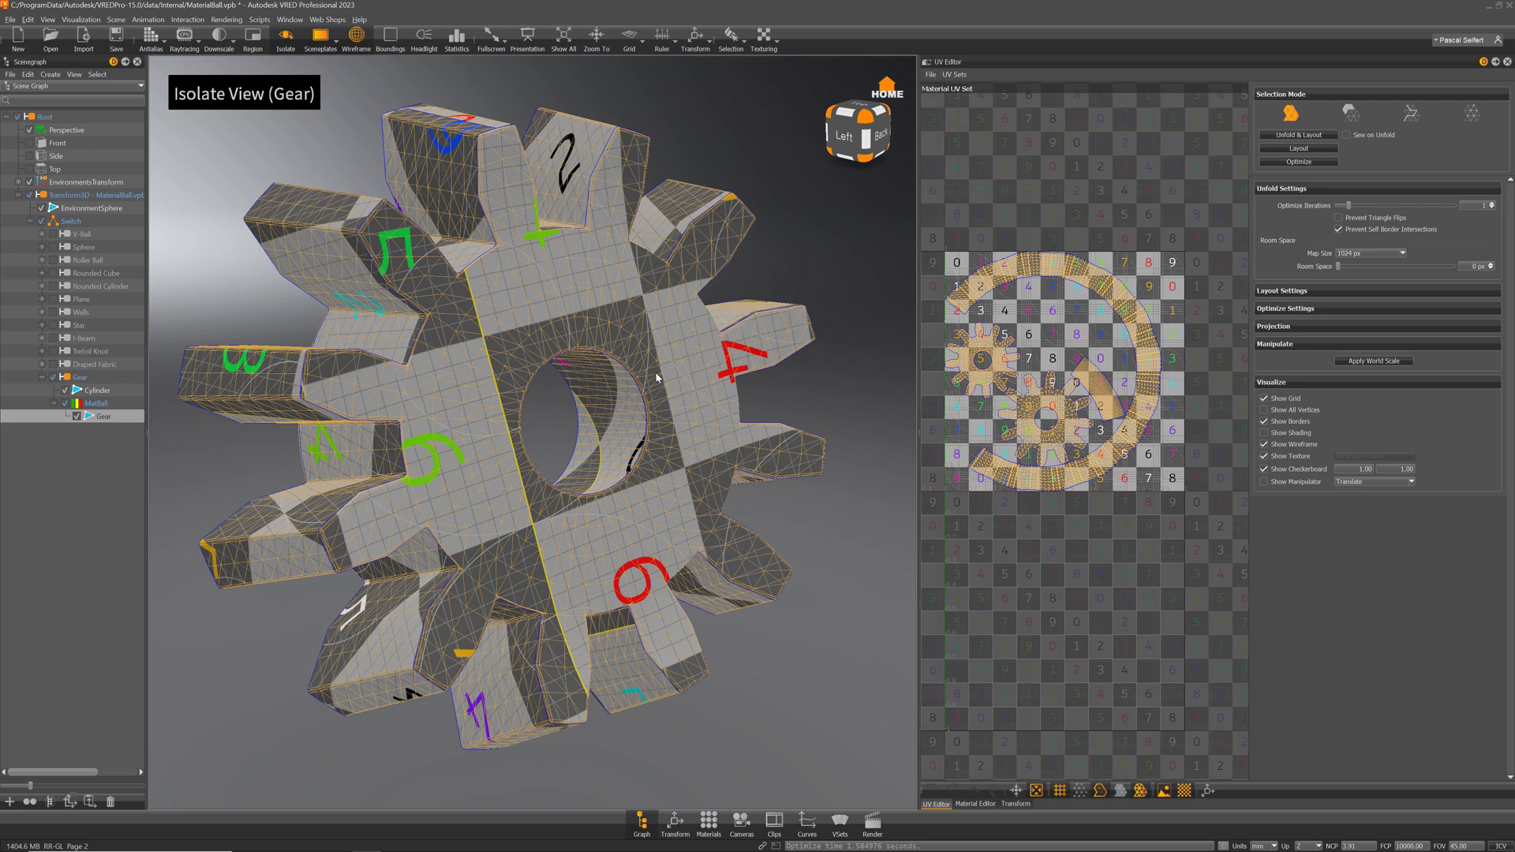
{"action": "middle_click_drag", "start_coordinate": [1075, 449], "coordinate": [1107, 430]}
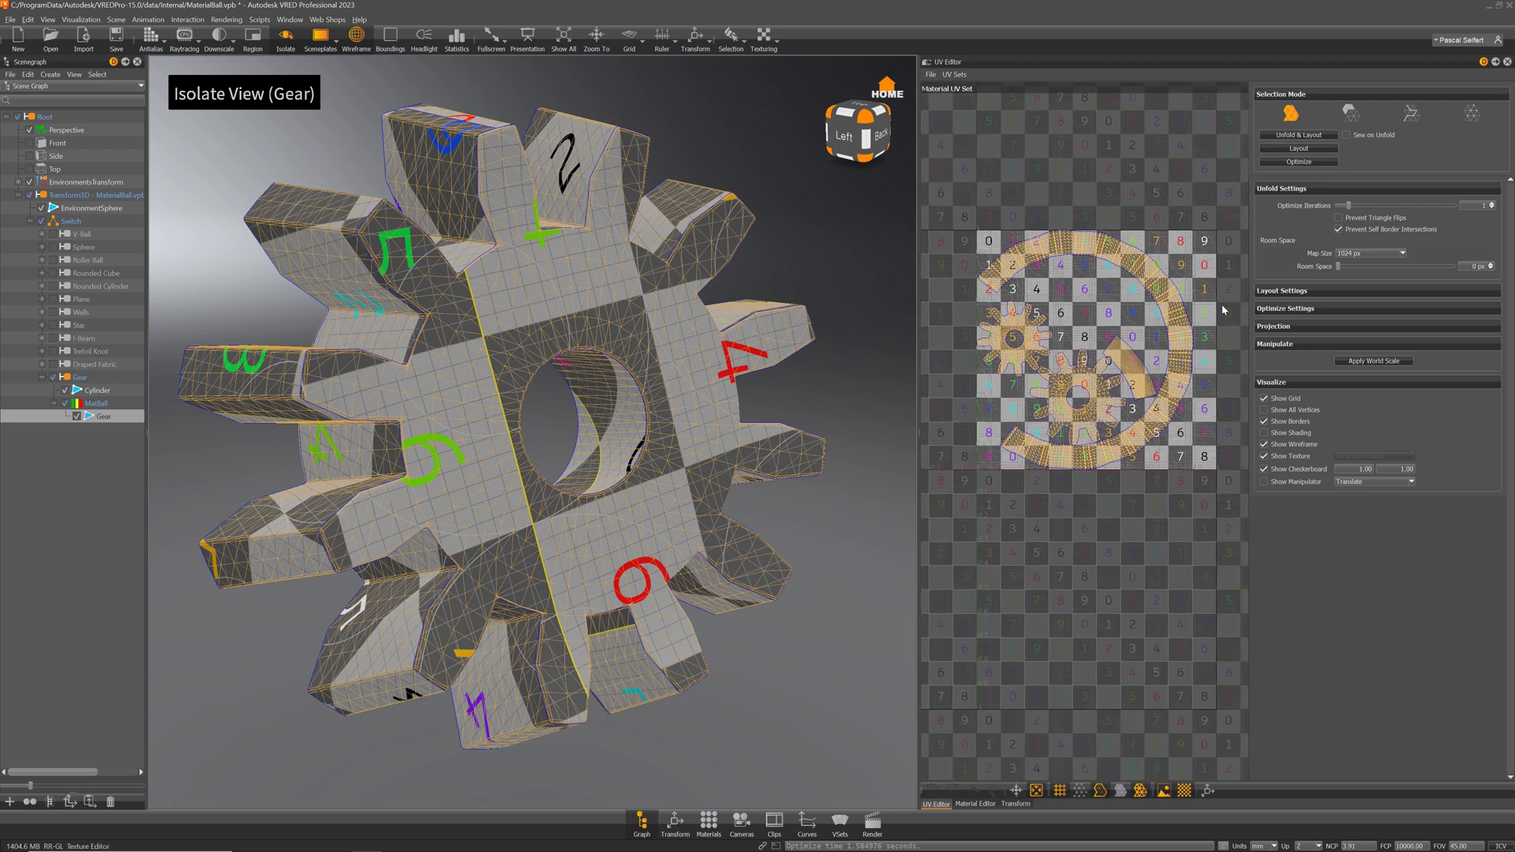
Step: Select the long border edges of the tooth band and bore islands and constrain them in U
{"action": "left_click", "coordinate": [1411, 113]}
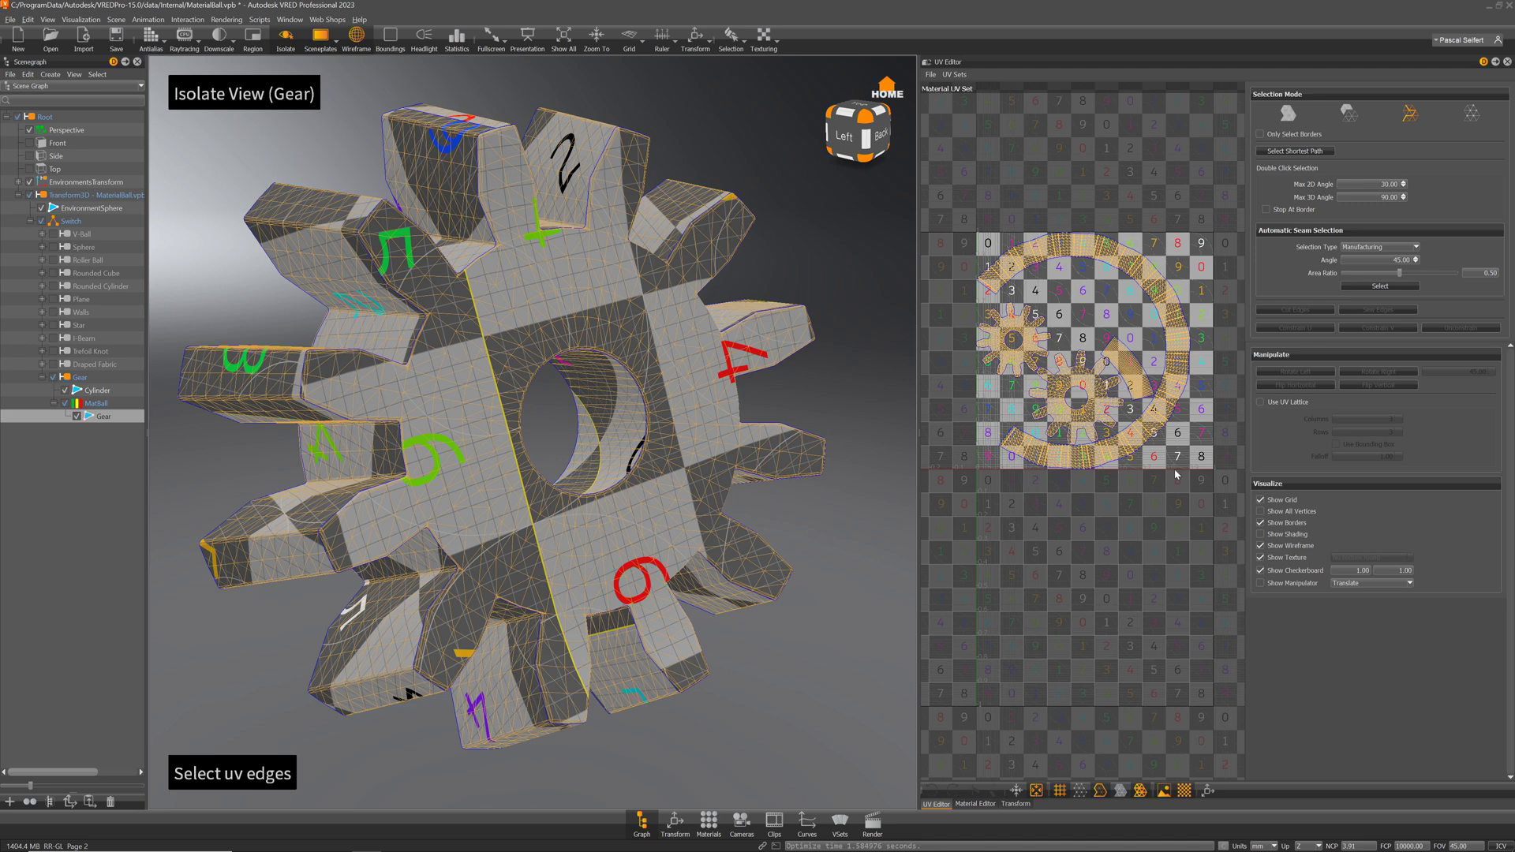
{"action": "double_click", "coordinate": [1141, 449]}
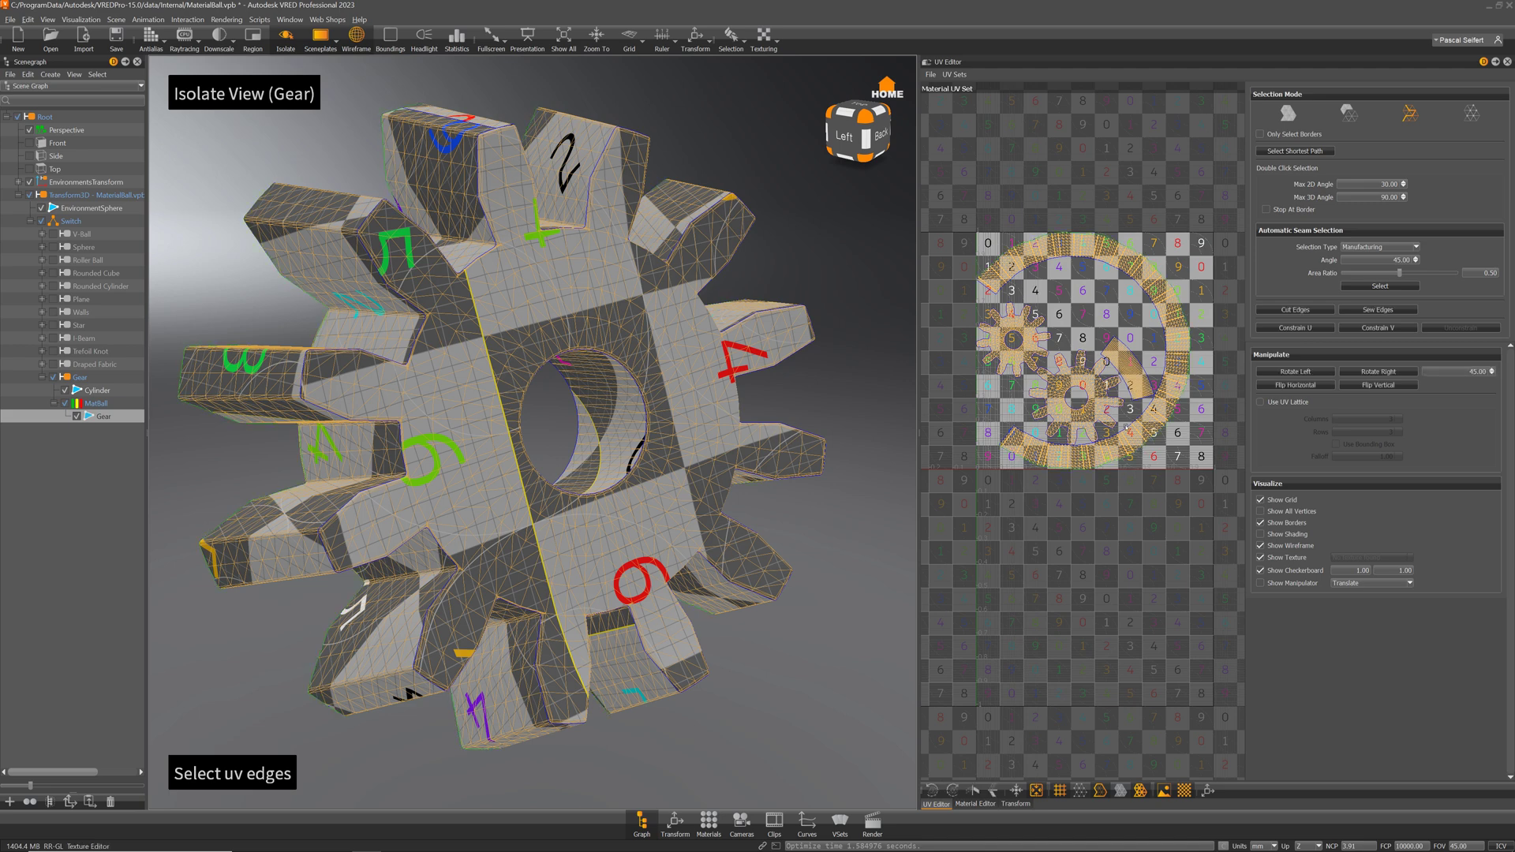
{"action": "scroll", "coordinate": [1129, 318], "scroll_direction": "up", "scroll_amount": 3}
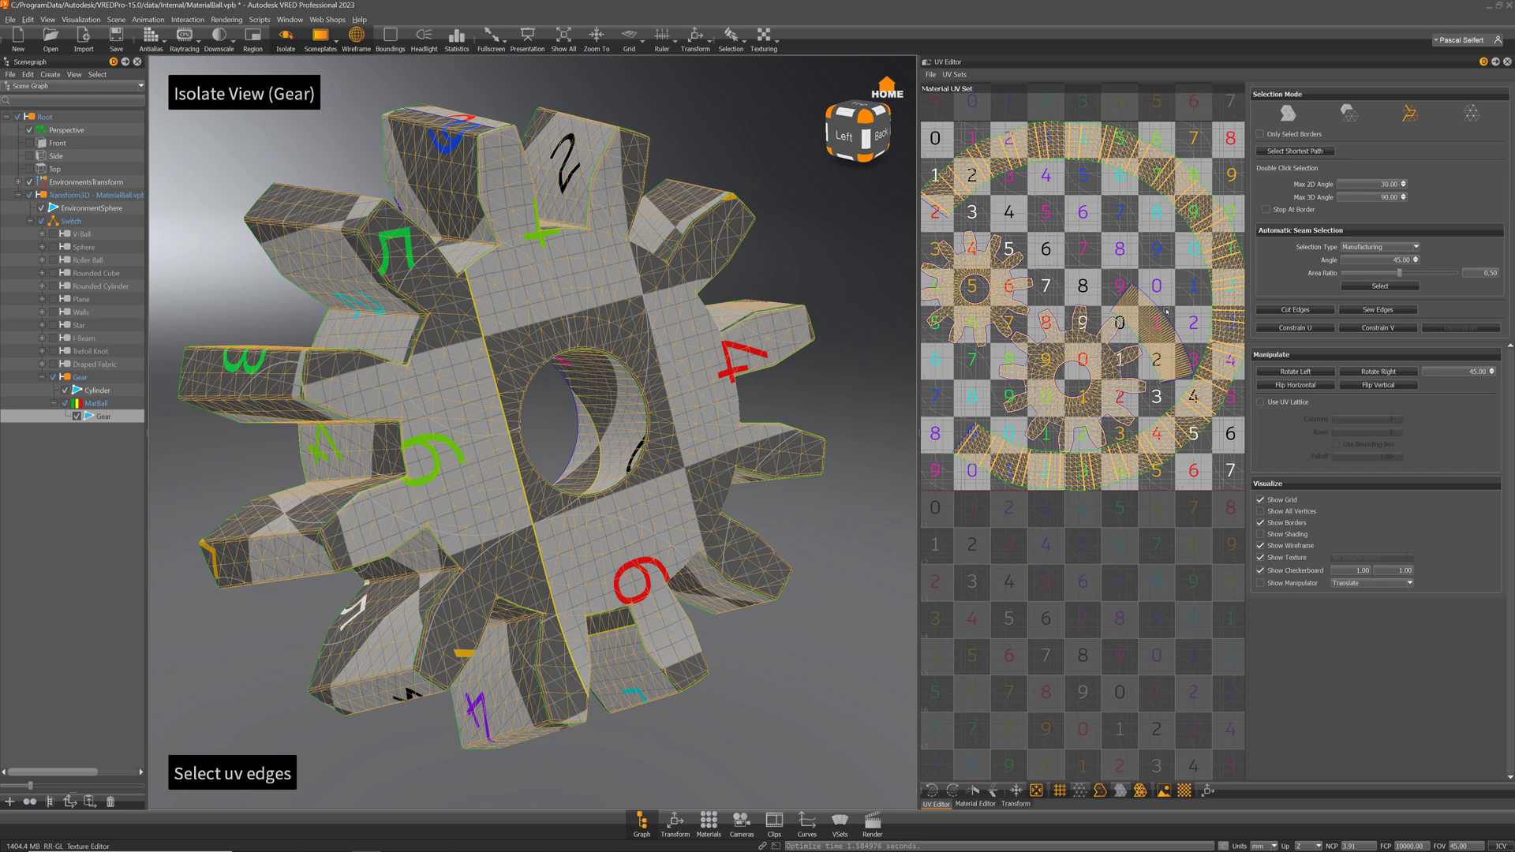
{"action": "left_click", "coordinate": [1302, 326]}
Step: Select the short end edges of the tooth band and constrain them in V
{"action": "left_click", "coordinate": [1191, 456]}
{"action": "left_click", "coordinate": [1386, 326]}
{"action": "middle_click_drag", "start_coordinate": [947, 187], "coordinate": [1028, 195]}
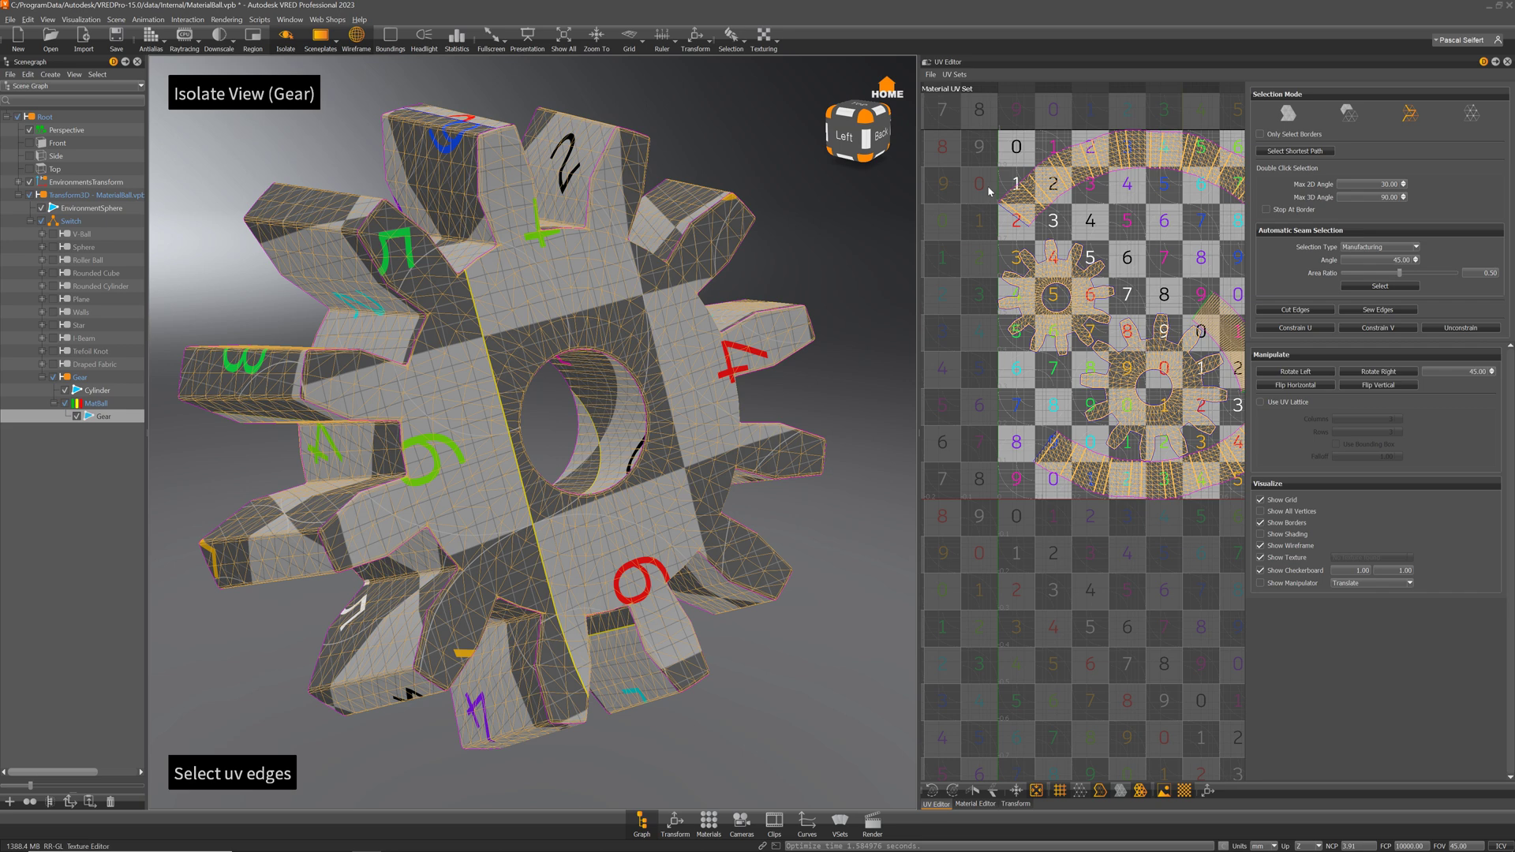
{"action": "left_click", "coordinate": [1013, 218]}
{"action": "left_click", "coordinate": [1389, 330]}
Step: Unfold and lay out the gear's UVs with the edge constraints applied
{"action": "scroll", "coordinate": [1110, 315], "scroll_direction": "down", "scroll_amount": 4}
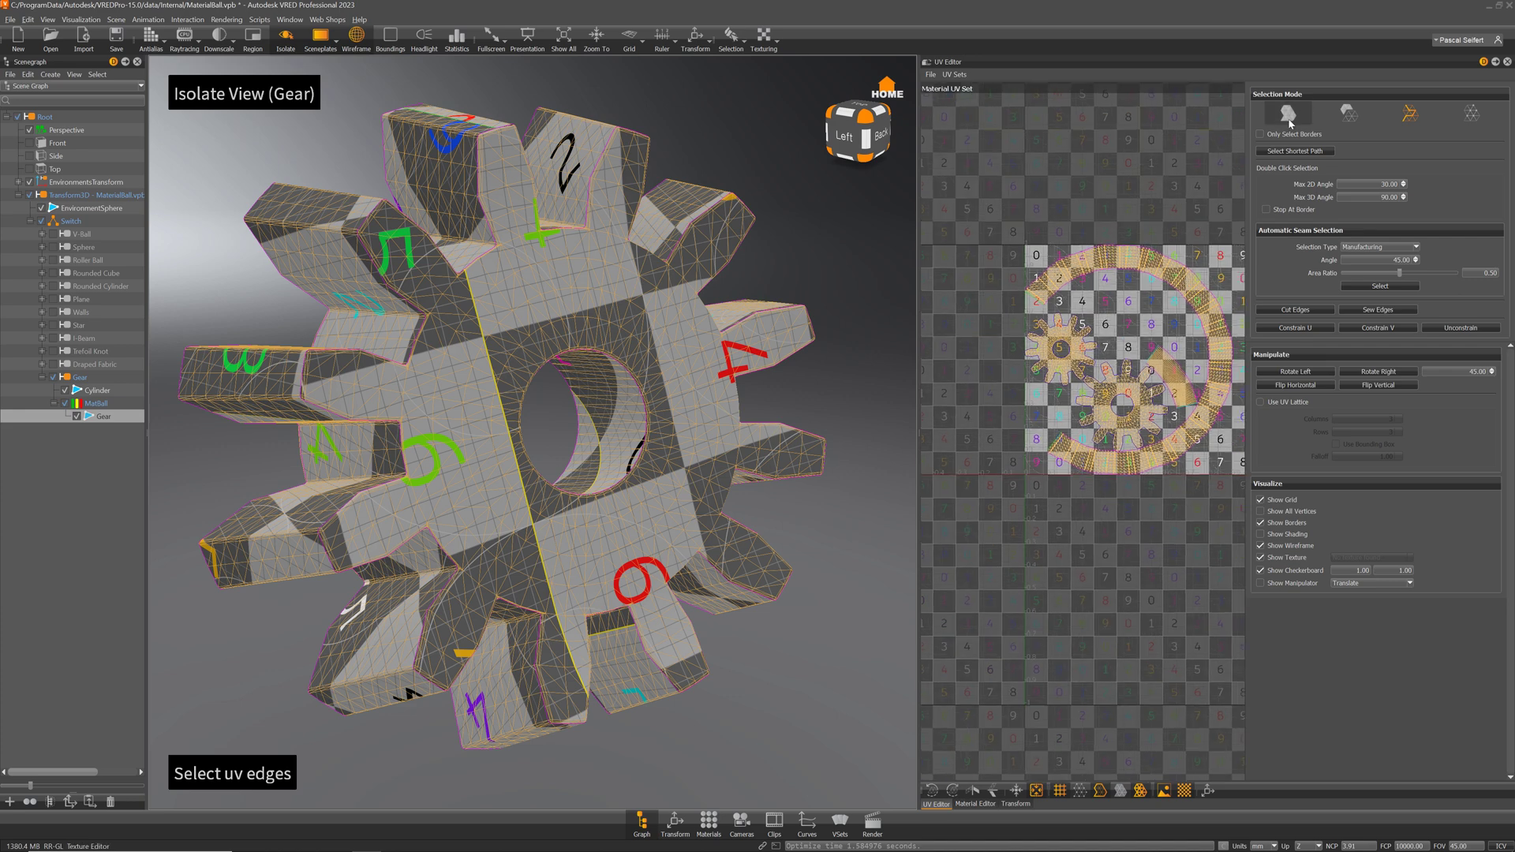
{"action": "left_click", "coordinate": [1288, 113]}
{"action": "left_click", "coordinate": [1311, 137]}
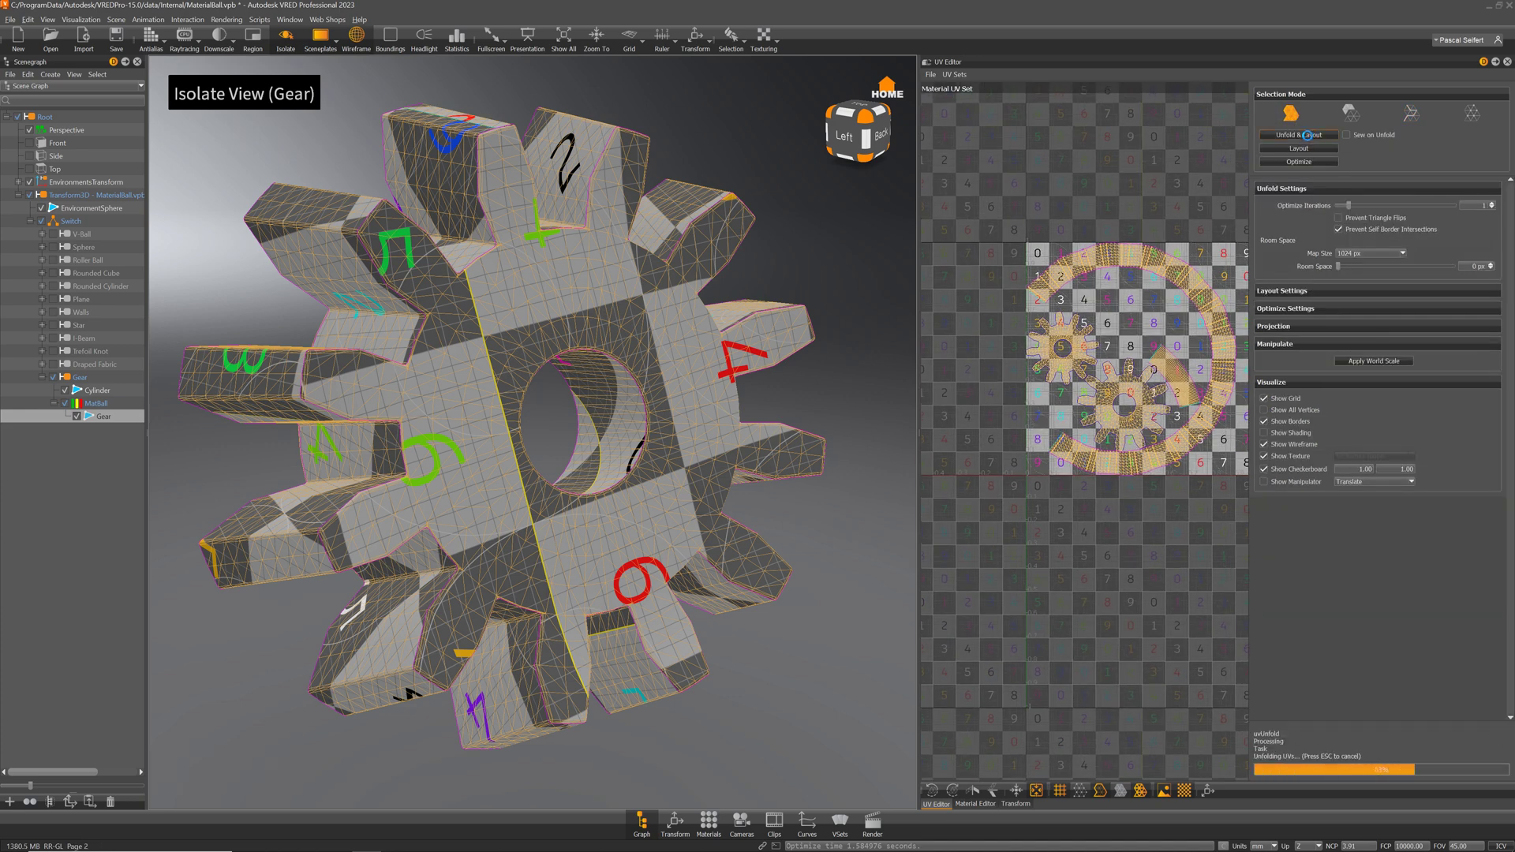
{"action": "middle_click_drag", "start_coordinate": [1153, 449], "coordinate": [1138, 413]}
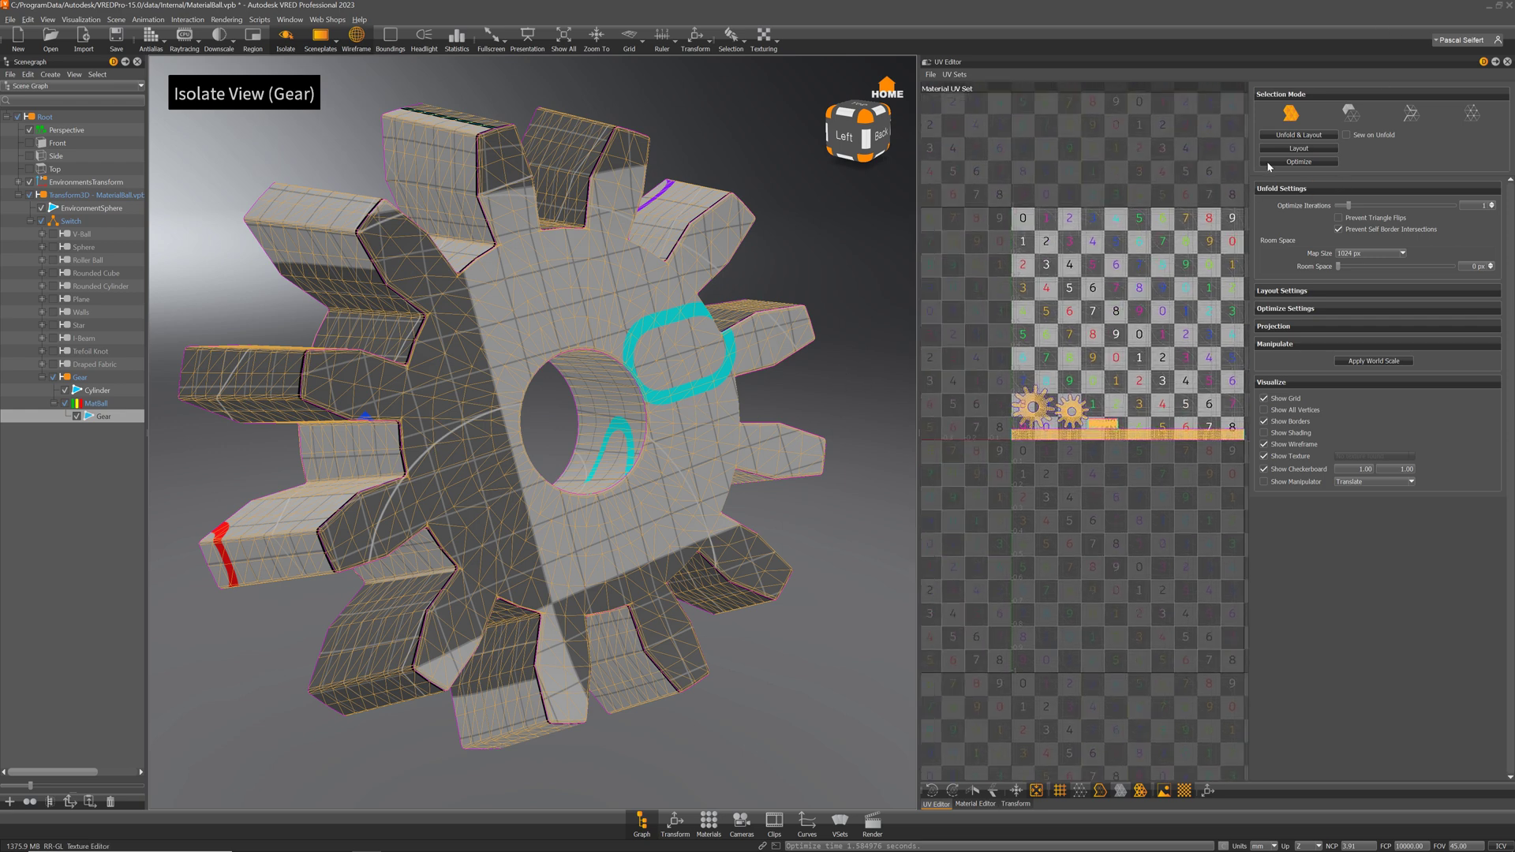
Step: Move one gear-face UV island over the other in island mode so that their centre holes coincide
{"action": "left_click", "coordinate": [1351, 113]}
{"action": "scroll", "coordinate": [1111, 457], "scroll_direction": "up", "scroll_amount": 3}
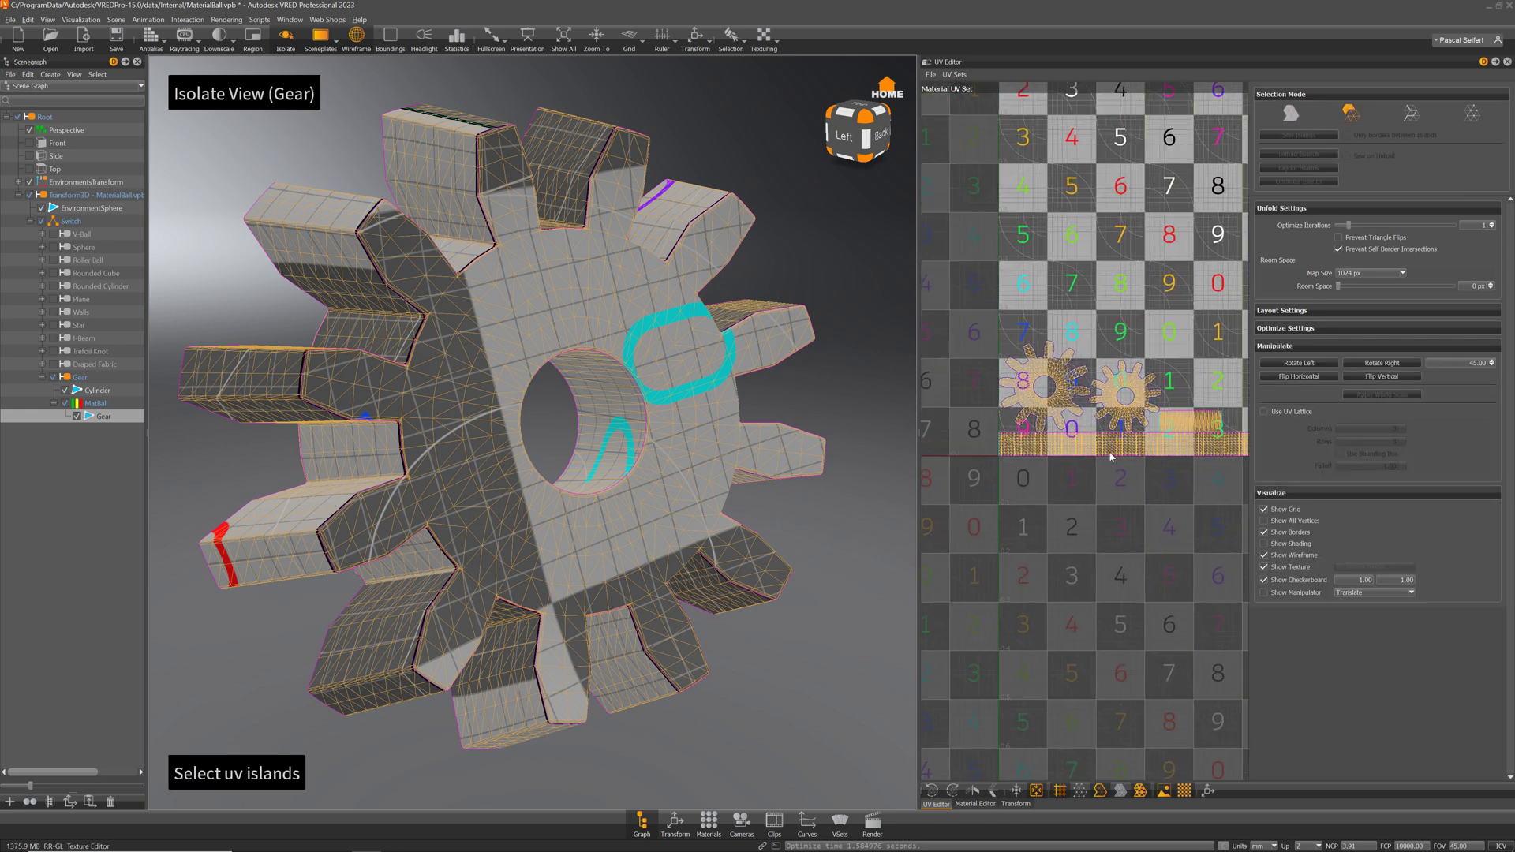
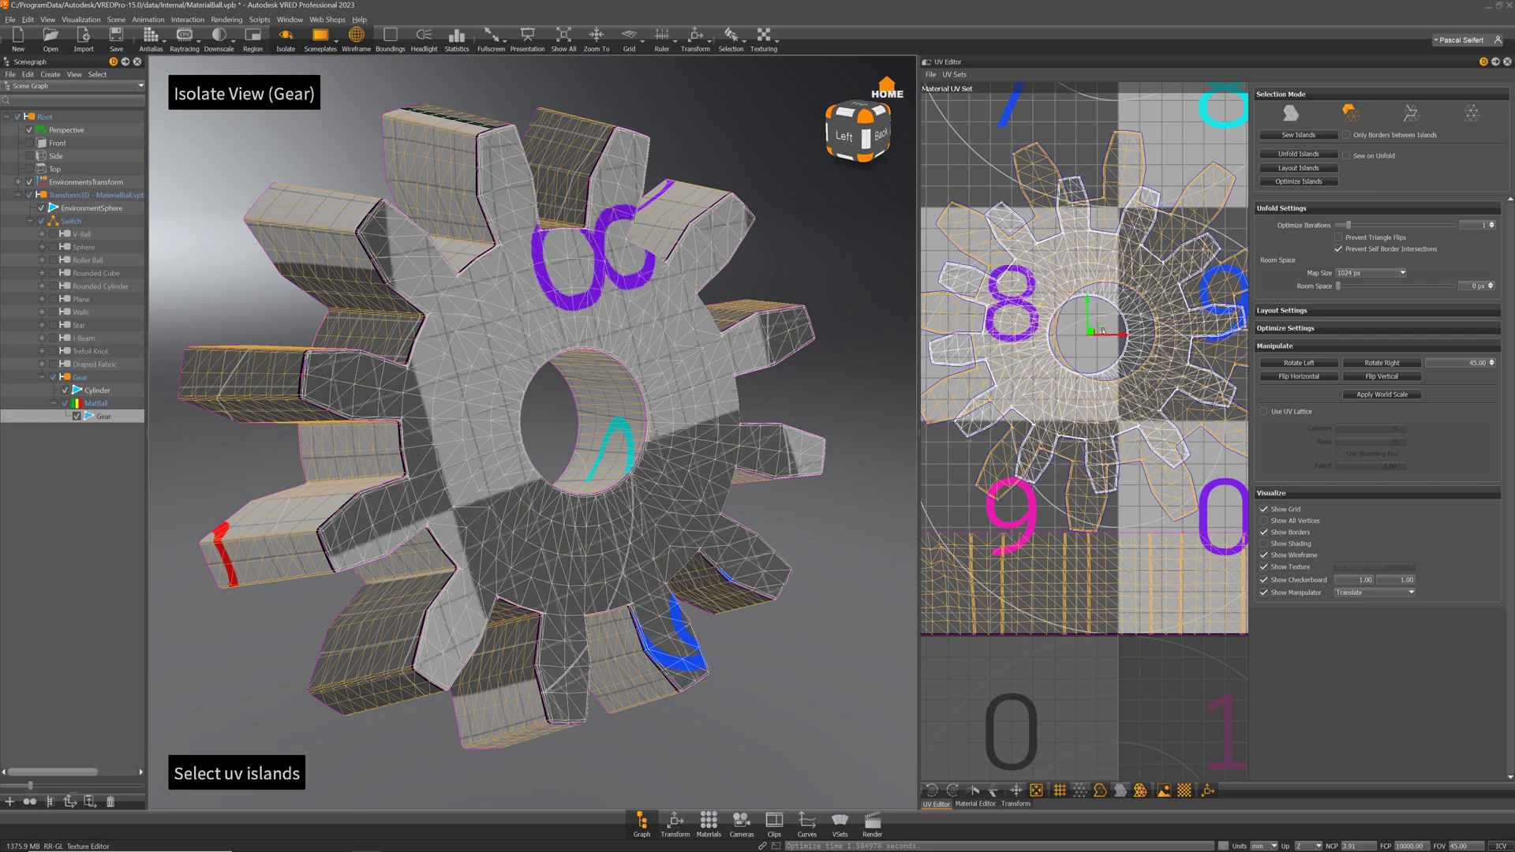
{"action": "scroll", "coordinate": [1124, 366], "scroll_direction": "down", "scroll_amount": 10}
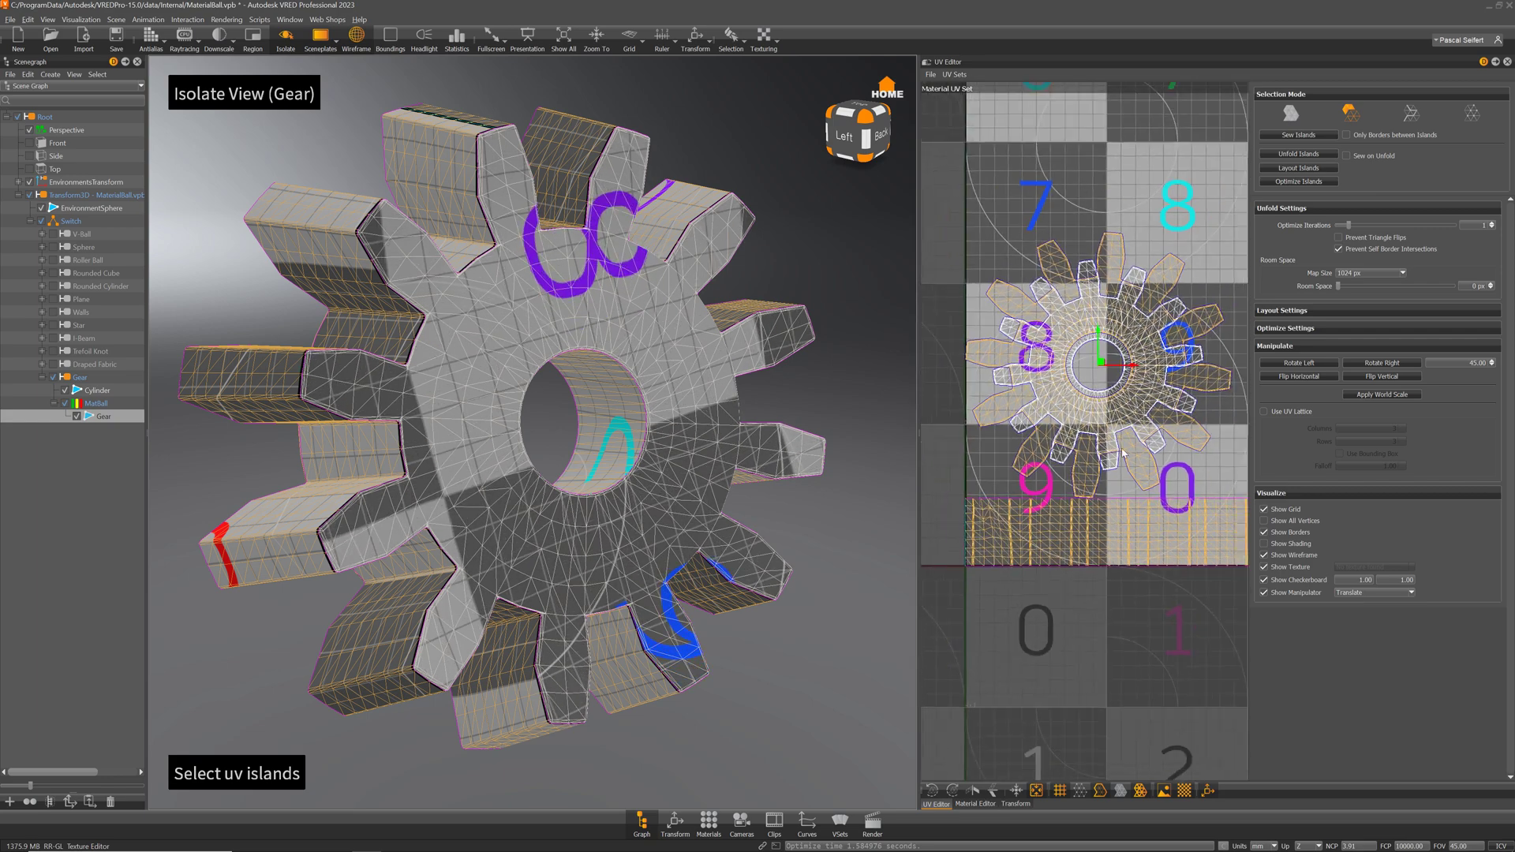
{"action": "scroll", "coordinate": [1097, 326], "scroll_direction": "down", "scroll_amount": 5}
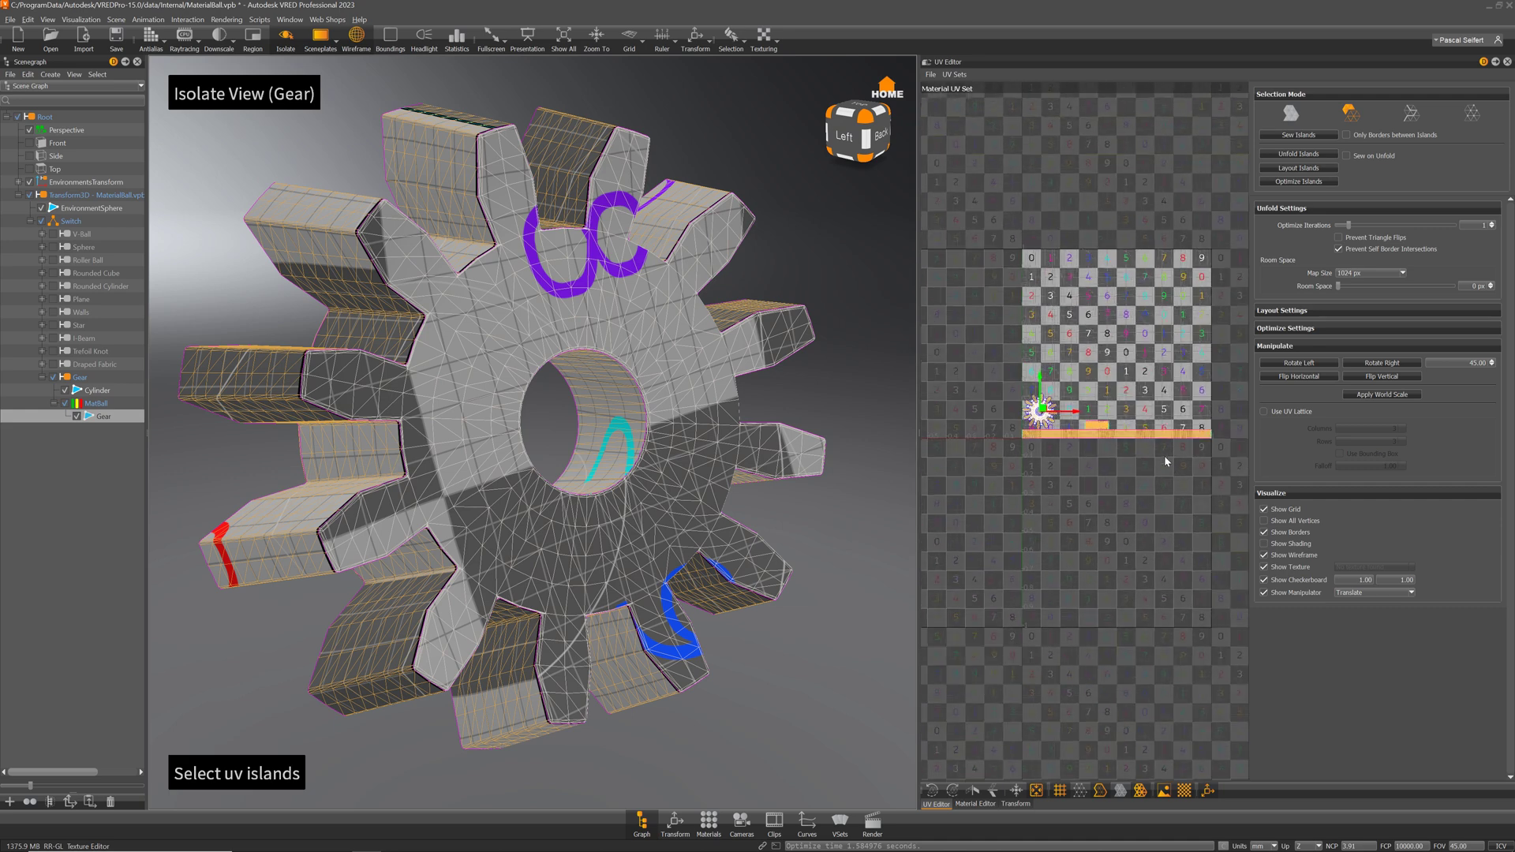
Step: Select all UV islands and scale them up uniformly until the checkerboard squares appear much smaller on the gear
{"action": "left_click", "coordinate": [954, 320]}
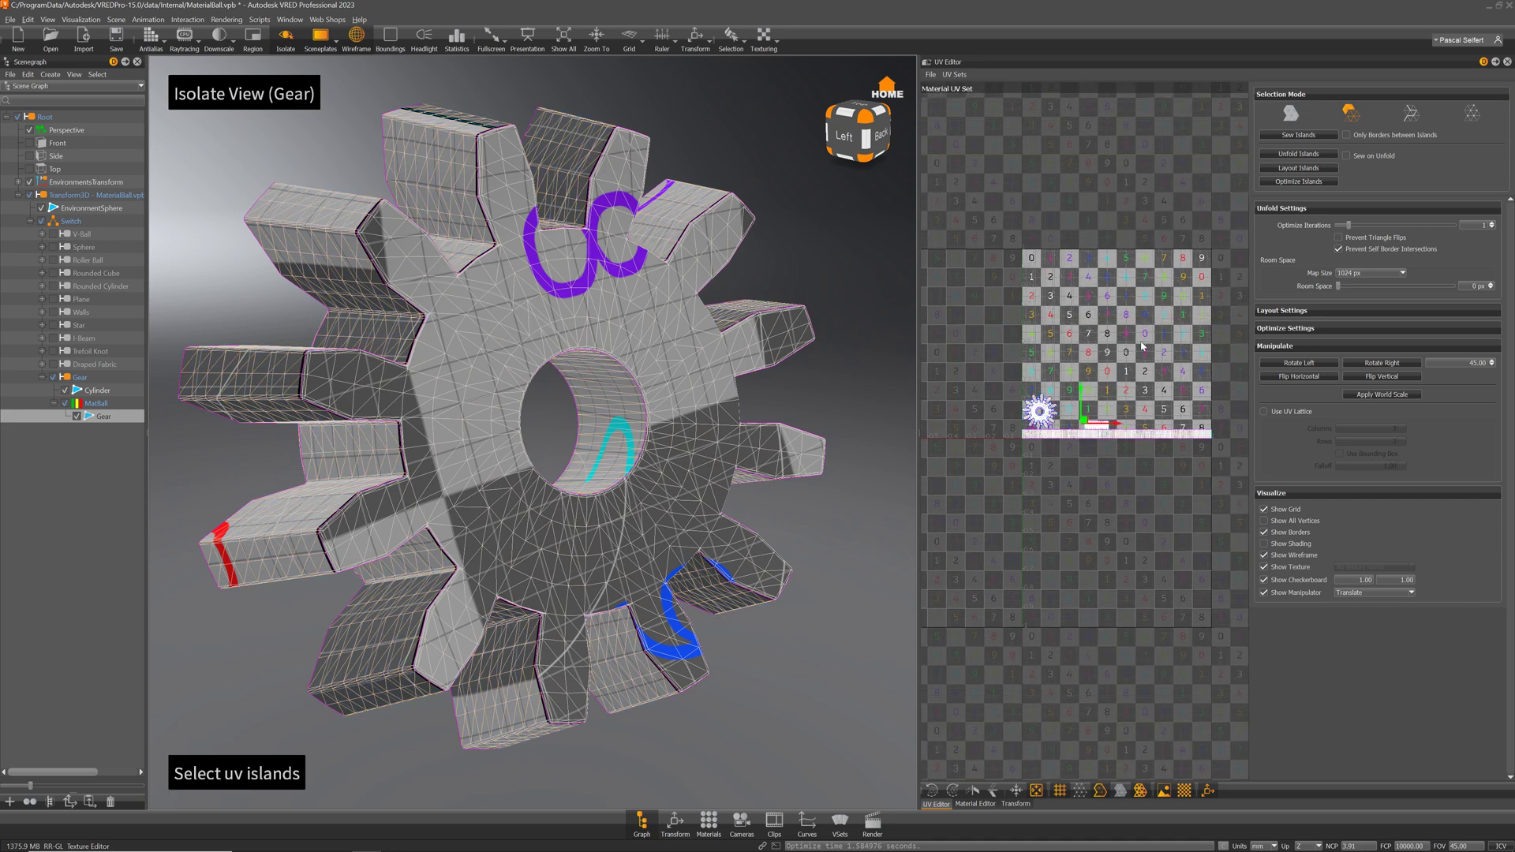
{"action": "middle_click_drag", "start_coordinate": [1142, 346], "coordinate": [1141, 350]}
{"action": "key", "text": "q"}
{"action": "key", "text": "e"}
{"action": "key", "text": "r"}
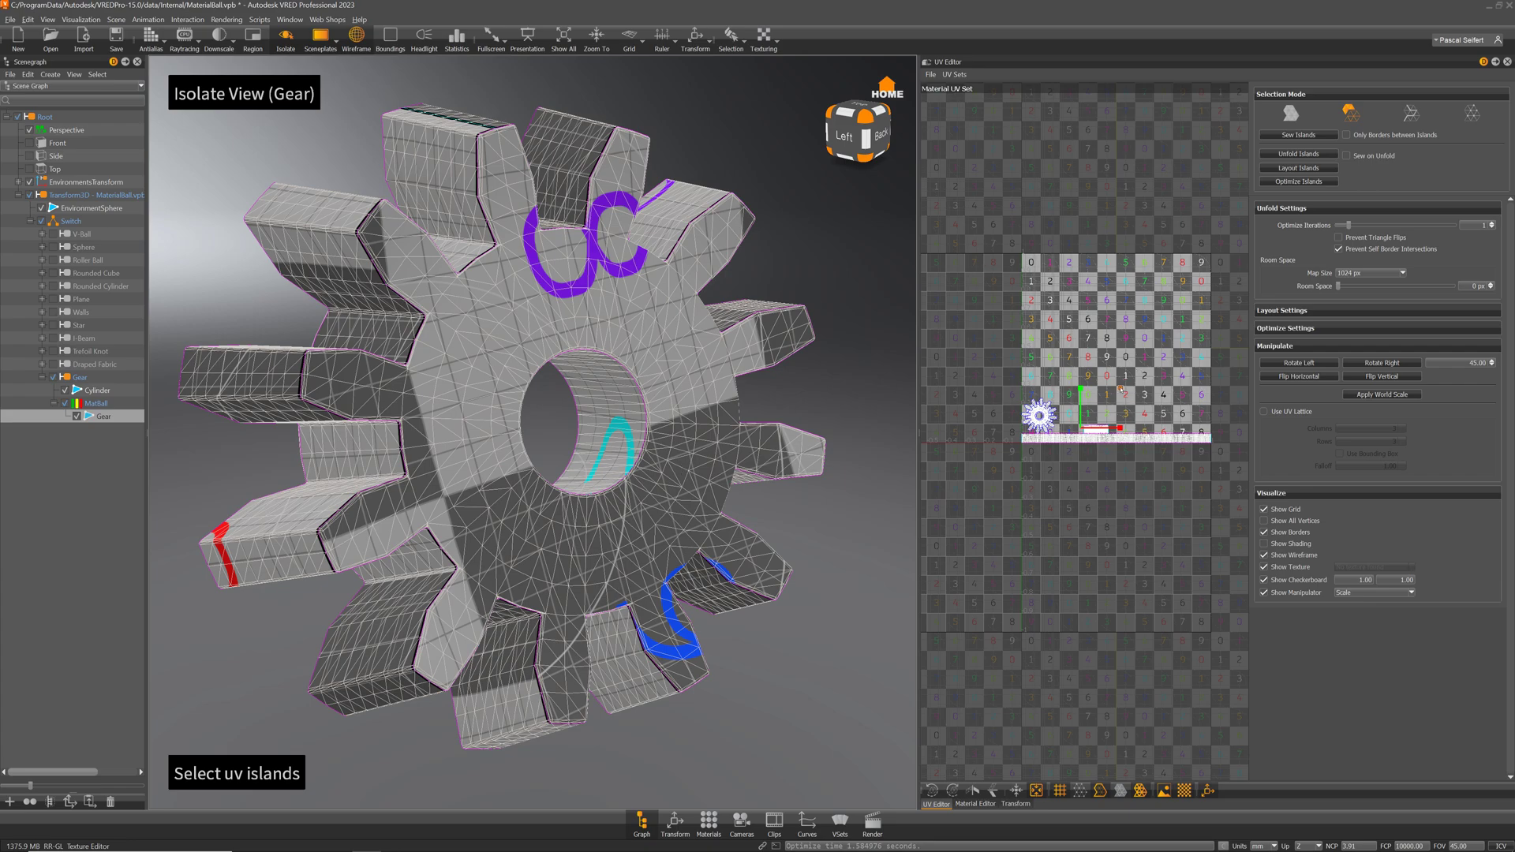
{"action": "left_click_drag", "start_coordinate": [1121, 390], "coordinate": [1150, 362]}
{"action": "scroll", "coordinate": [1139, 380], "scroll_direction": "down", "scroll_amount": 5}
{"action": "right_click_drag", "start_coordinate": [1100, 525], "coordinate": [1065, 493], "text": "alt"}
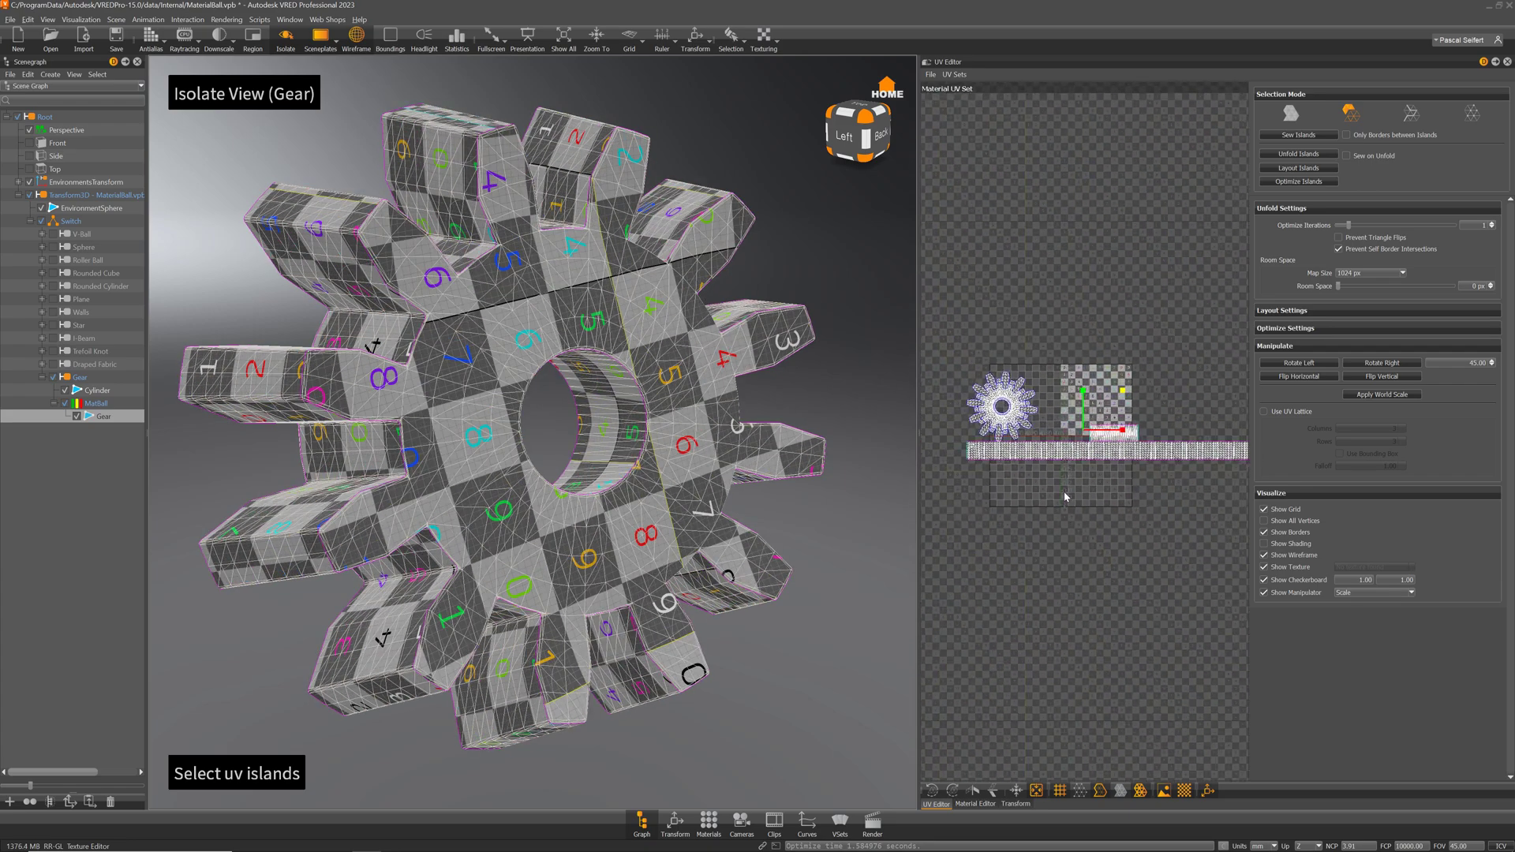
Step: Move all UV islands so that the overlapping gear faces are centred in the main UV tile
{"action": "middle_click_drag", "start_coordinate": [1134, 410], "coordinate": [1109, 440], "text": "alt"}
{"action": "key", "text": "w"}
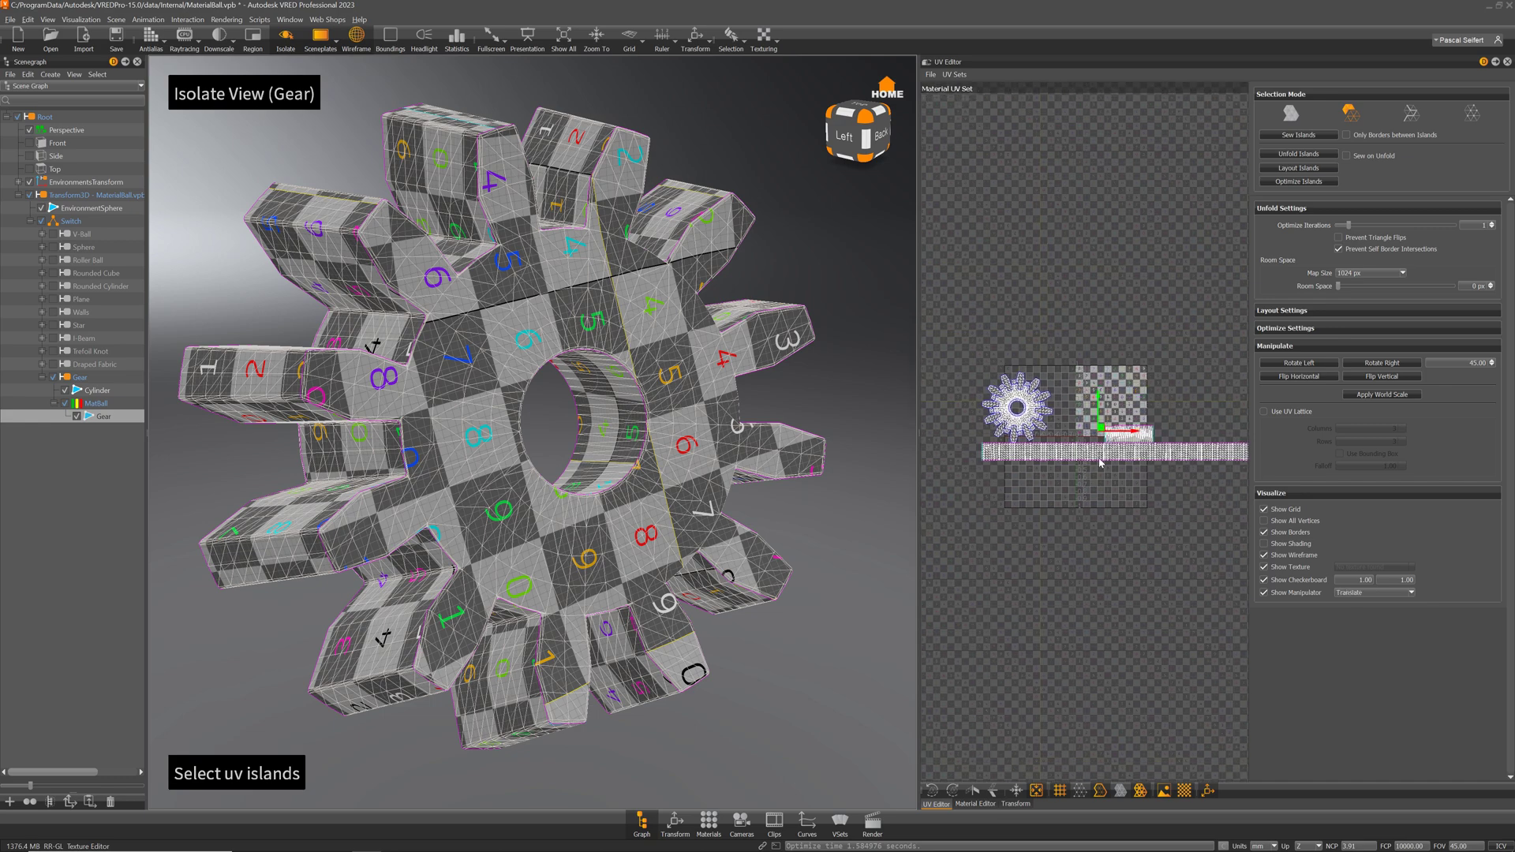
{"action": "left_click_drag", "start_coordinate": [1143, 431], "coordinate": [1237, 431]}
{"action": "mouse_move", "coordinate": [1151, 510]}
{"action": "middle_mouse_down", "text": "alt"}
{"action": "mouse_move", "coordinate": [1118, 514]}
{"action": "mouse_move", "coordinate": [1144, 490]}
{"action": "middle_mouse_up", "text": "alt"}
{"action": "scroll", "coordinate": [1137, 480], "scroll_direction": "up", "scroll_amount": 2}
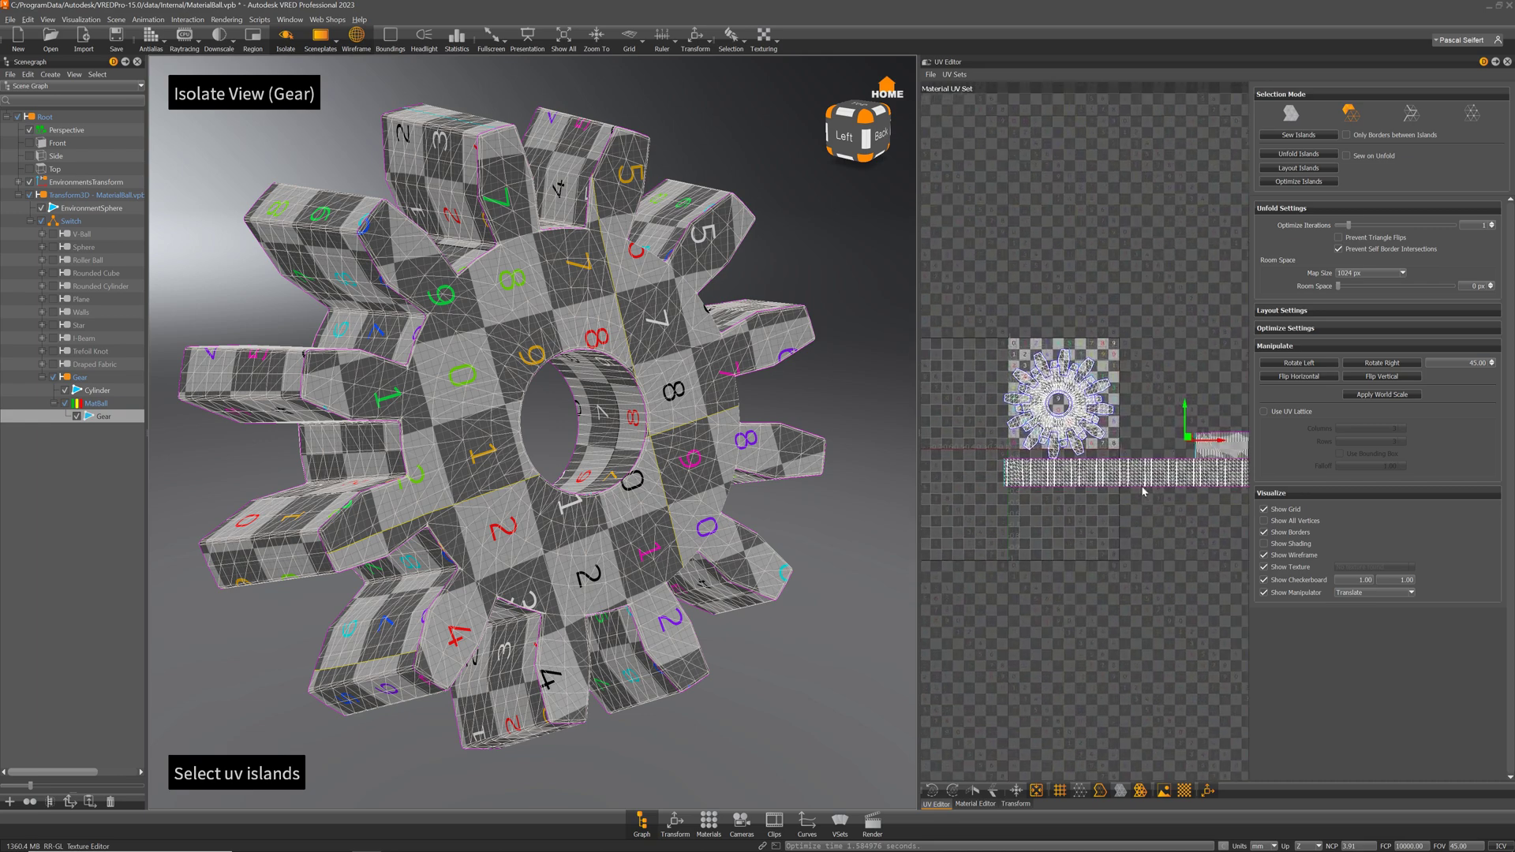
{"action": "left_click_drag", "start_coordinate": [1223, 441], "coordinate": [1191, 400]}
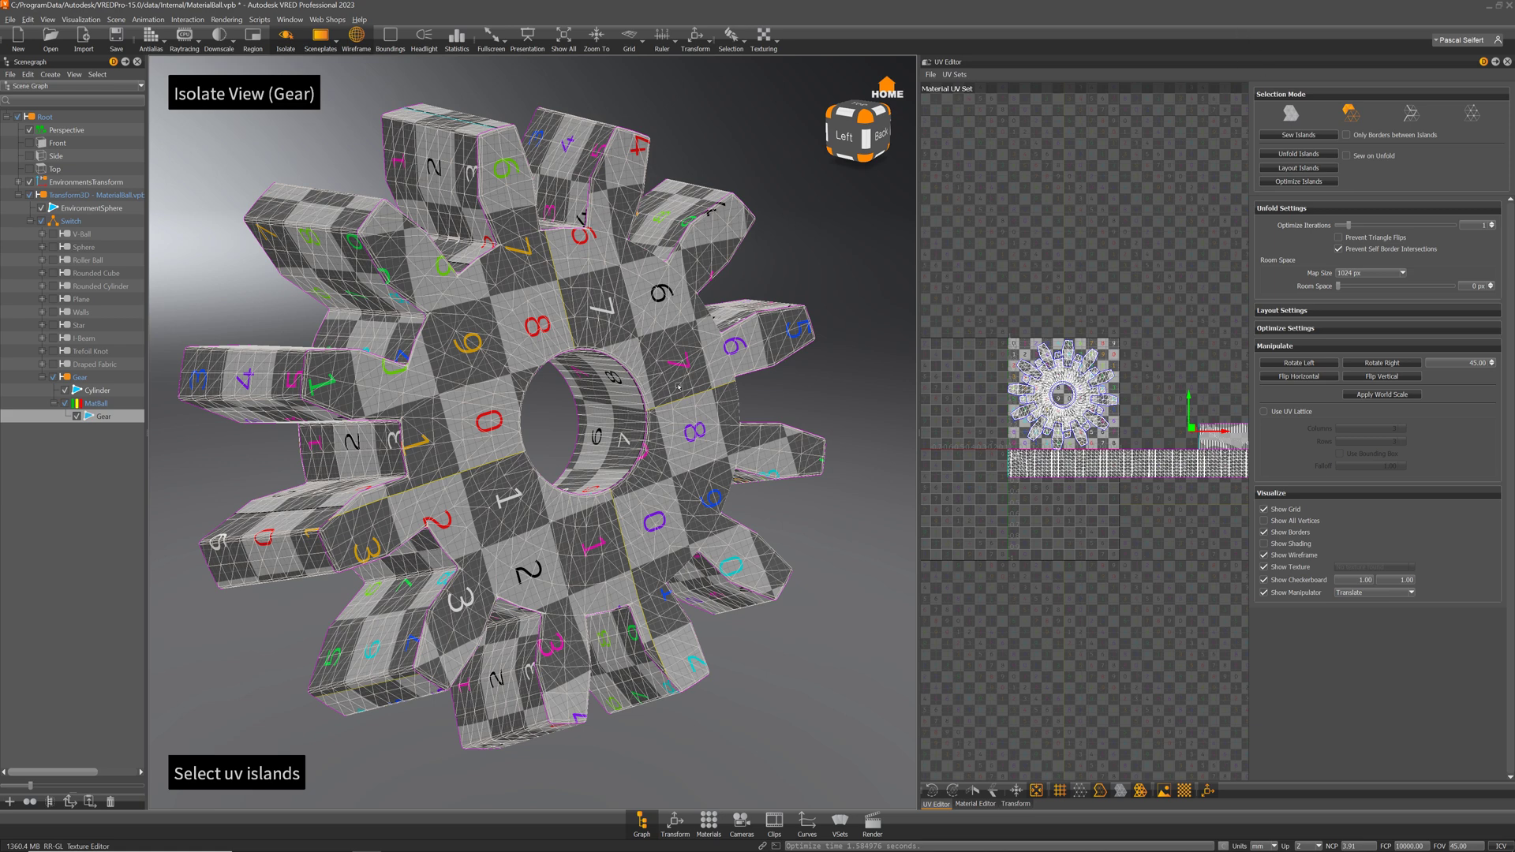
Step: Rotate the front gear-face UV island until its checkerboard rows run straight across the gear
{"action": "key", "text": "ctrl+a"}
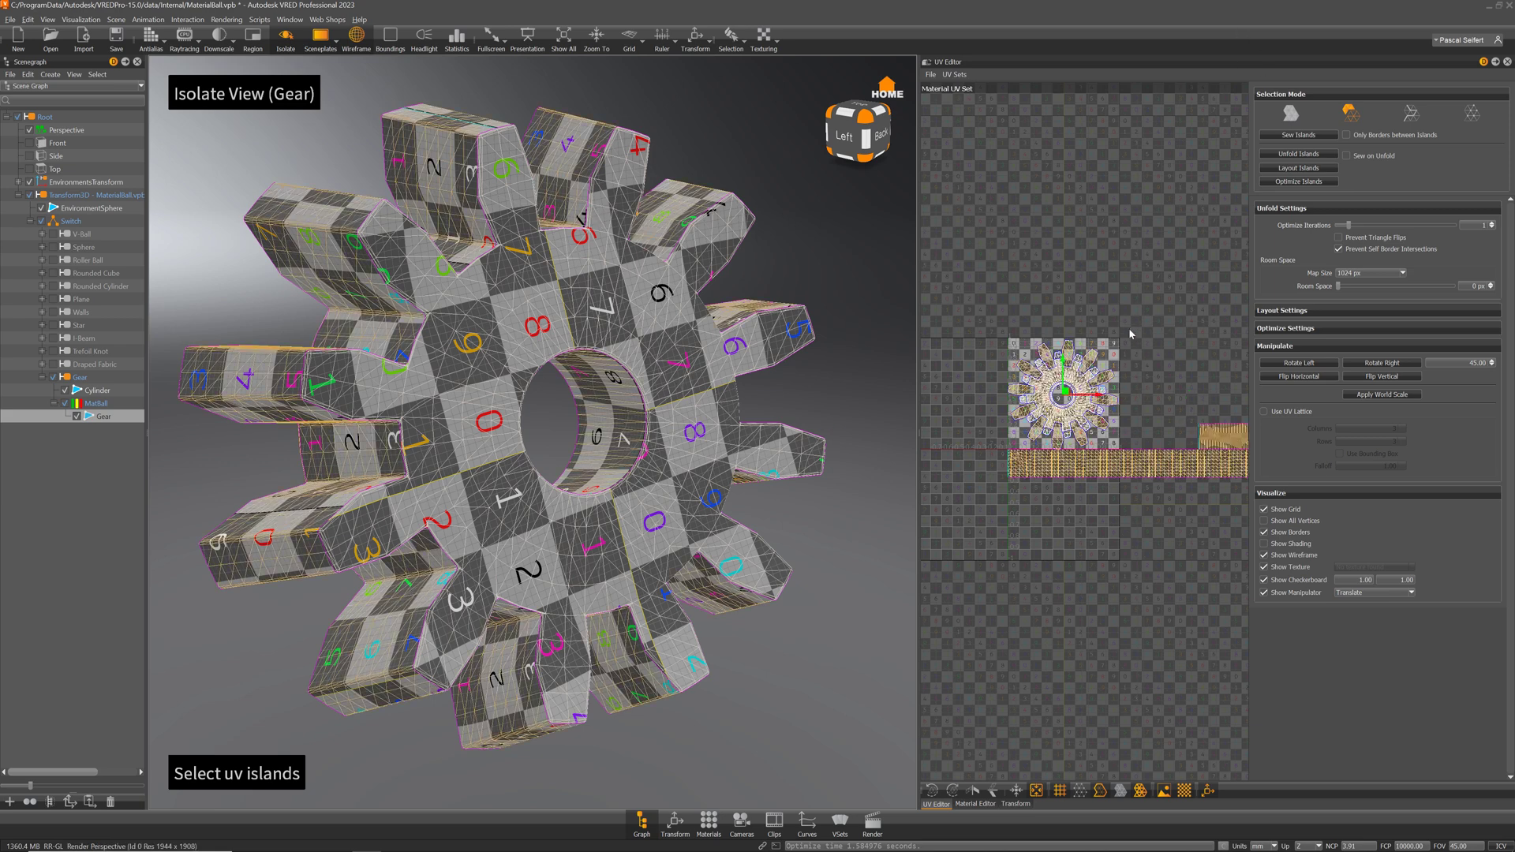
{"action": "key", "text": "e"}
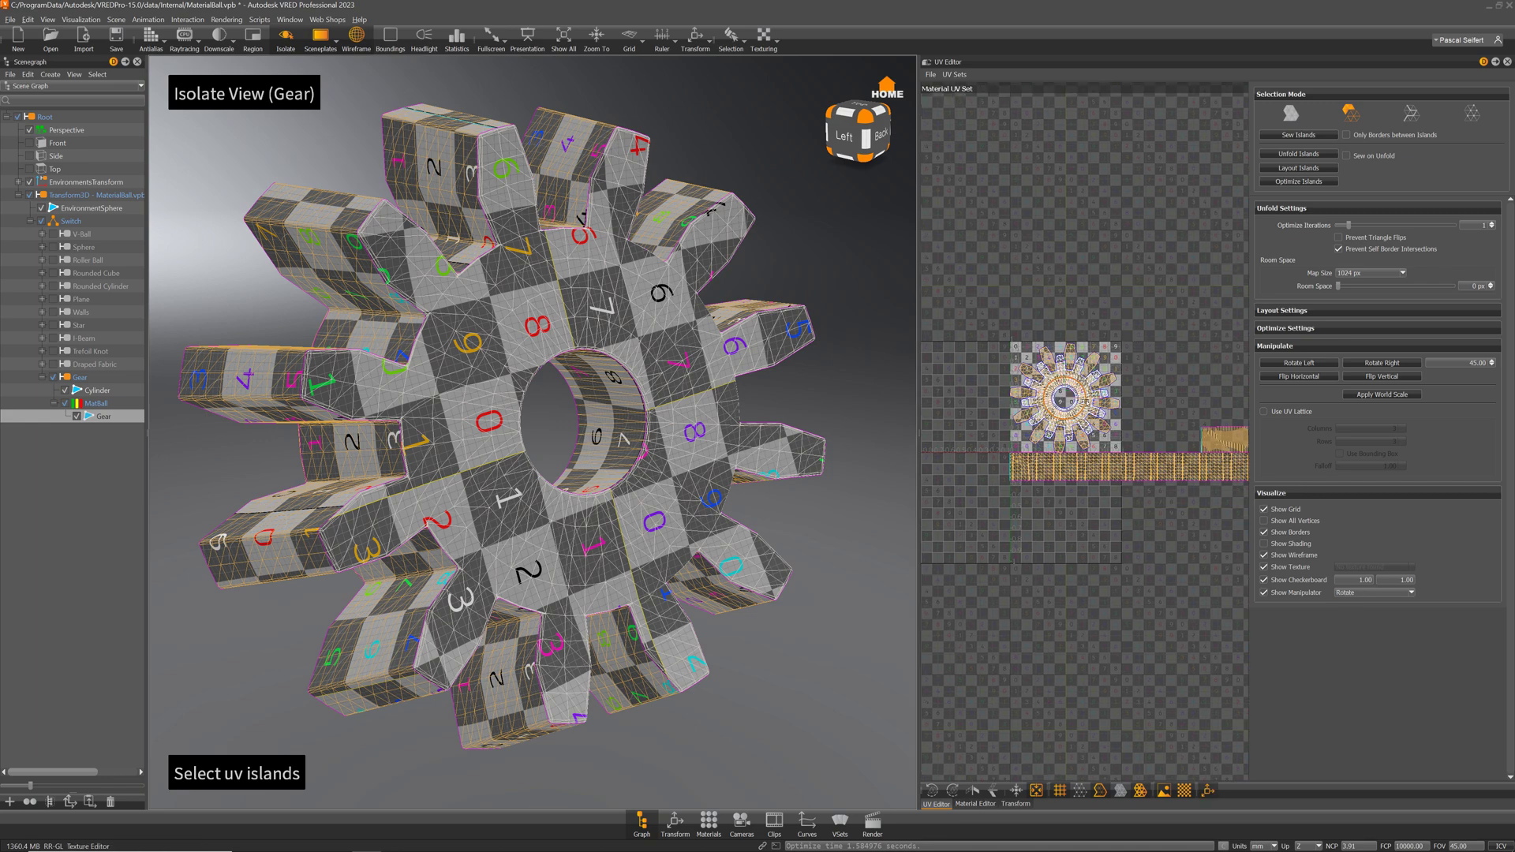
{"action": "left_click_drag", "start_coordinate": [1084, 403], "coordinate": [1066, 446]}
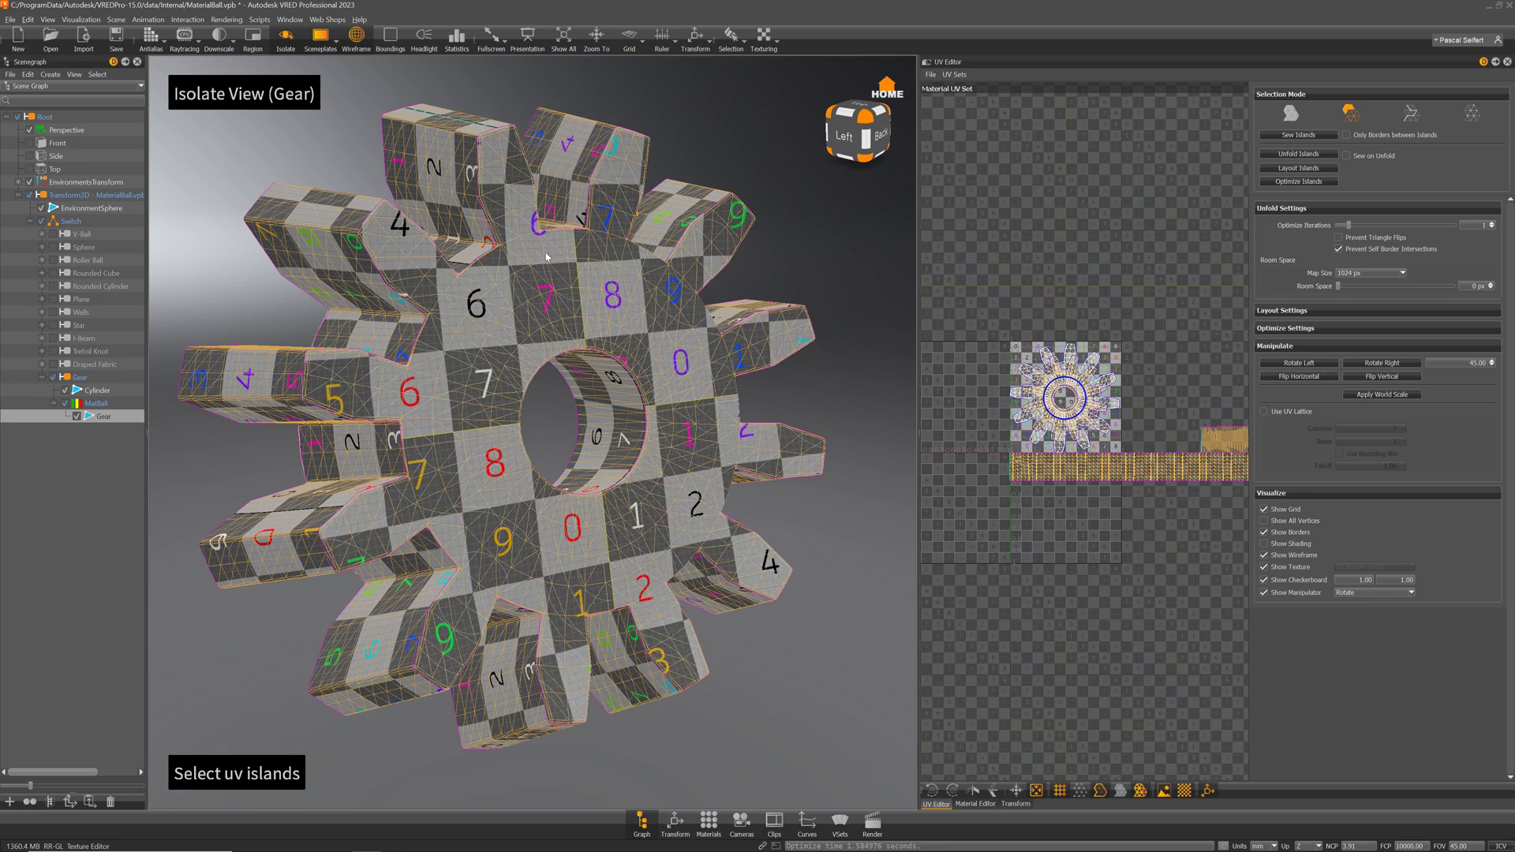
Step: Rotate the UV island of the gear's opposite face until its checkerboard is straight, and return to the home view
{"action": "left_click_drag", "start_coordinate": [548, 257], "coordinate": [712, 399]}
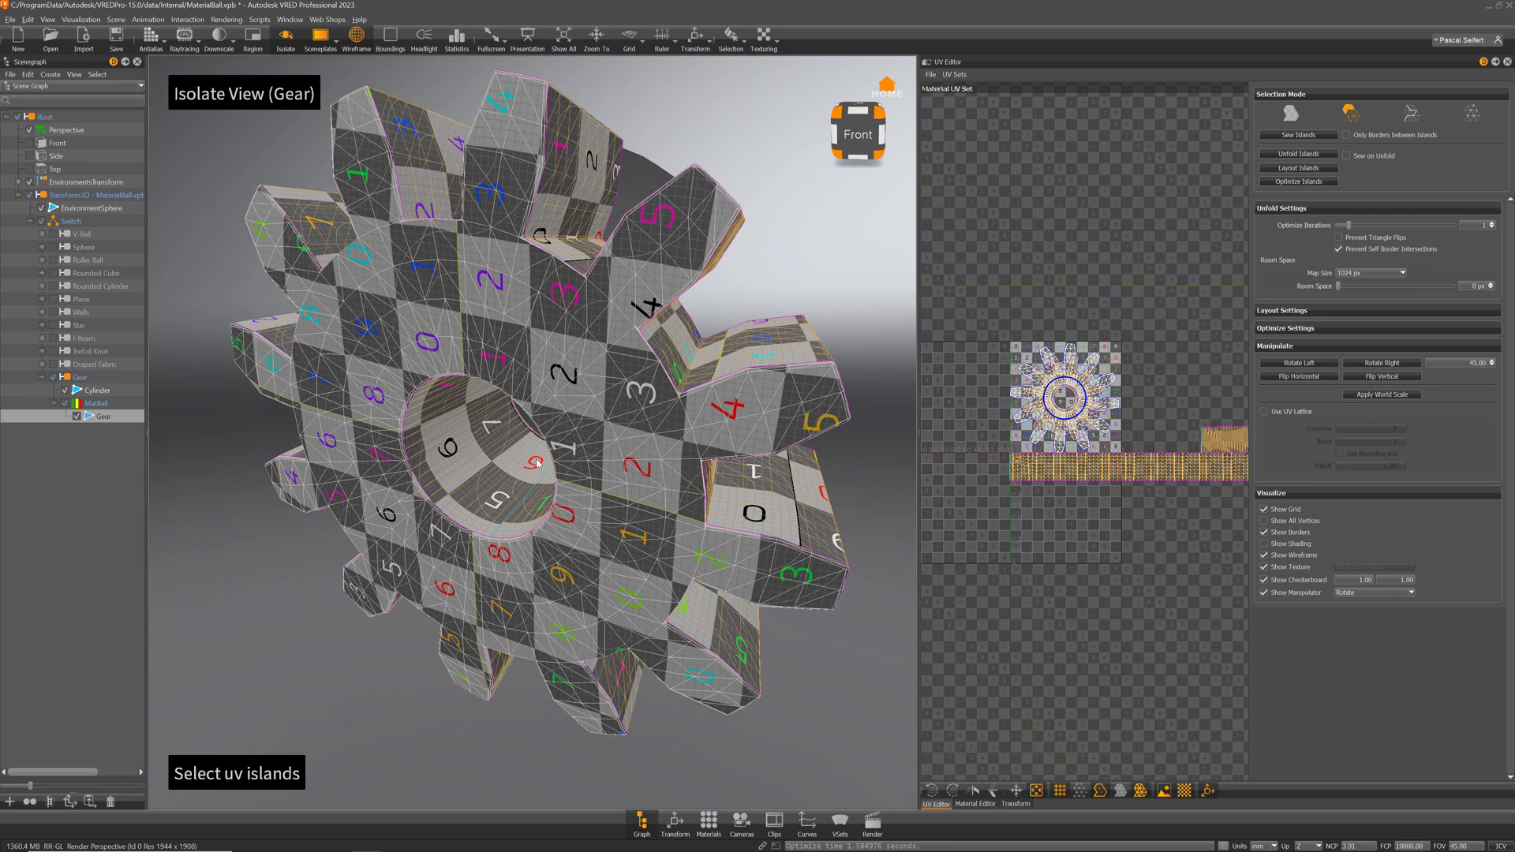
{"action": "left_click_drag", "start_coordinate": [538, 464], "coordinate": [647, 442]}
{"action": "scroll", "coordinate": [1077, 338], "scroll_direction": "up", "scroll_amount": 5}
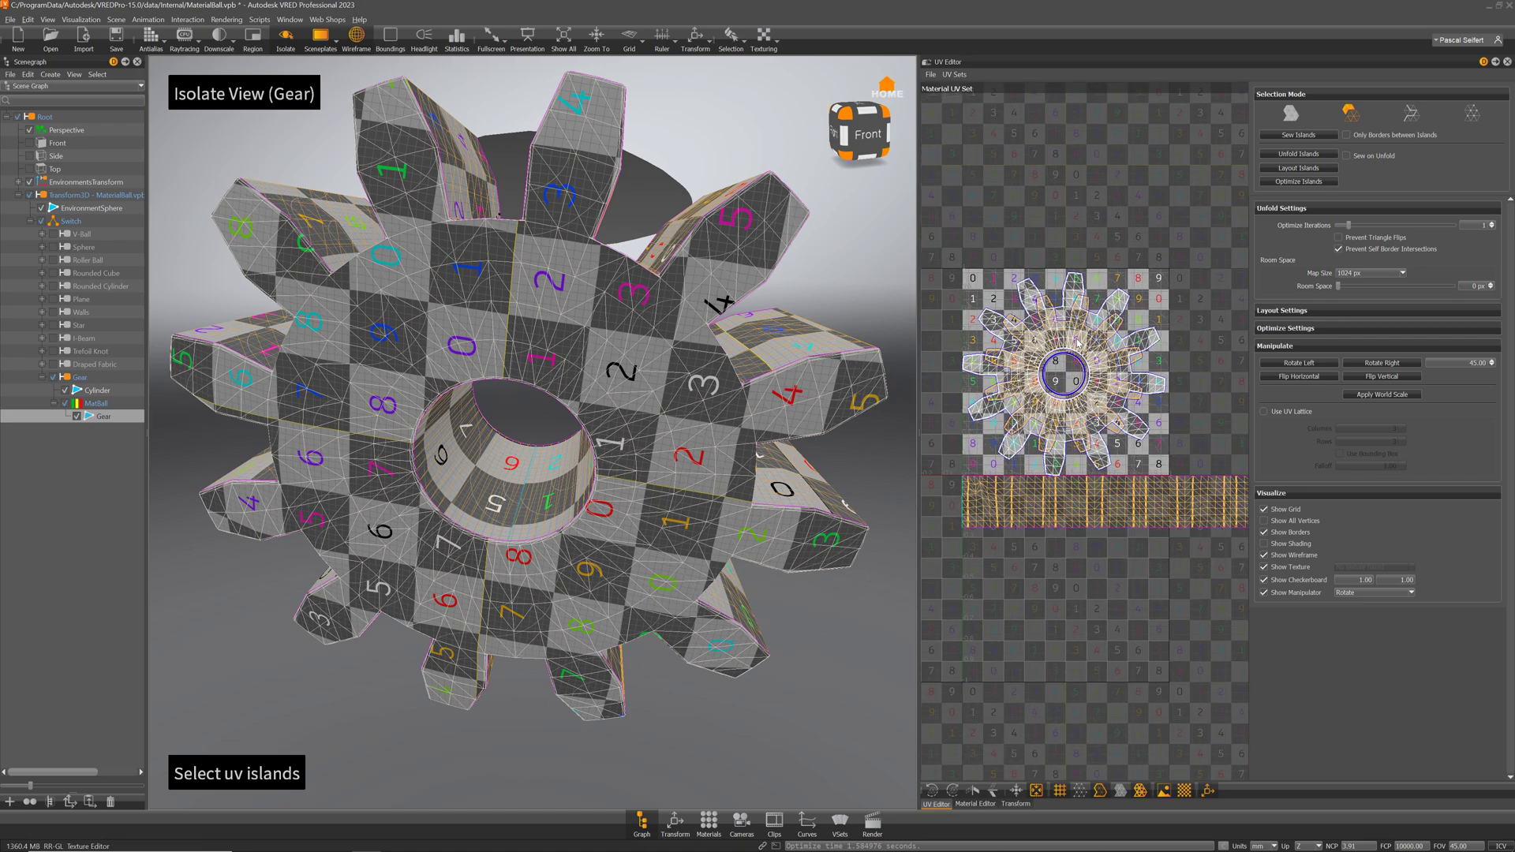
{"action": "left_click_drag", "start_coordinate": [1082, 363], "coordinate": [1050, 311]}
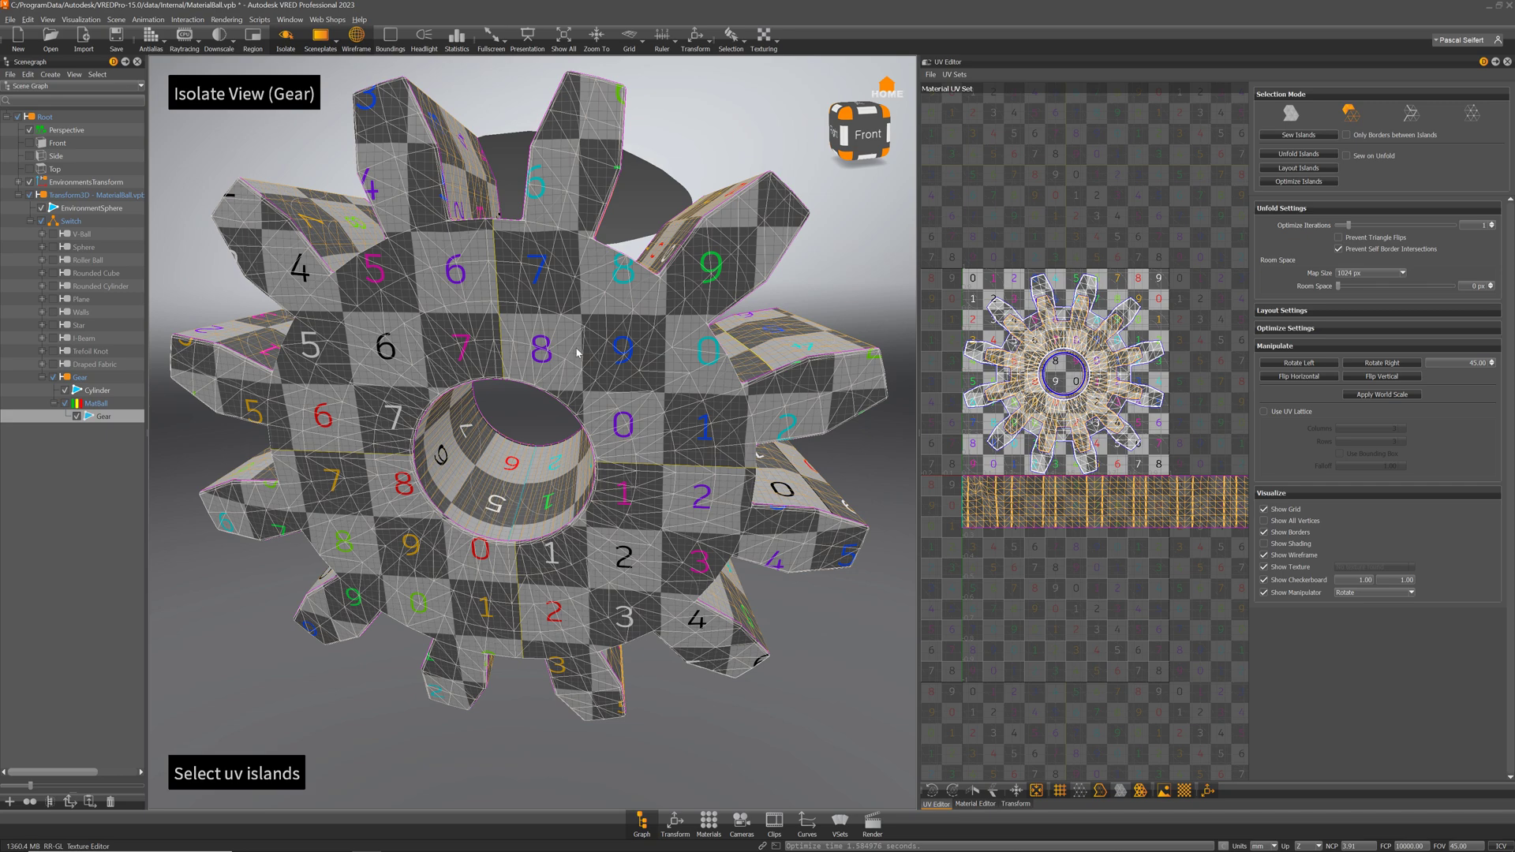
{"action": "left_click", "coordinate": [889, 85]}
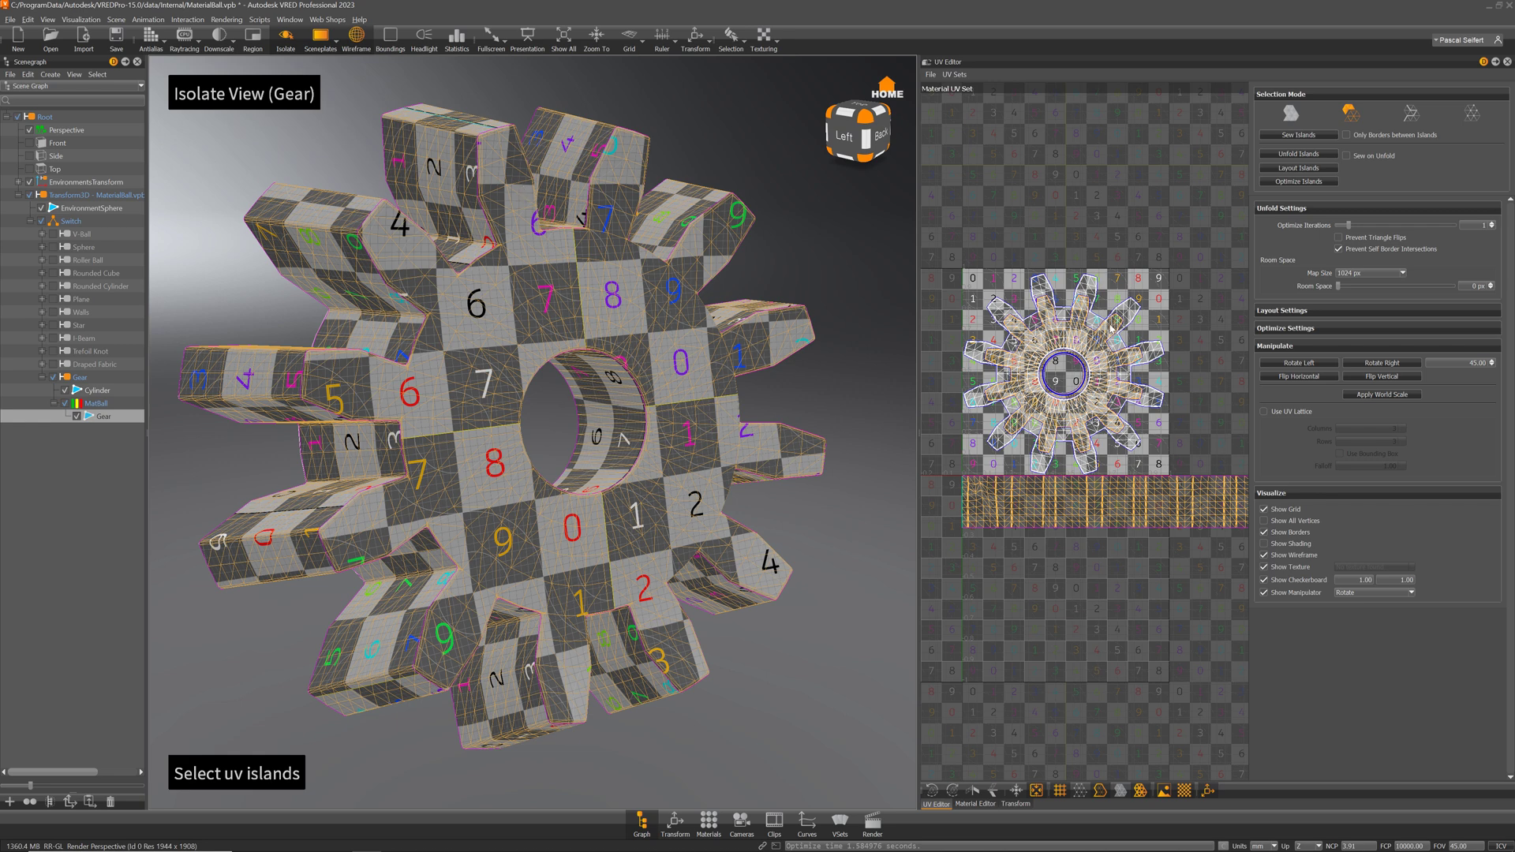
Step: Select all UV islands and scale them up slightly so that the checkerboard squares appear smaller on the gear
{"action": "scroll", "coordinate": [1139, 487], "scroll_direction": "down", "scroll_amount": 3}
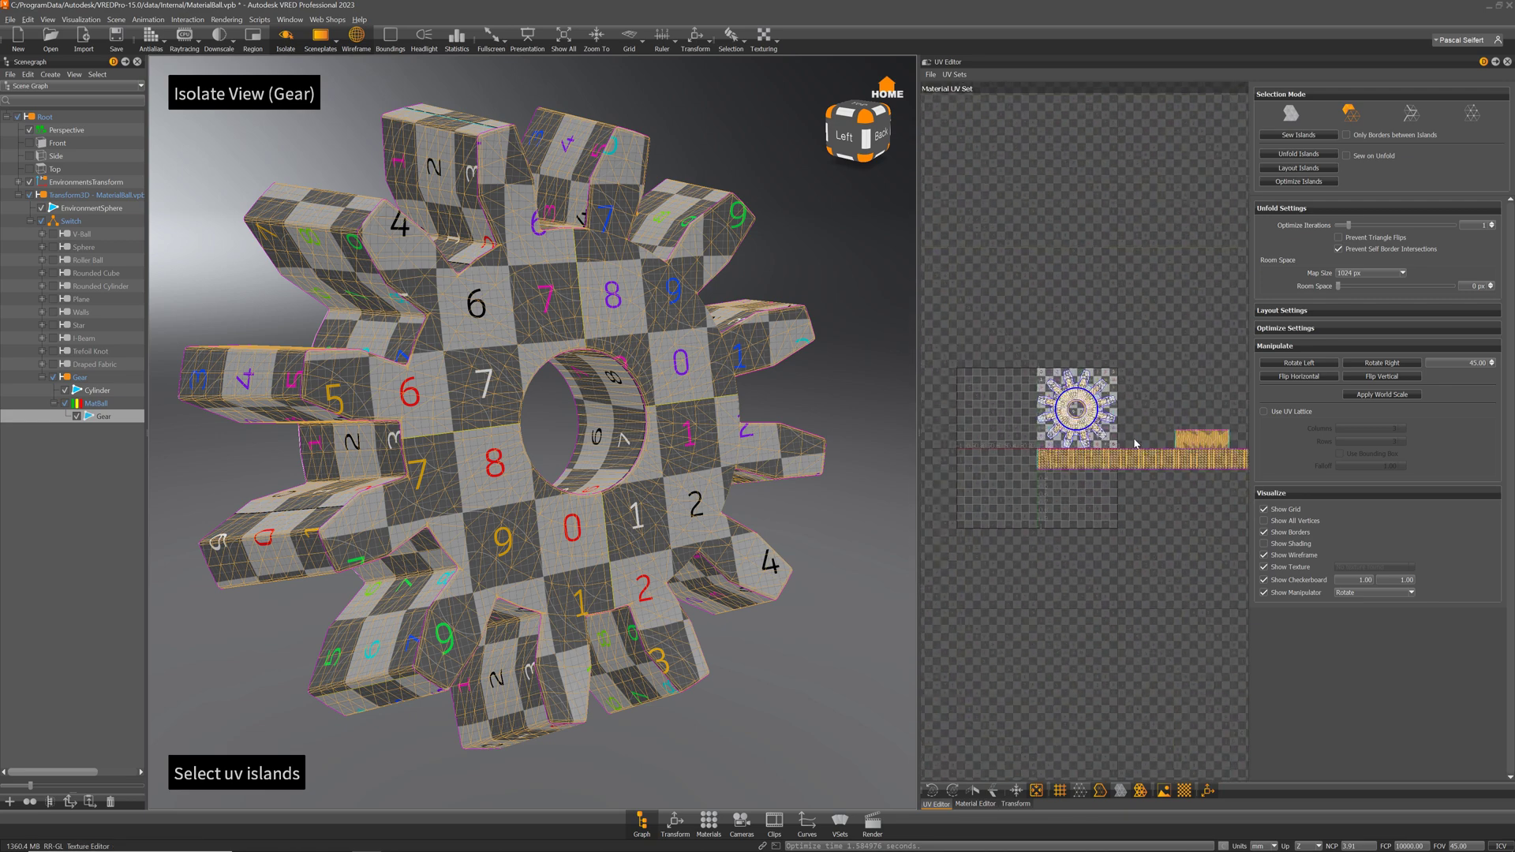
{"action": "left_click_drag", "start_coordinate": [1190, 504], "coordinate": [1018, 321]}
{"action": "middle_click_drag", "start_coordinate": [1159, 261], "coordinate": [1153, 266]}
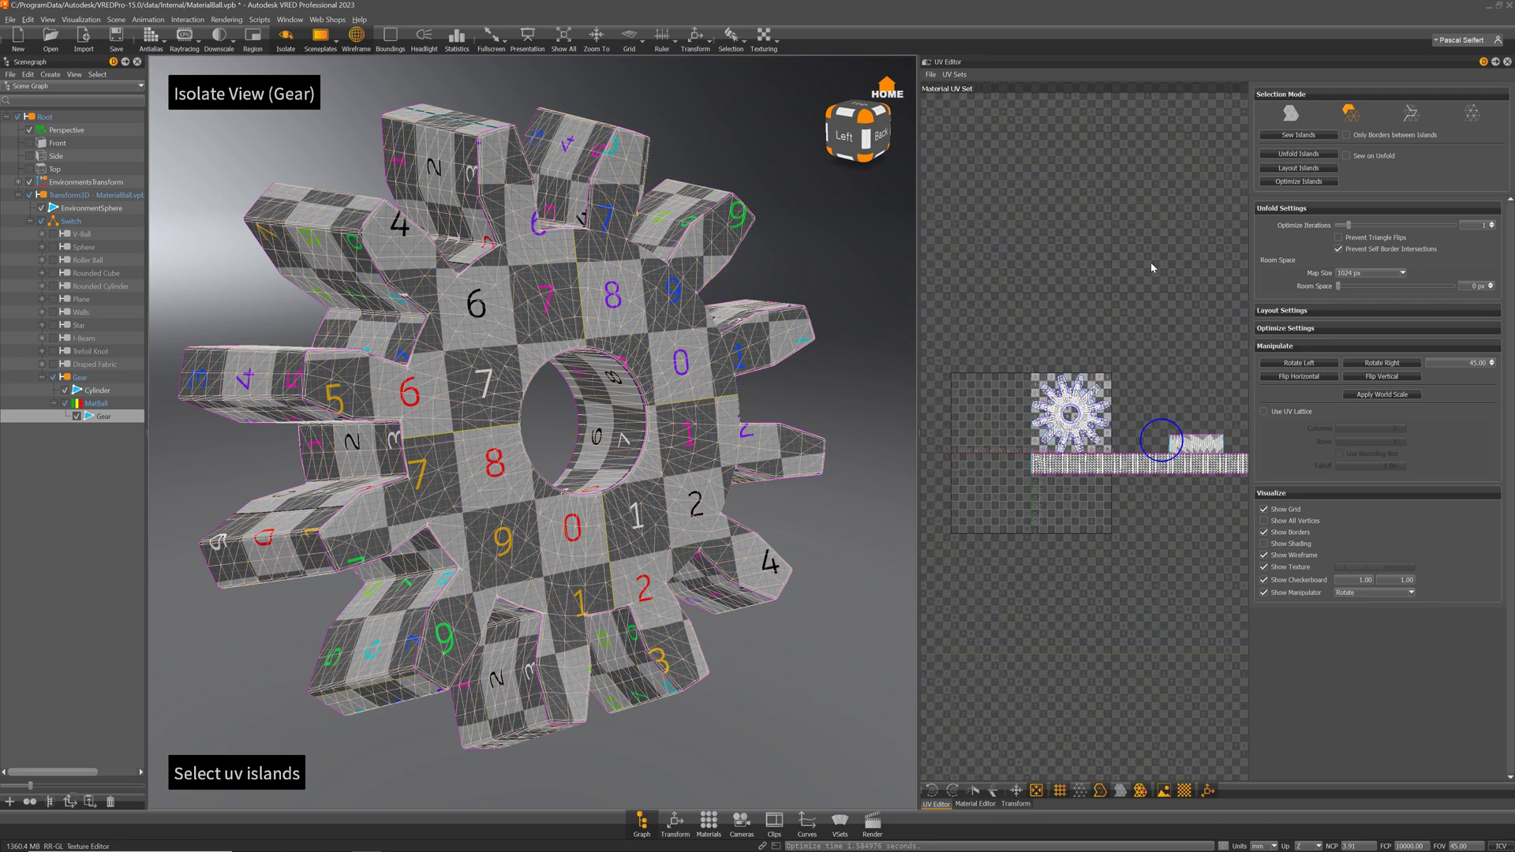
{"action": "key", "text": "w"}
{"action": "key", "text": "e"}
{"action": "key", "text": "r"}
{"action": "left_click_drag", "start_coordinate": [1201, 402], "coordinate": [1105, 361]}
Step: Move all UV islands slightly to place the overlapping gear faces near the centre of the main UV tile
{"action": "scroll", "coordinate": [1105, 363], "scroll_direction": "up", "scroll_amount": 4}
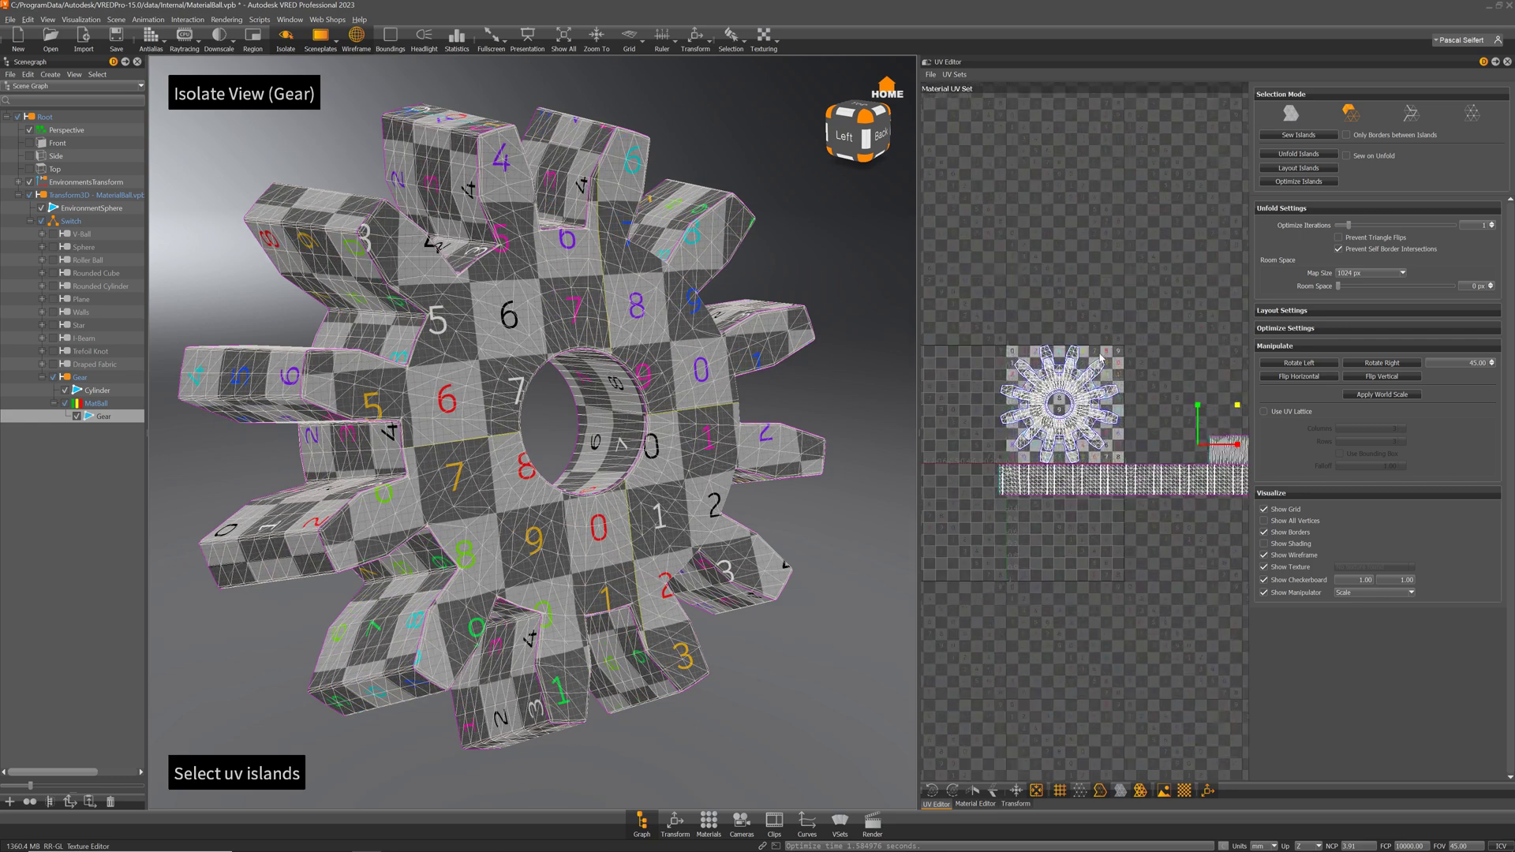
{"action": "middle_click_drag", "start_coordinate": [1102, 415], "coordinate": [1100, 420]}
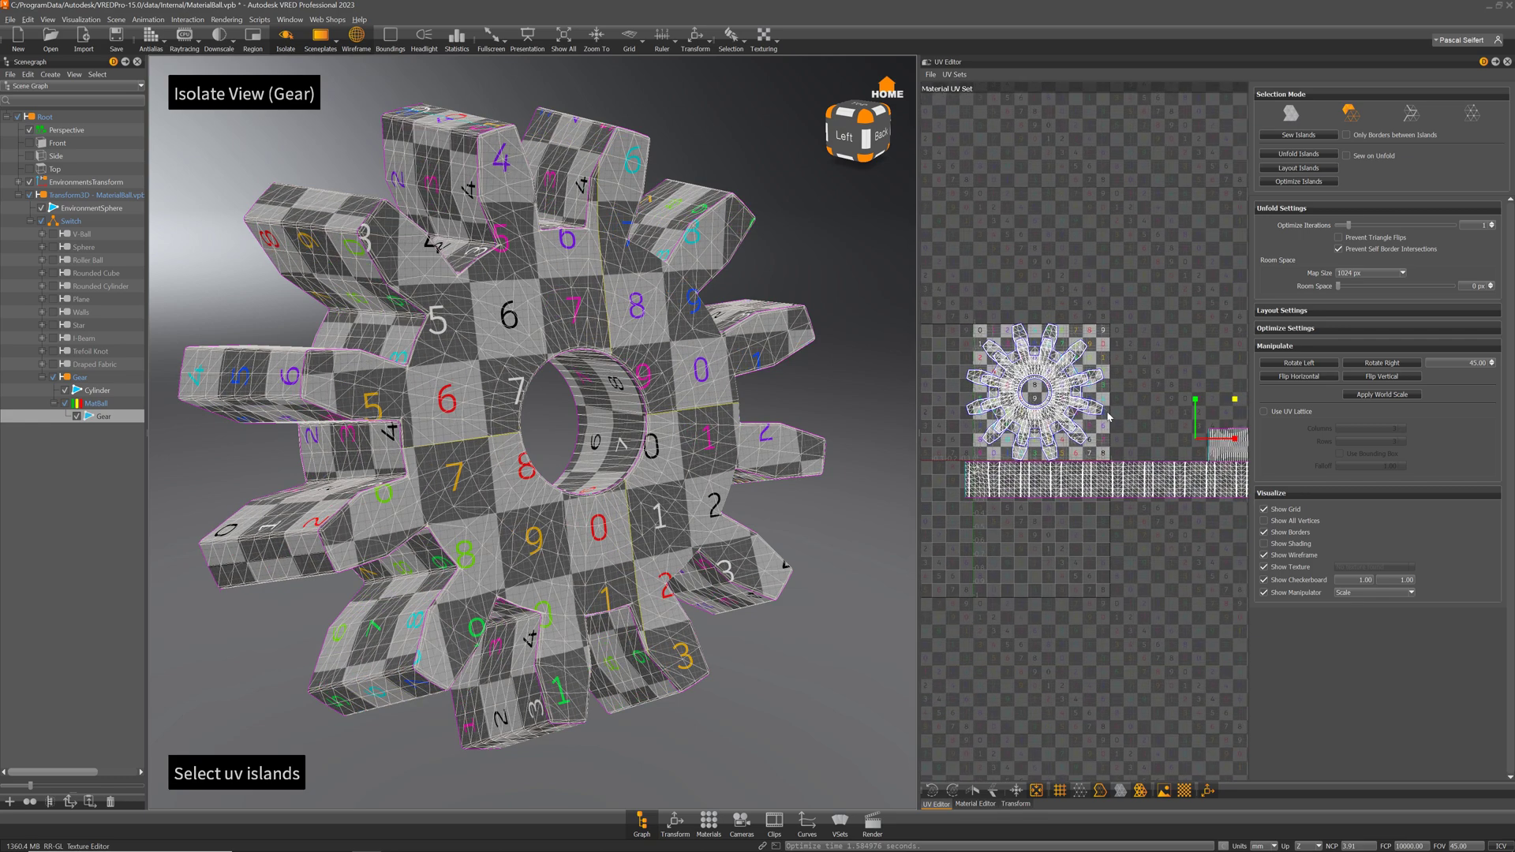
{"action": "key", "text": "w"}
{"action": "left_click_drag", "start_coordinate": [1233, 439], "coordinate": [1209, 406]}
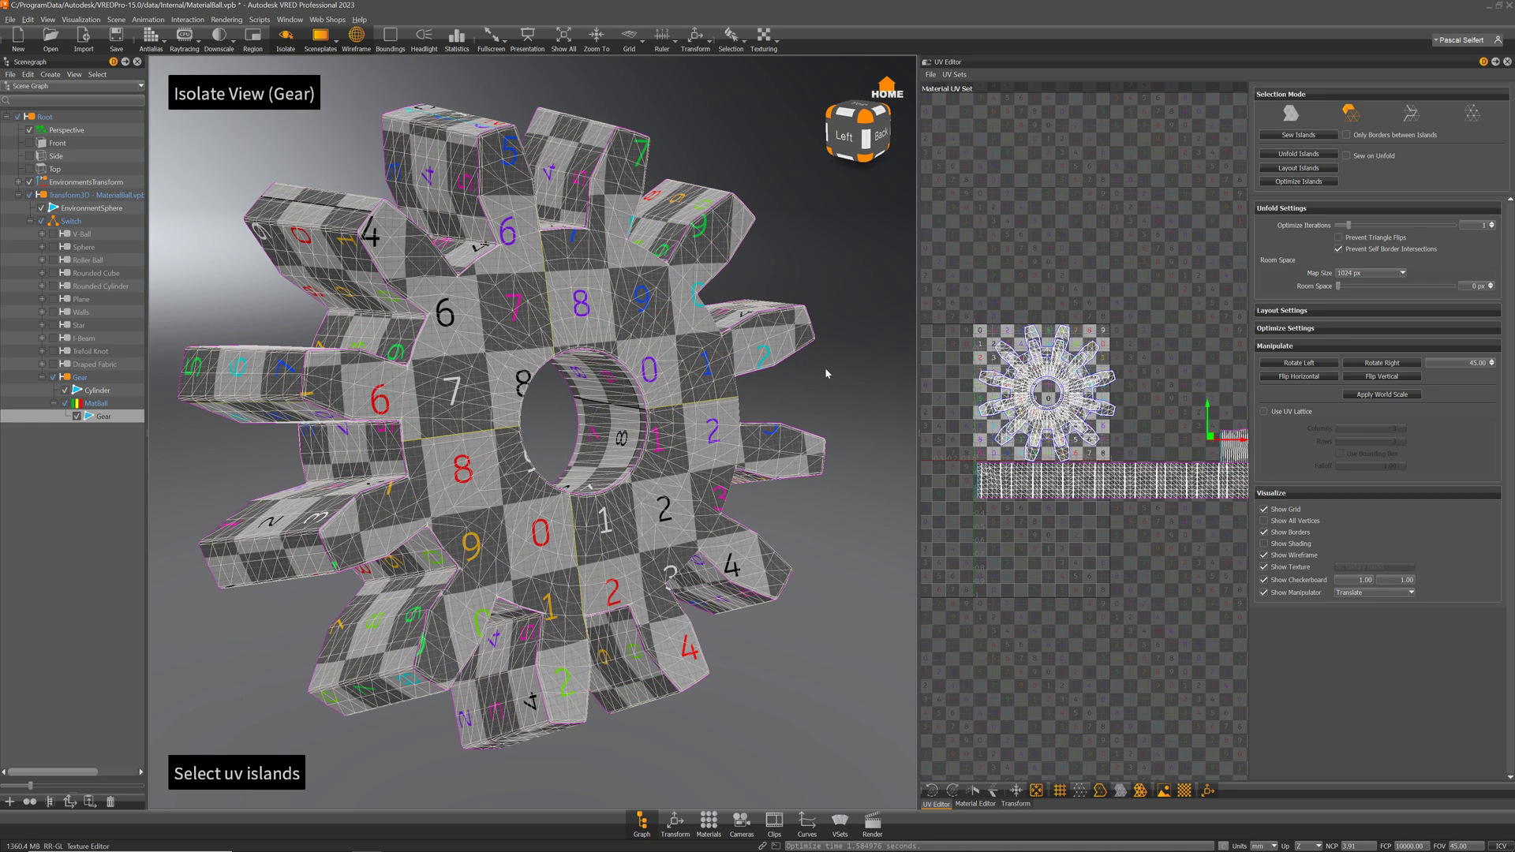
Step: Turn off the gear's wireframe and checkerboard texture display and close the UV Editor
{"action": "left_click", "coordinate": [357, 35]}
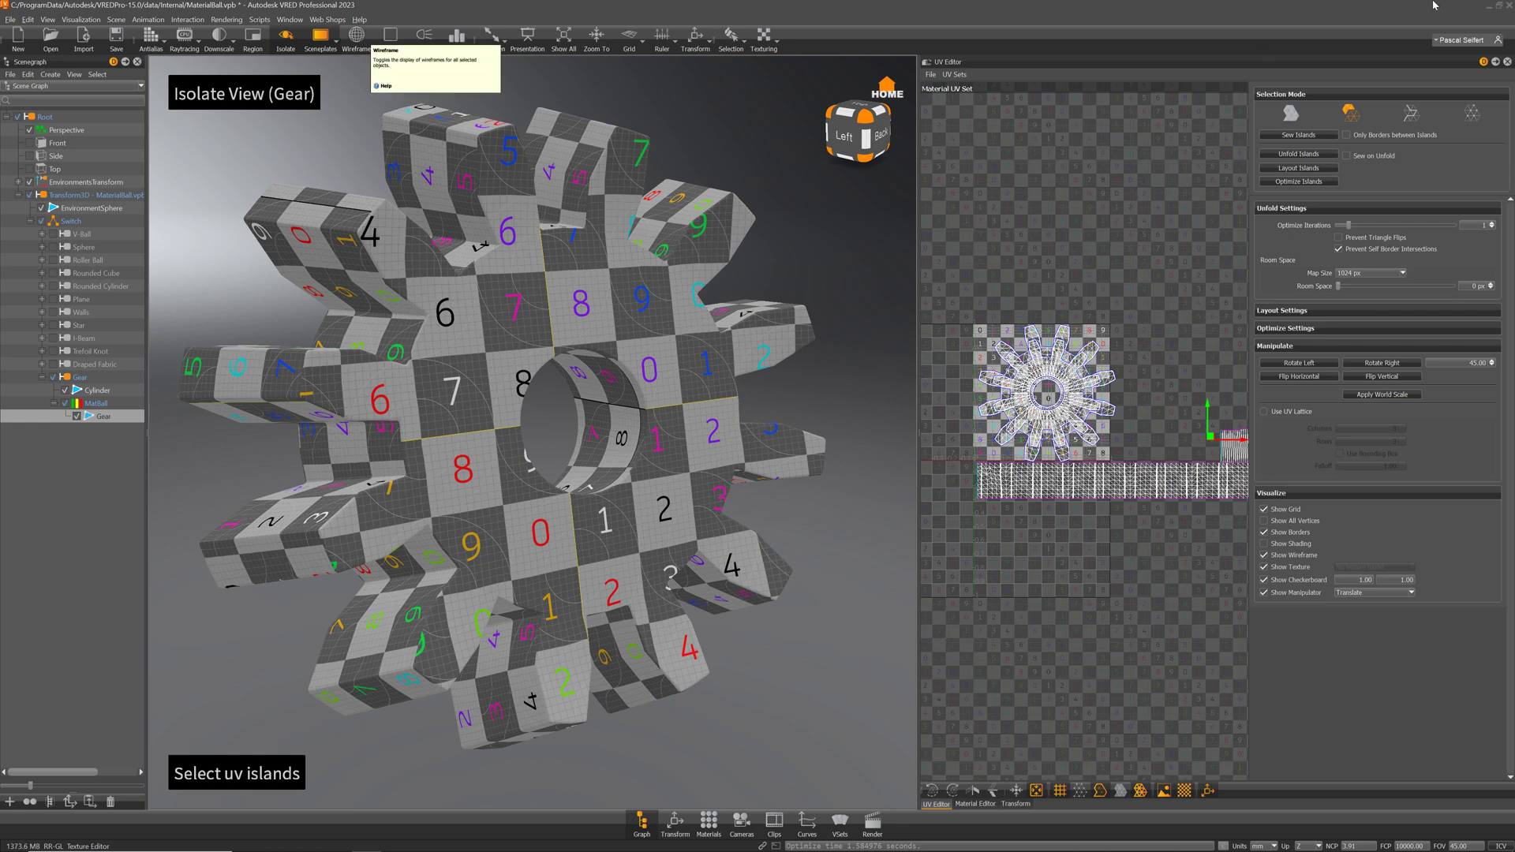
{"action": "left_click", "coordinate": [1265, 567]}
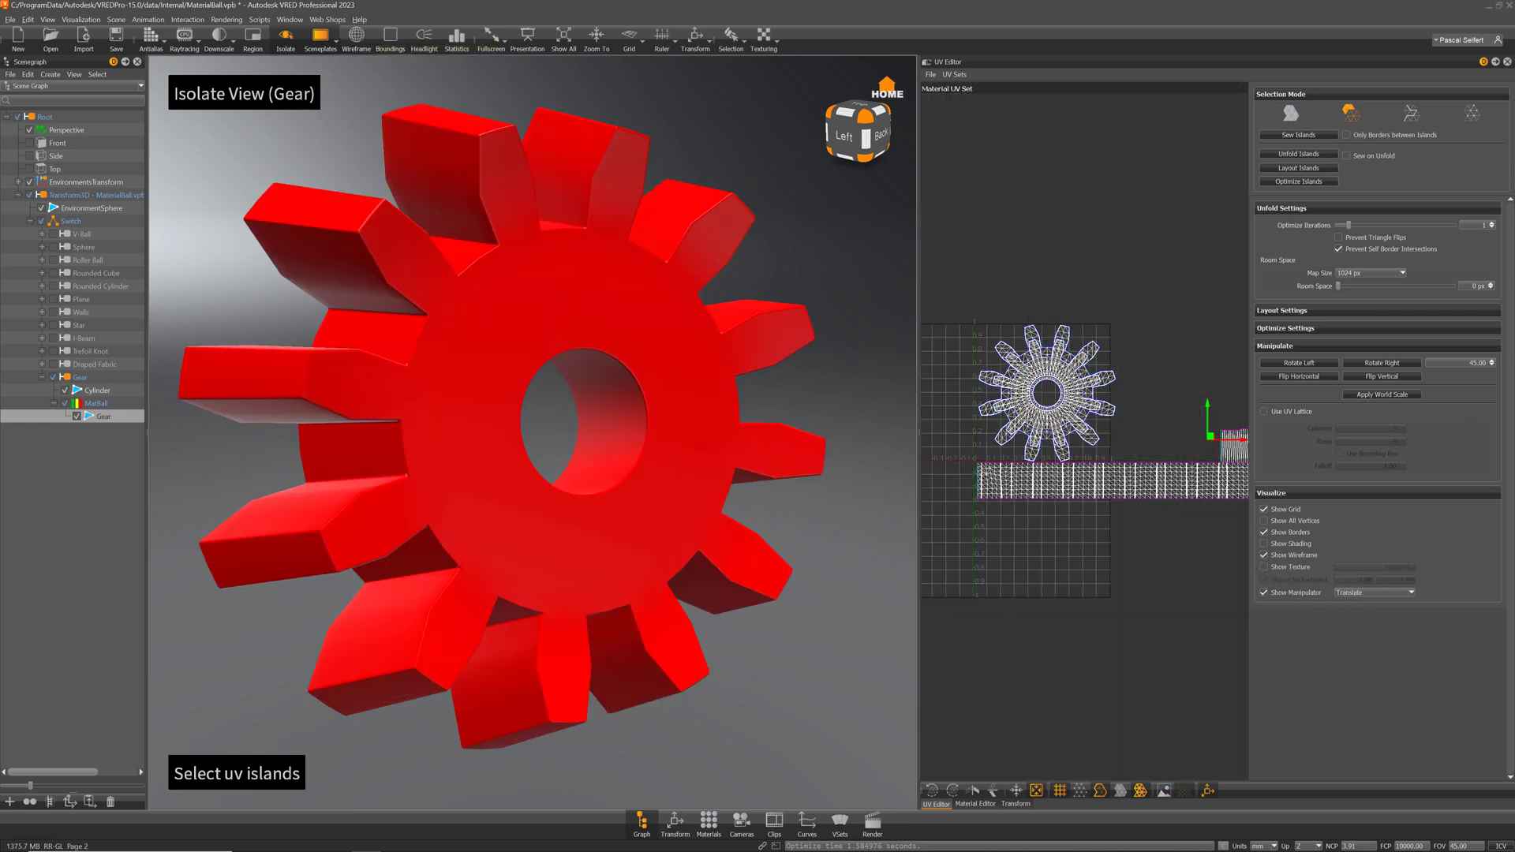
{"action": "left_click", "coordinate": [1508, 62]}
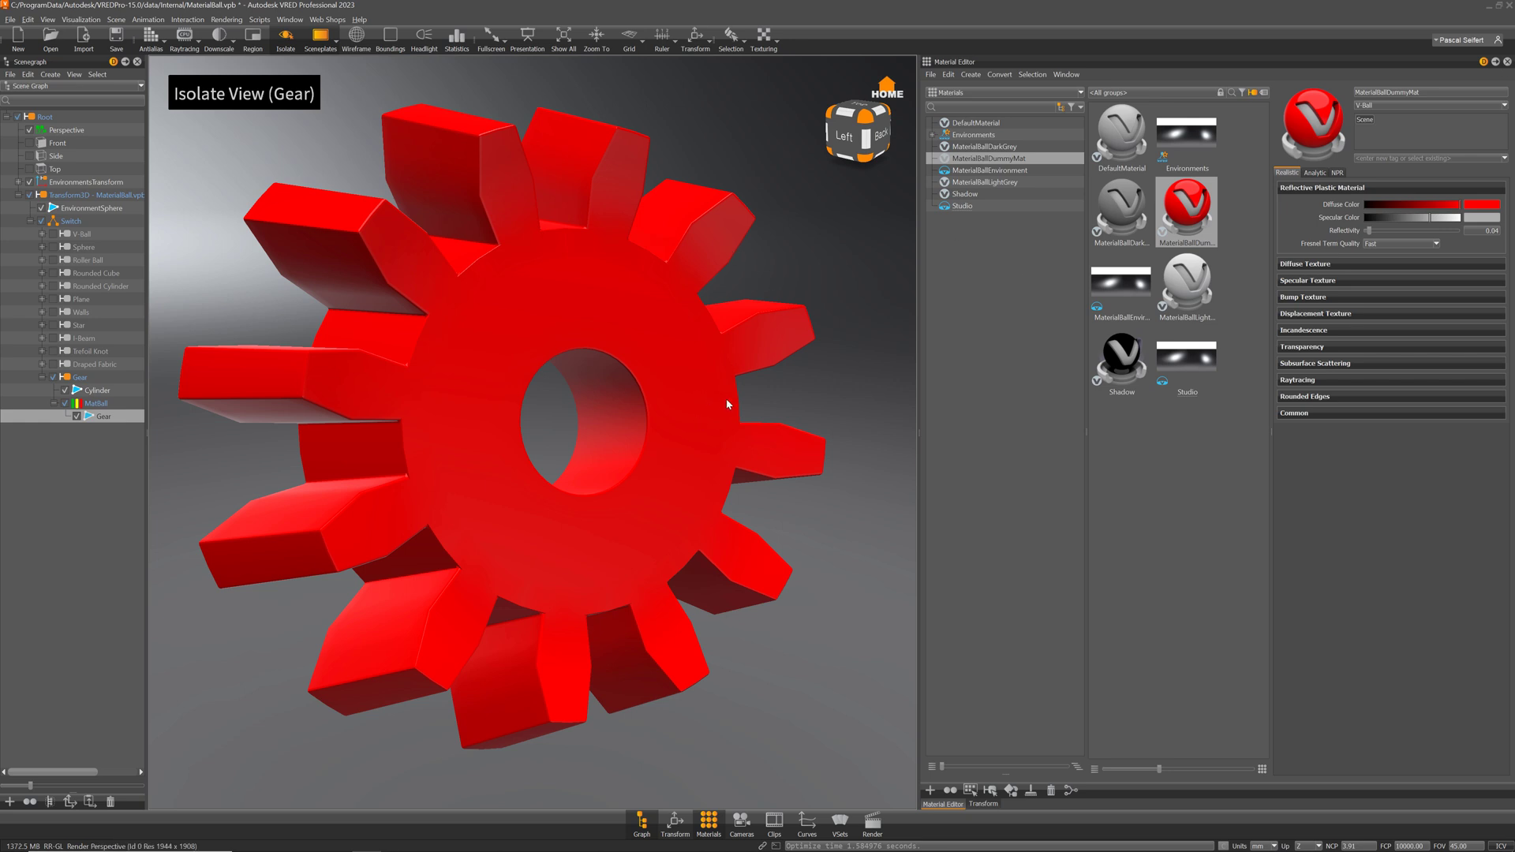
Step: Leave the isolated view, switch to the V-Ball geometry and select its InnerSphere with the wireframe displayed
{"action": "key", "text": "i"}
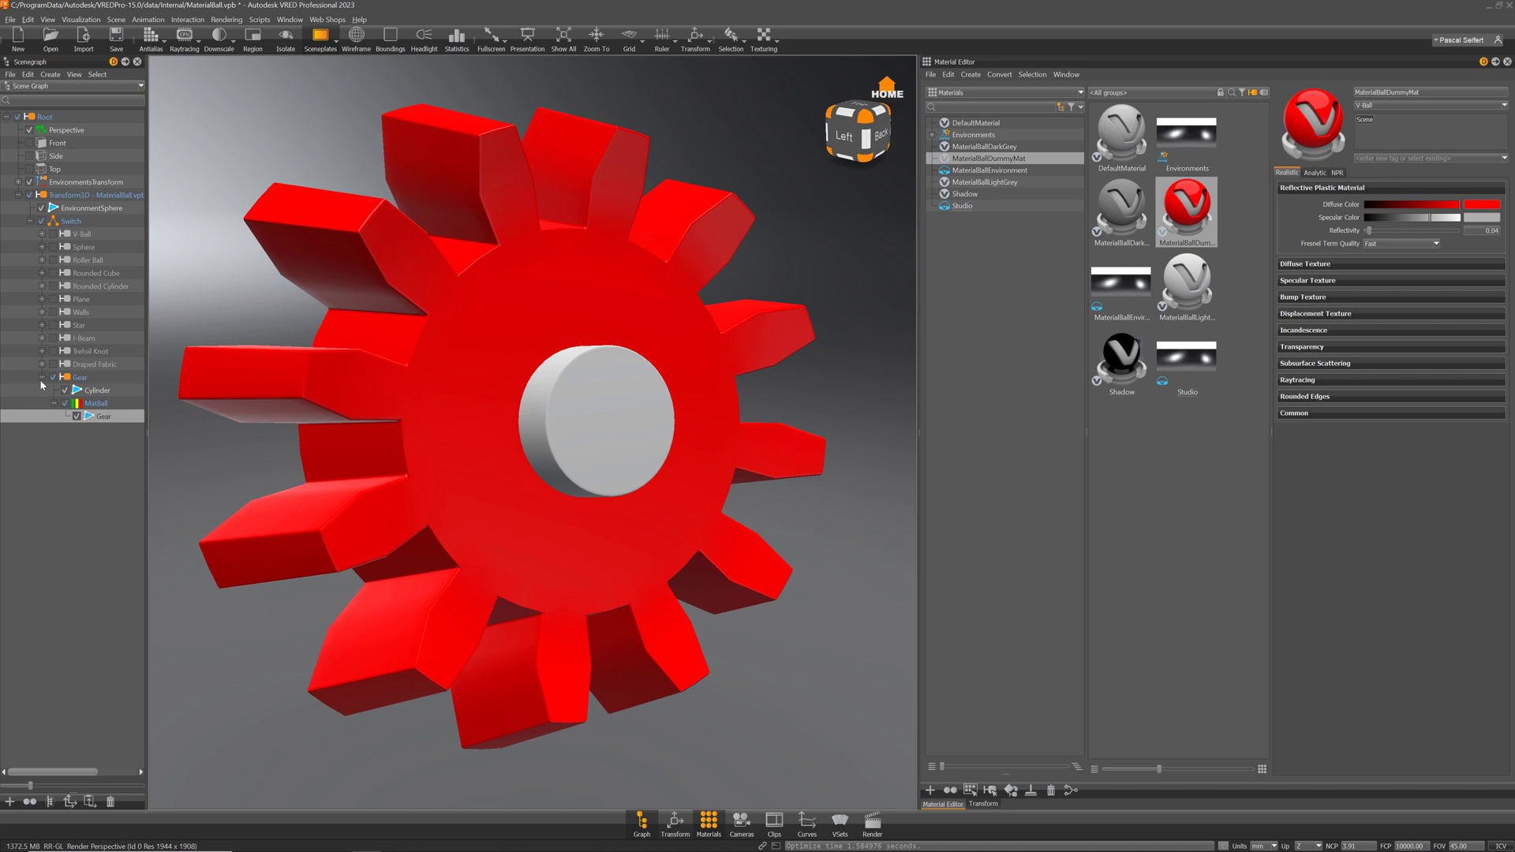
{"action": "left_click", "coordinate": [53, 234]}
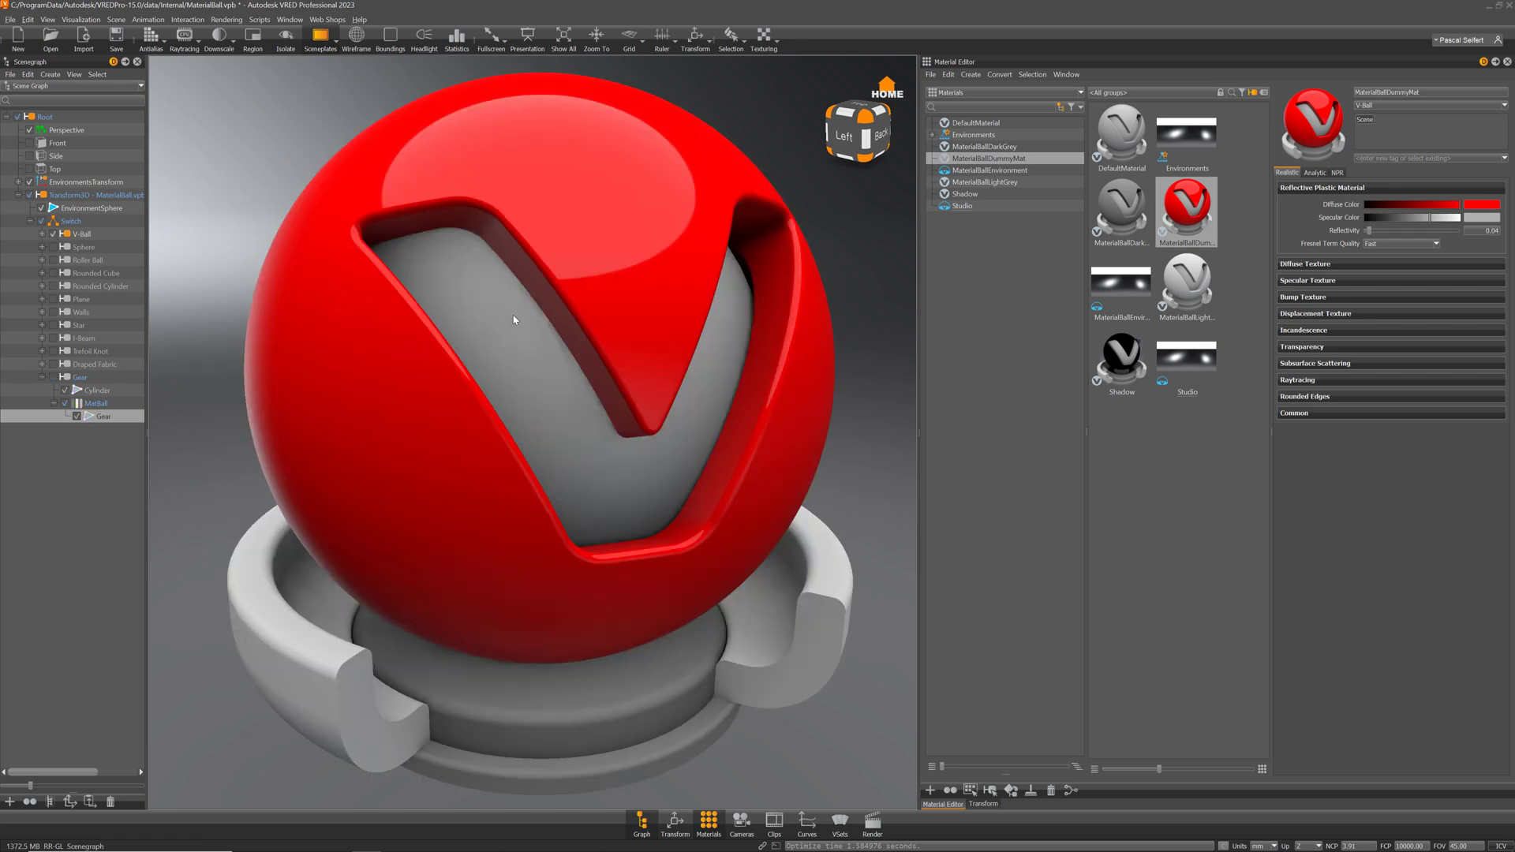
{"action": "left_click", "coordinate": [544, 382], "text": "shift"}
{"action": "left_click", "coordinate": [358, 39]}
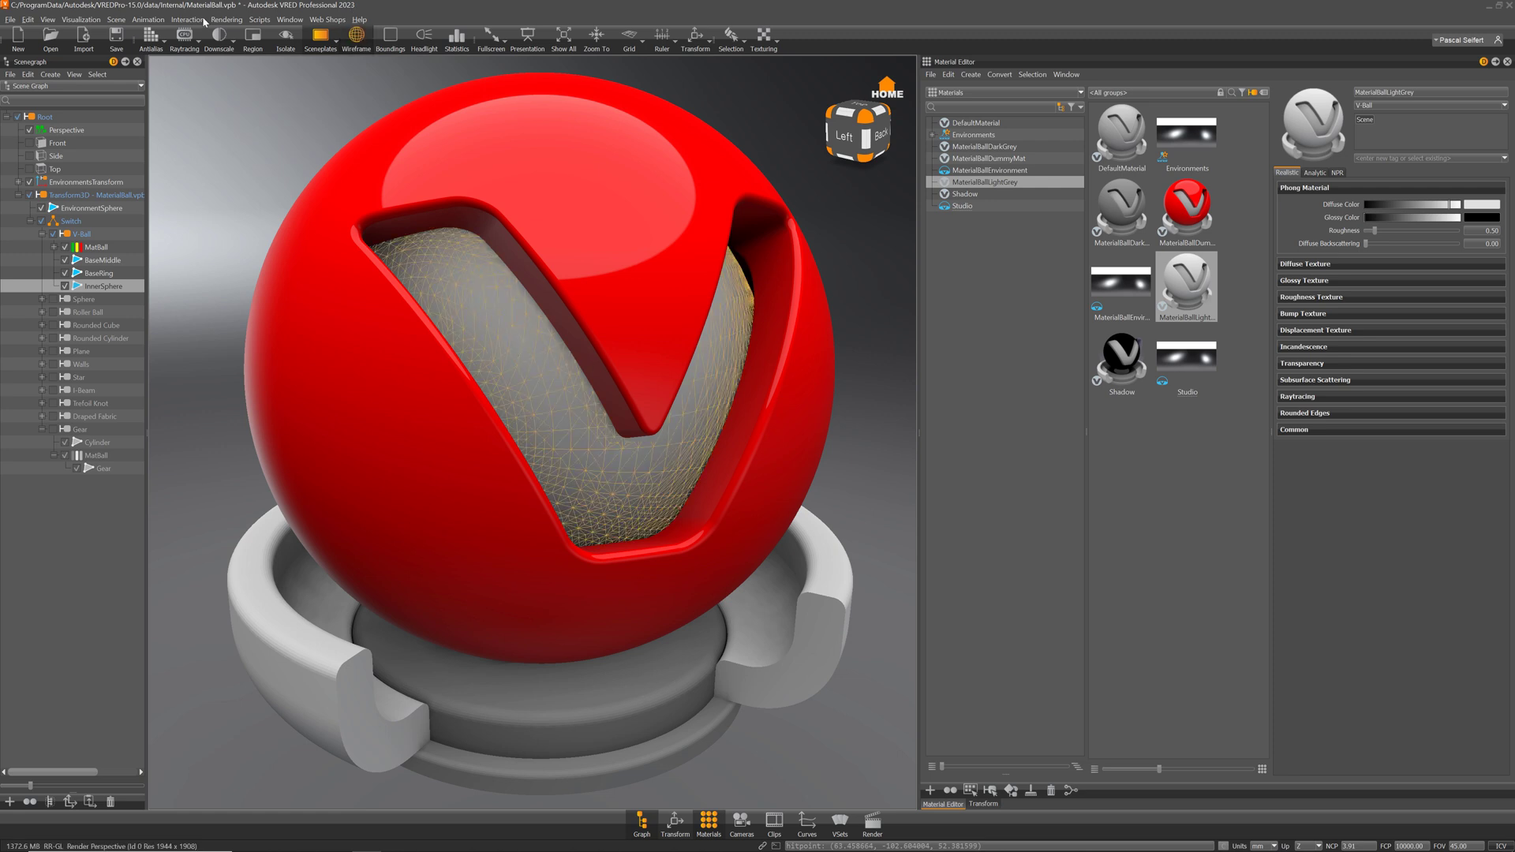
Step: Load the bake settings from the InnerSphere node in Bake Light and Shadows and enlarge the dialog to show them
{"action": "left_click", "coordinate": [114, 21]}
{"action": "left_click", "coordinate": [151, 76]}
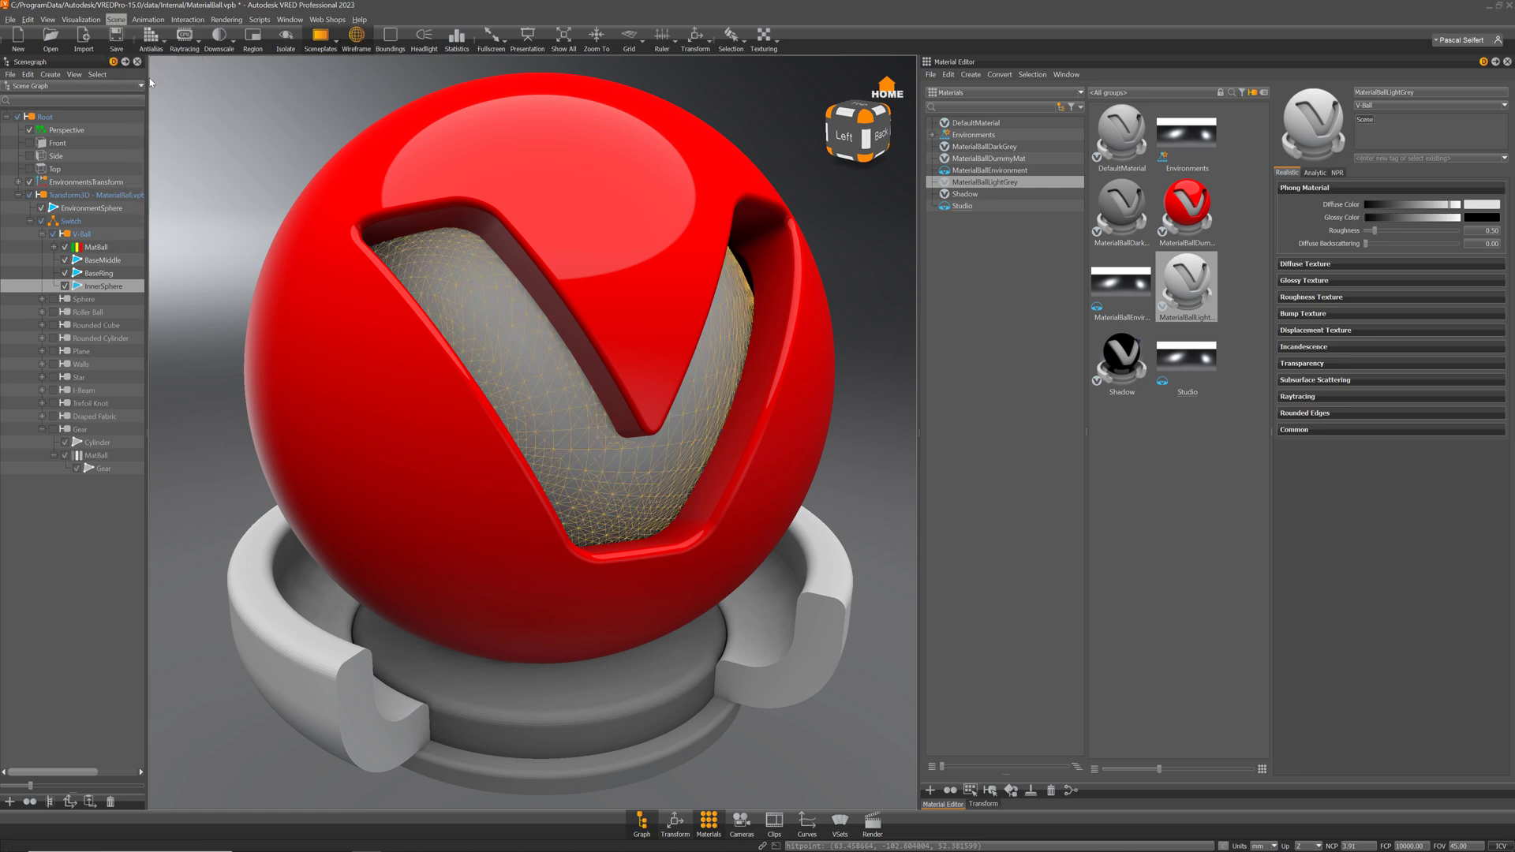
{"action": "left_click", "coordinate": [640, 243]}
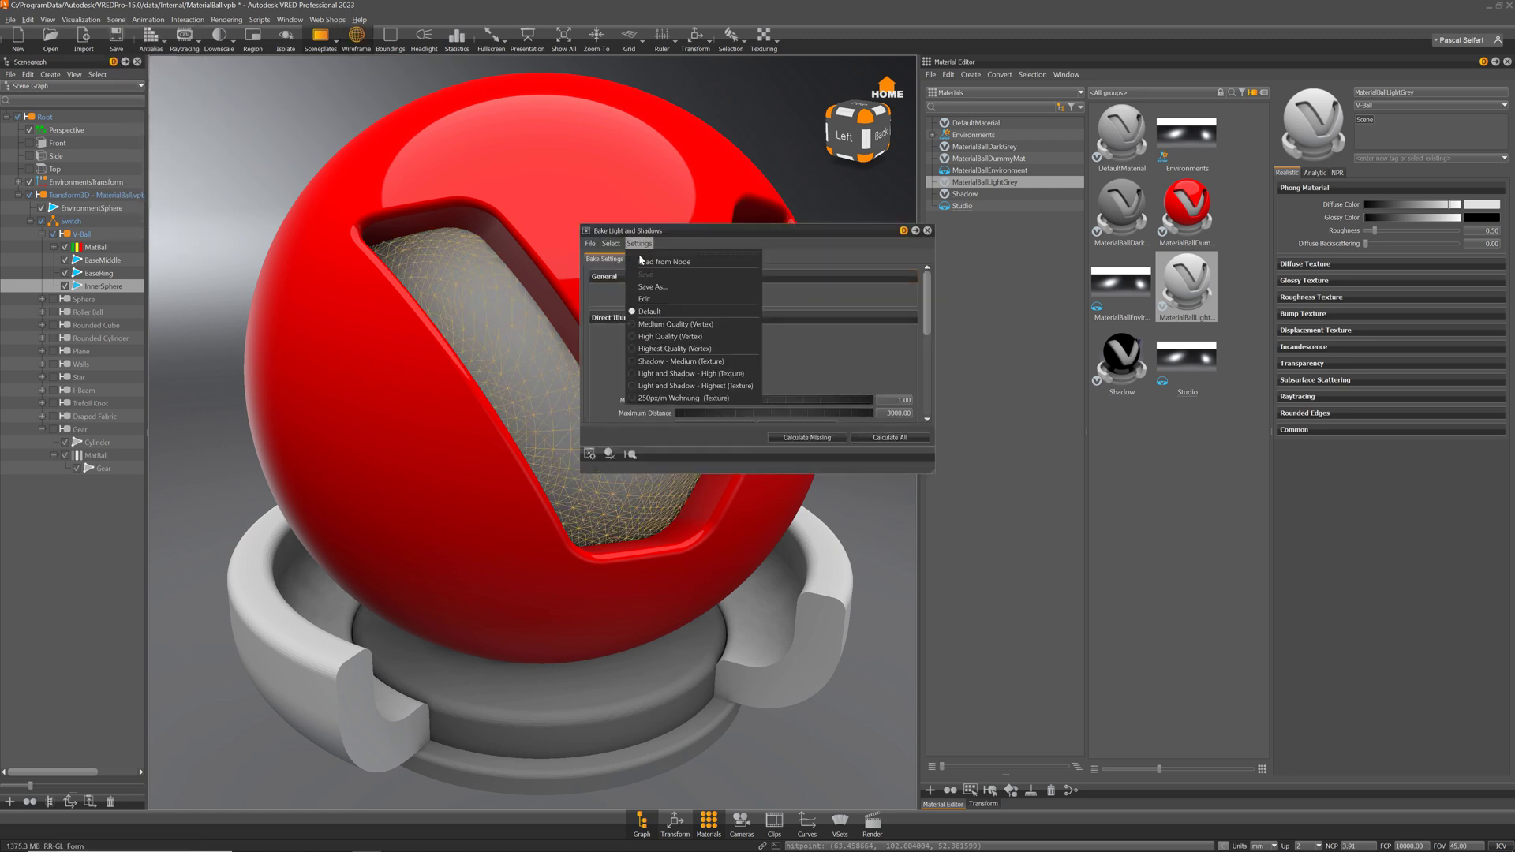
{"action": "left_click", "coordinate": [691, 265]}
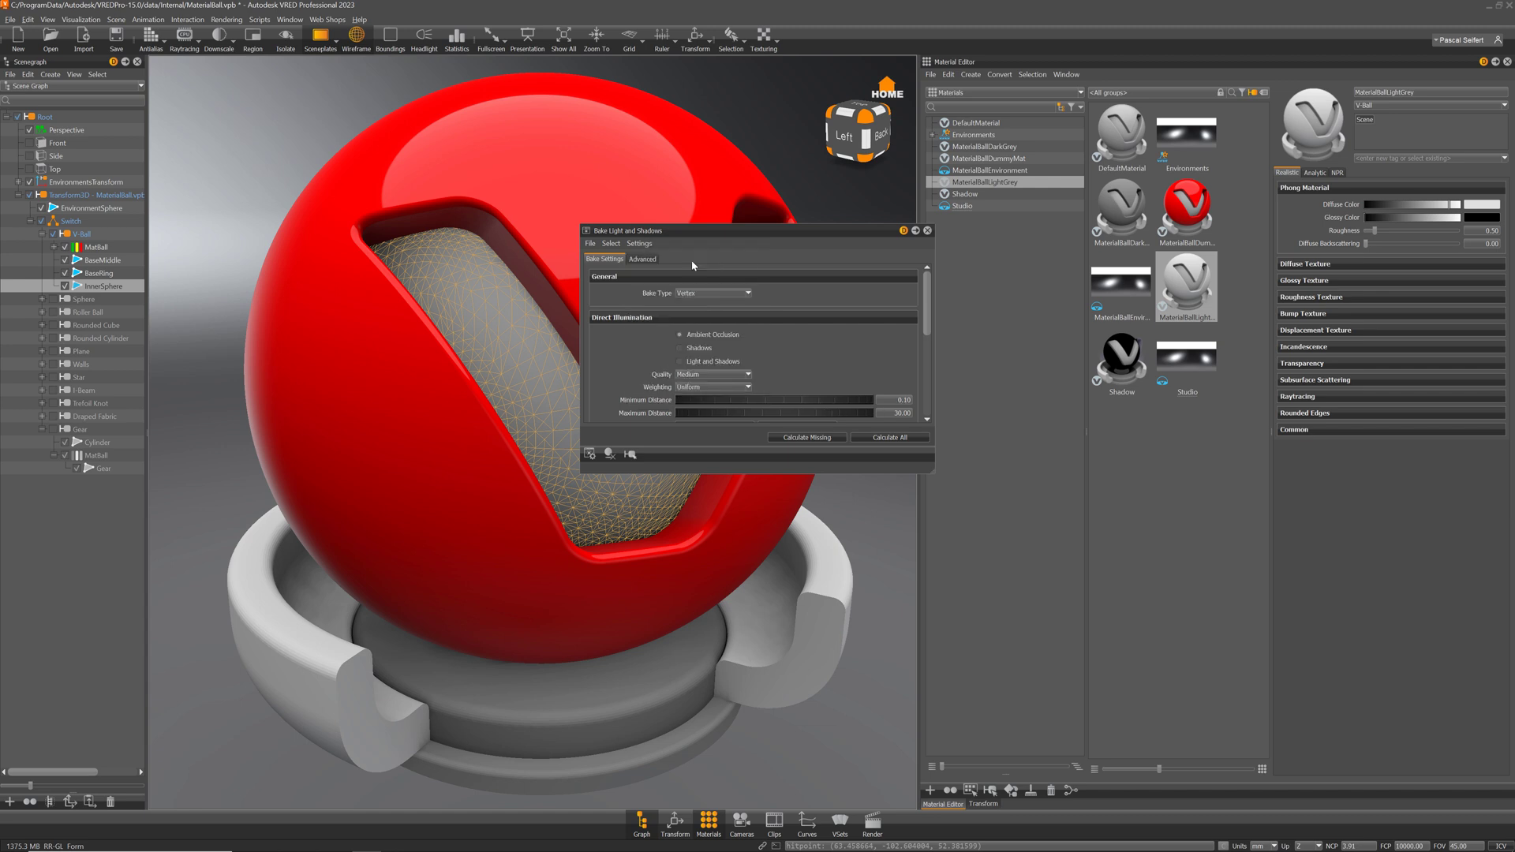
{"action": "left_click_drag", "start_coordinate": [934, 474], "coordinate": [947, 627]}
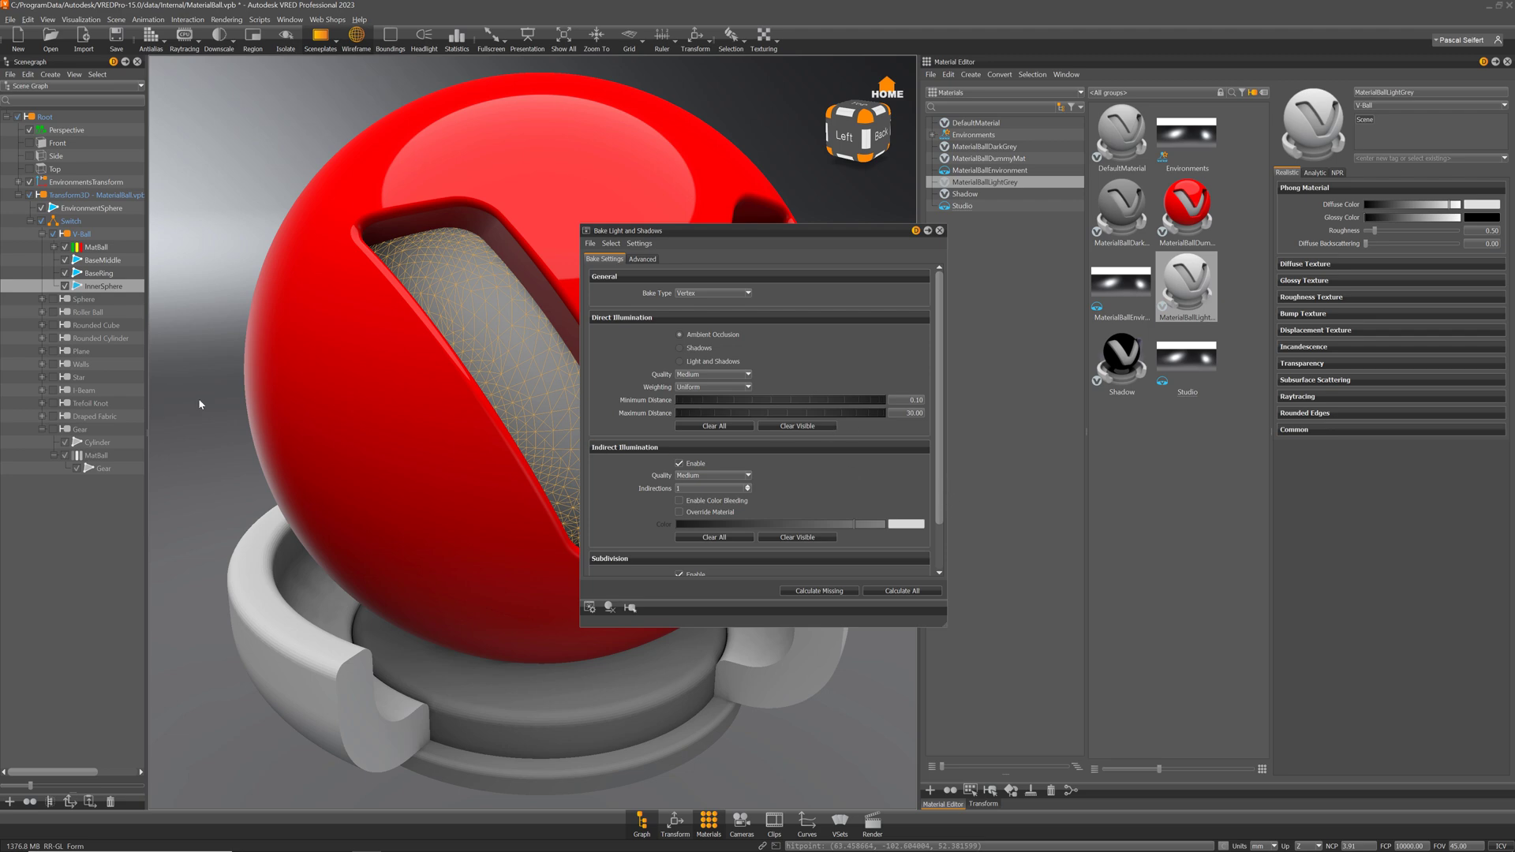
Step: Calculate all ambient occlusion for the Gear node with the loaded settings, then hide the wireframe and close the bake dialog
{"action": "left_click", "coordinate": [53, 429]}
{"action": "left_click", "coordinate": [91, 431]}
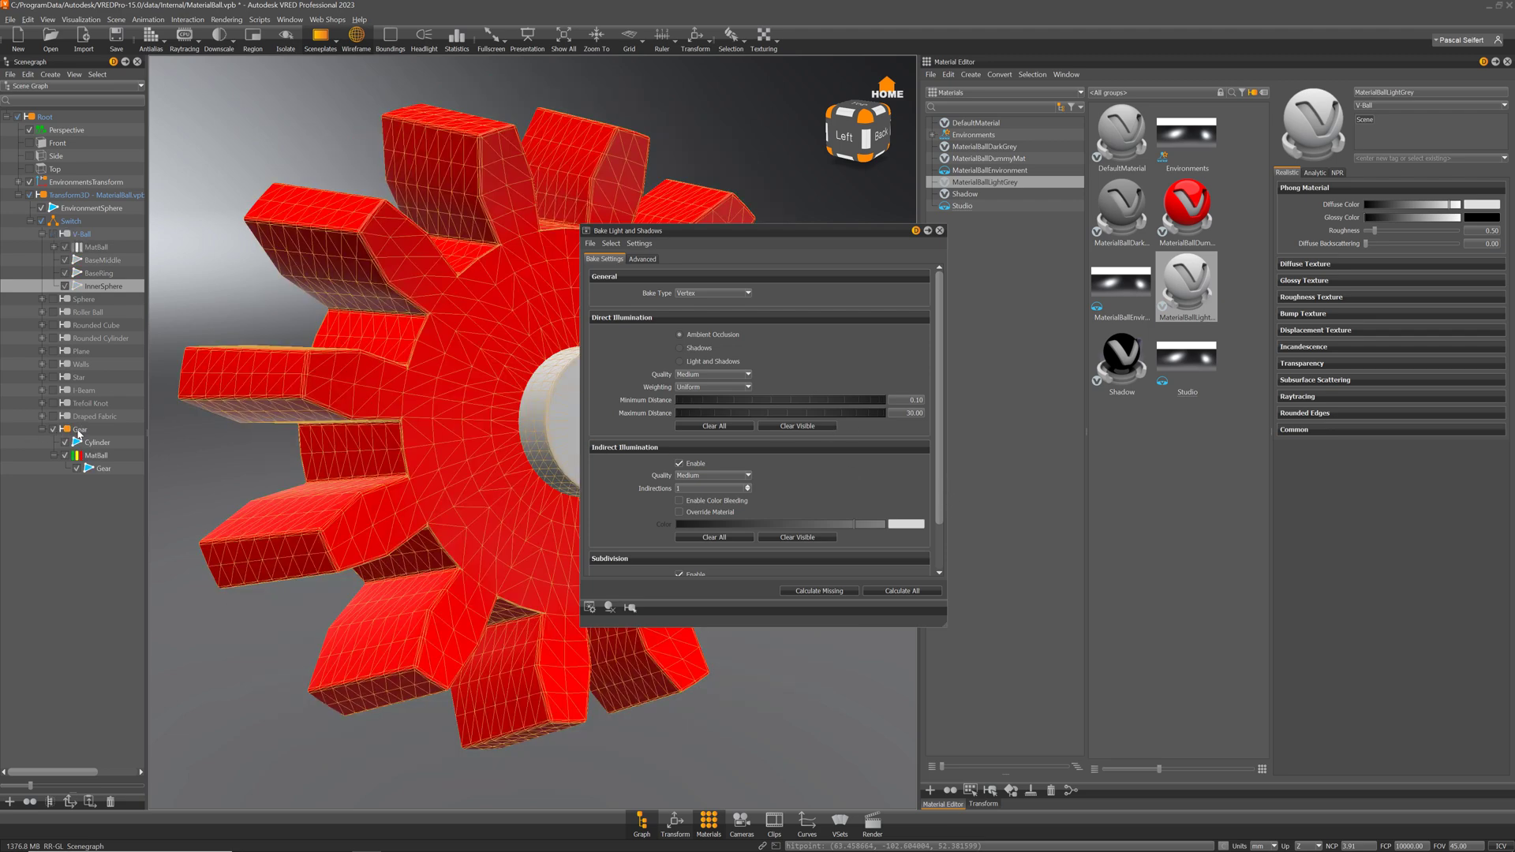
{"action": "left_click", "coordinate": [906, 593]}
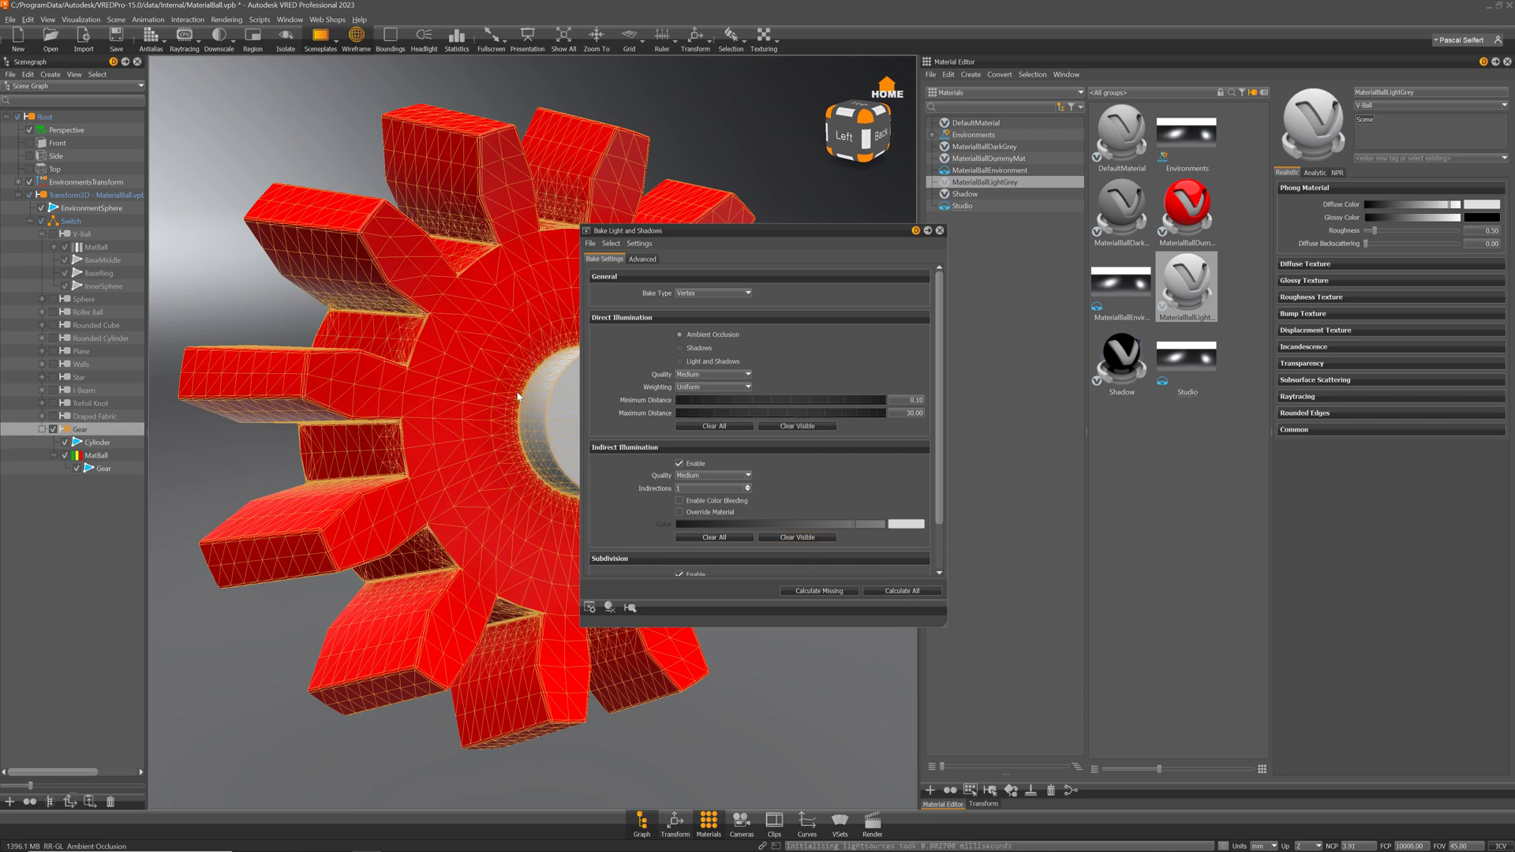
{"action": "left_click", "coordinate": [357, 35]}
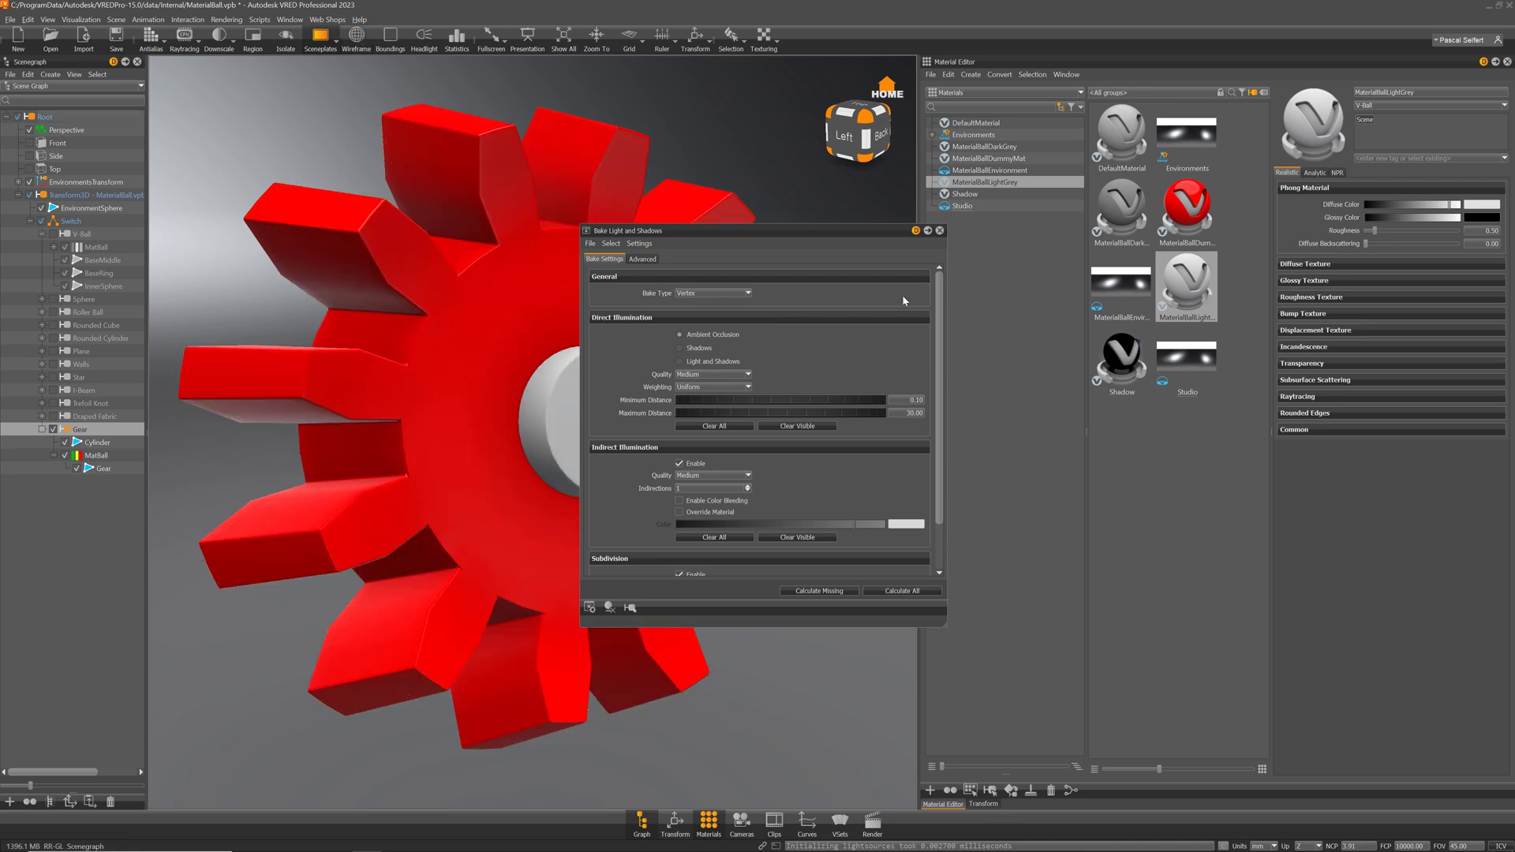
{"action": "left_click", "coordinate": [939, 231]}
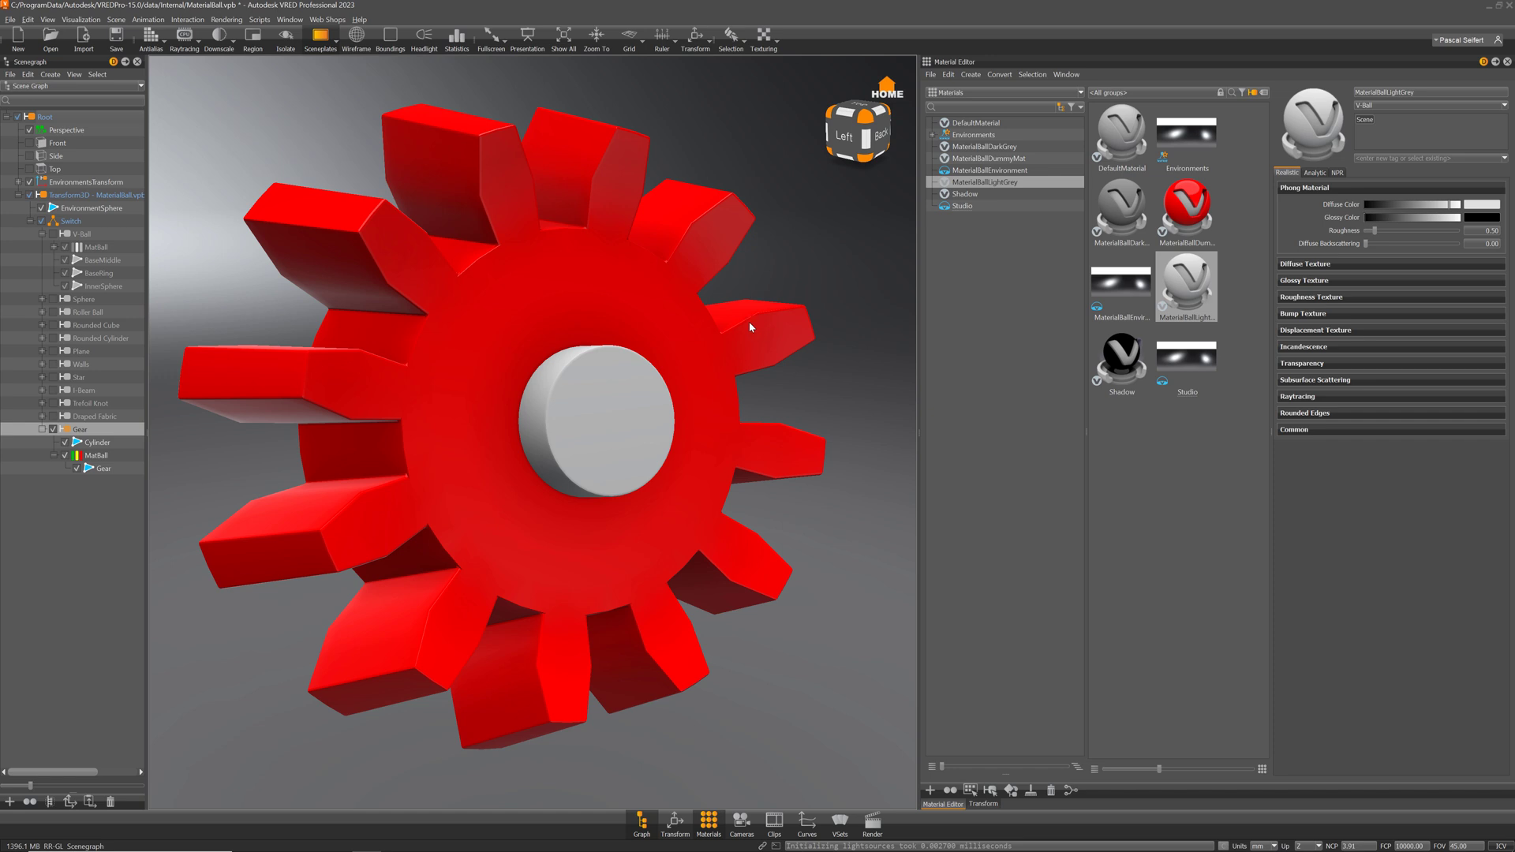
Step: Start saving the selected Transform3D - MaterialBall.vpb node as a separate file in the Desktop folder
{"action": "left_click", "coordinate": [30, 221]}
{"action": "left_click", "coordinate": [64, 196]}
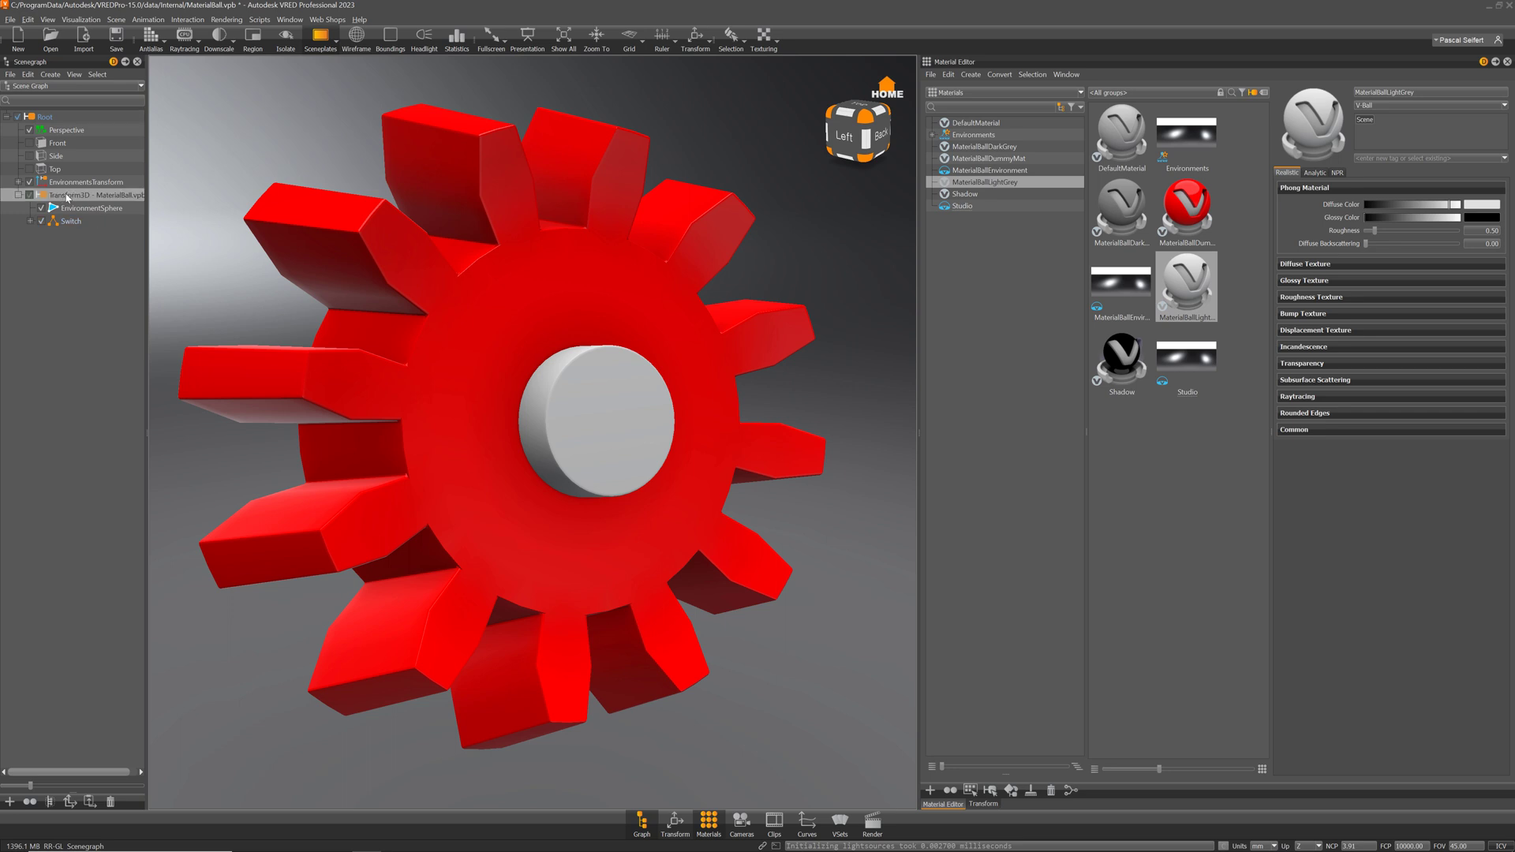
{"action": "left_click", "coordinate": [10, 19]}
{"action": "left_click", "coordinate": [52, 212]}
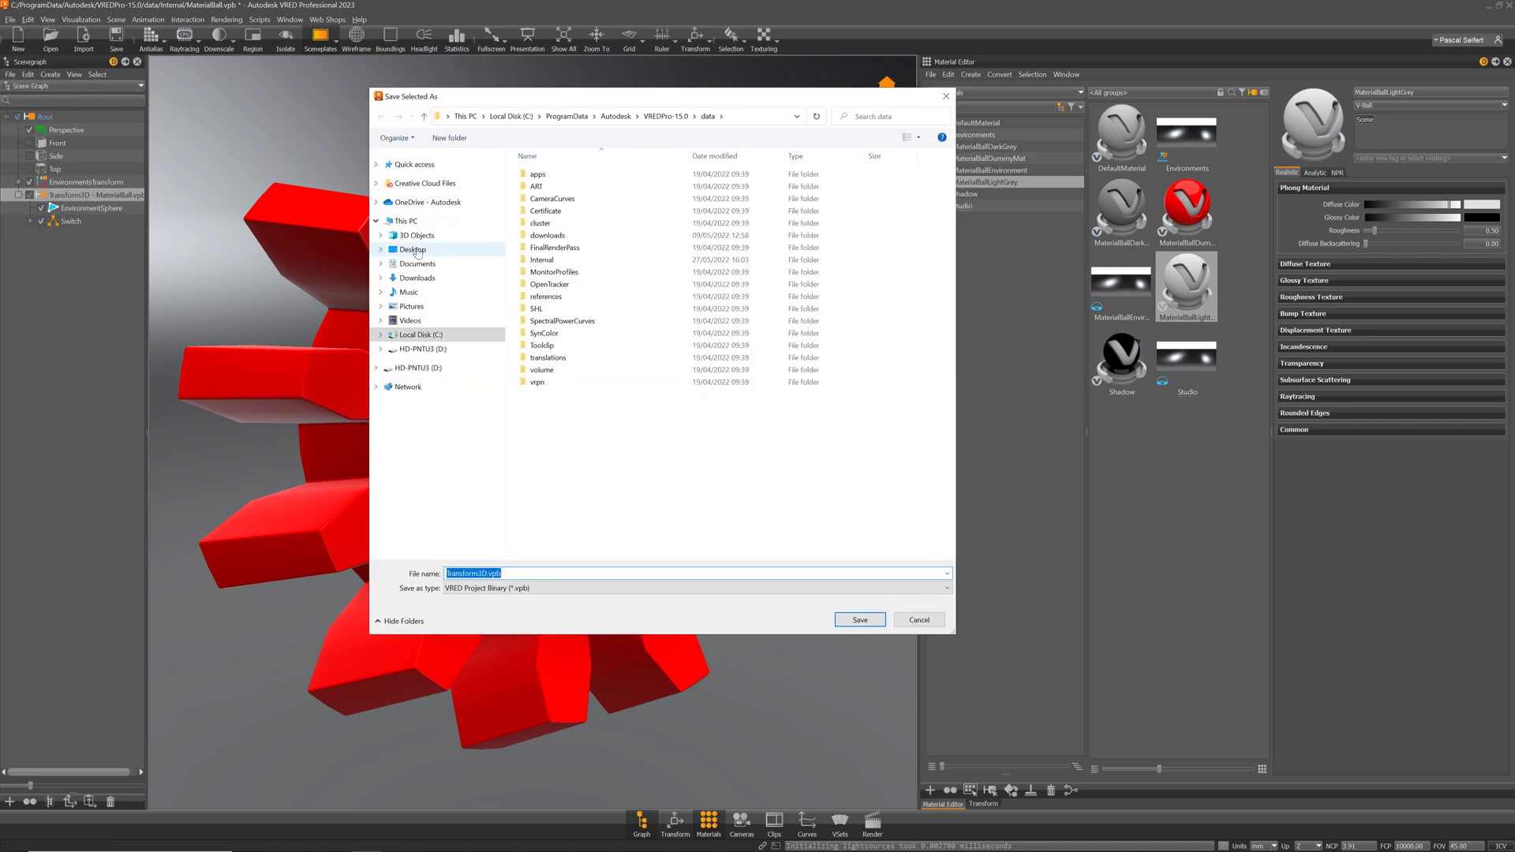
{"action": "left_click", "coordinate": [418, 253]}
Step: Name the file MaterialBall and save it as a VRED project binary without the environment geometries
{"action": "left_click", "coordinate": [491, 574]}
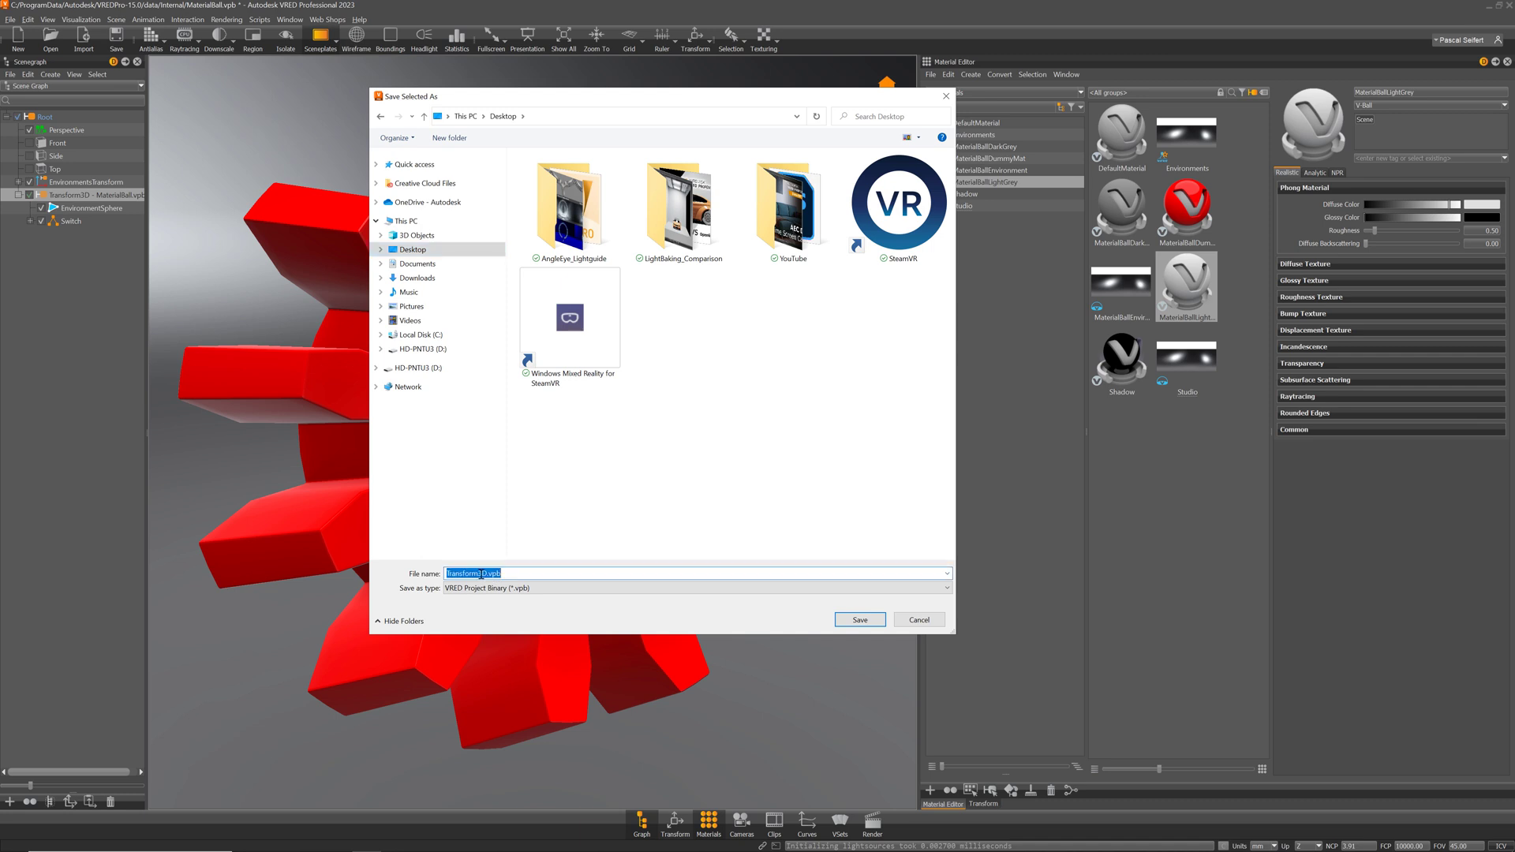
{"action": "left_click_drag", "start_coordinate": [488, 575], "coordinate": [365, 581]}
{"action": "type", "text": "MaterBall"}
{"action": "key", "text": "BackSpace"}
{"action": "key", "text": "BackSpace"}
{"action": "key", "text": "BackSpace"}
{"action": "key", "text": "BackSpace"}
{"action": "key", "text": "BackSpace"}
{"action": "key", "text": "BackSpace"}
{"action": "key", "text": "BackSpace"}
{"action": "key", "text": "BackSpace"}
{"action": "type", "text": "aterialBall"}
{"action": "key", "text": "Return"}
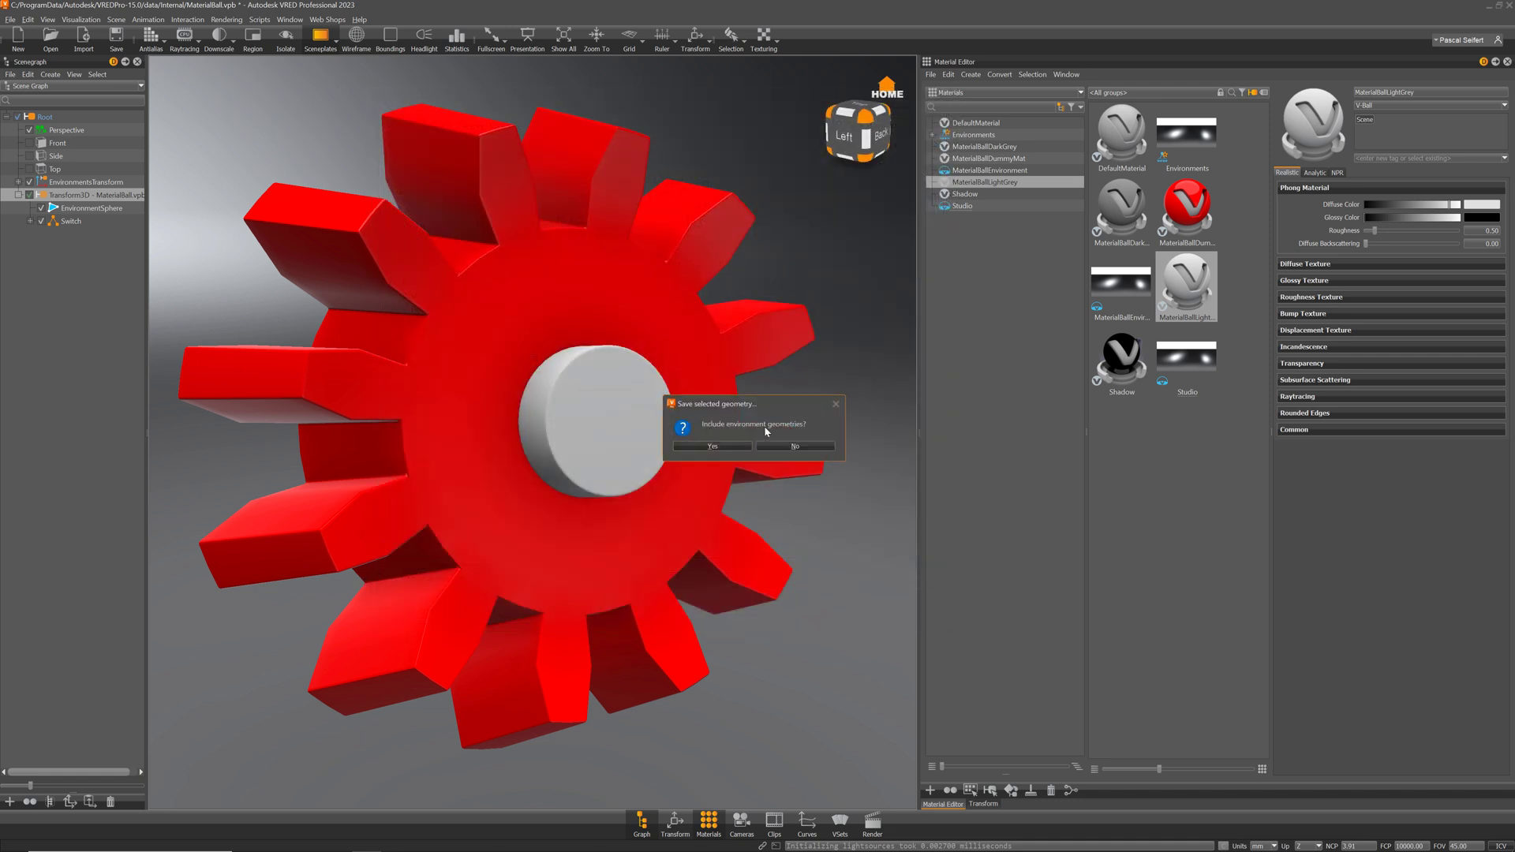
{"action": "left_click", "coordinate": [811, 448]}
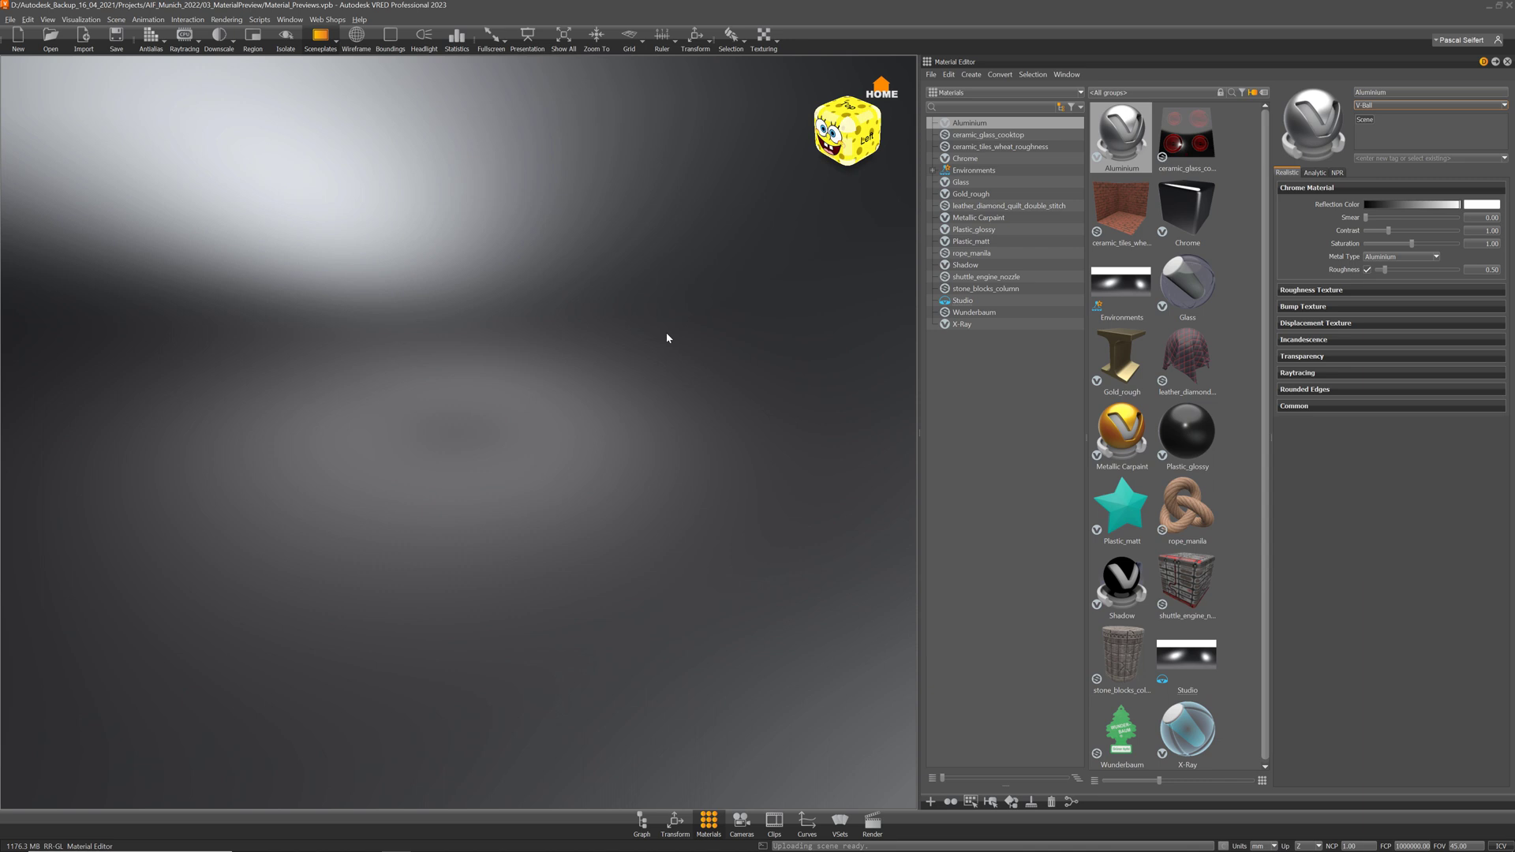
Step: Set the preview geometry of the Aluminium material to Gear in the Material_Previews scene
{"action": "left_click", "coordinate": [1410, 106]}
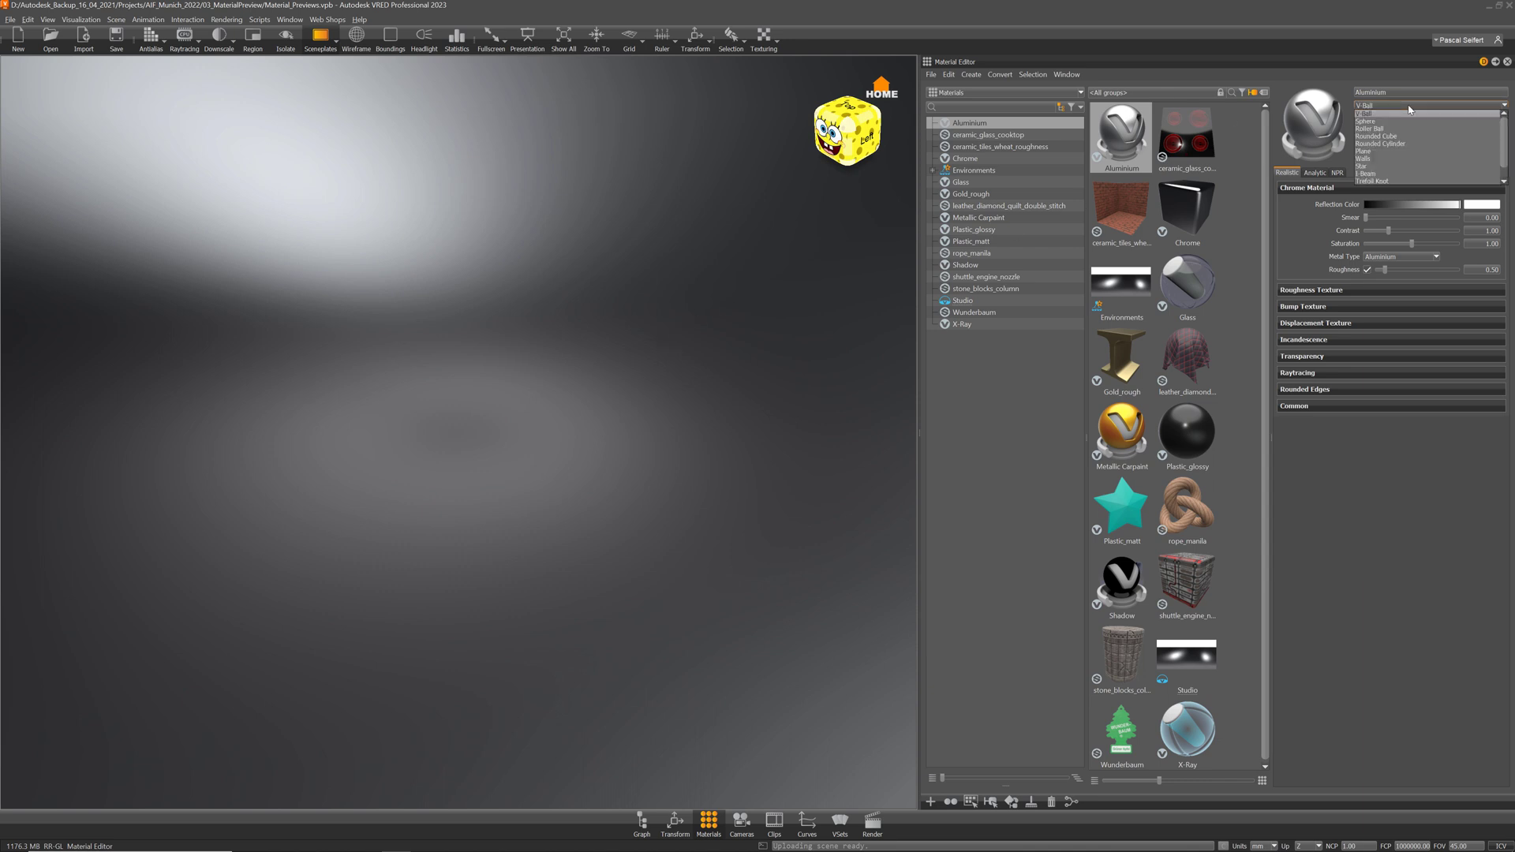
{"action": "scroll", "coordinate": [1390, 142], "scroll_direction": "down", "scroll_amount": 3}
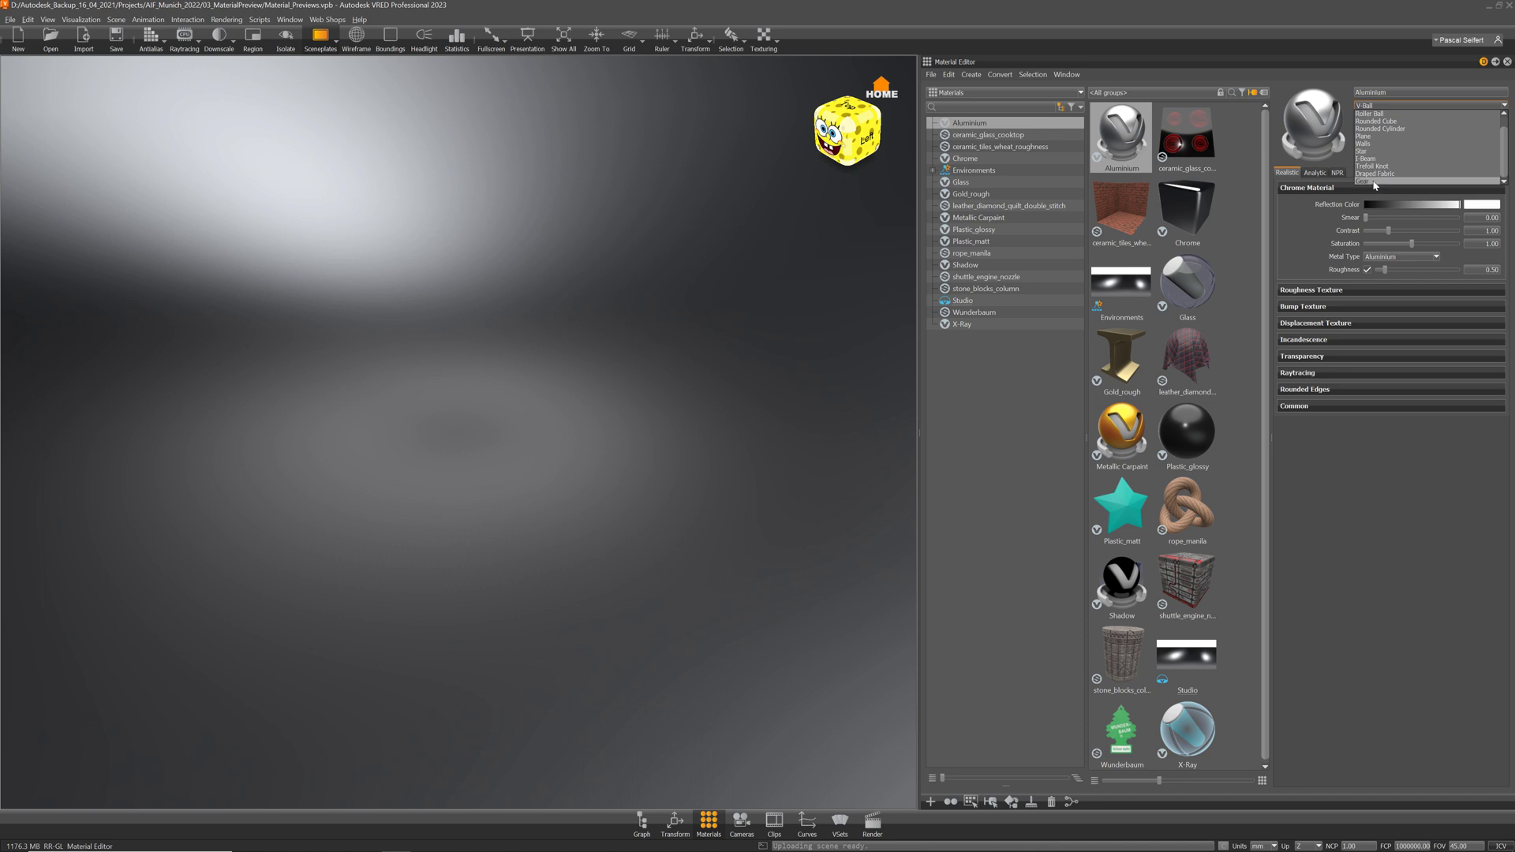
{"action": "left_click", "coordinate": [1369, 177]}
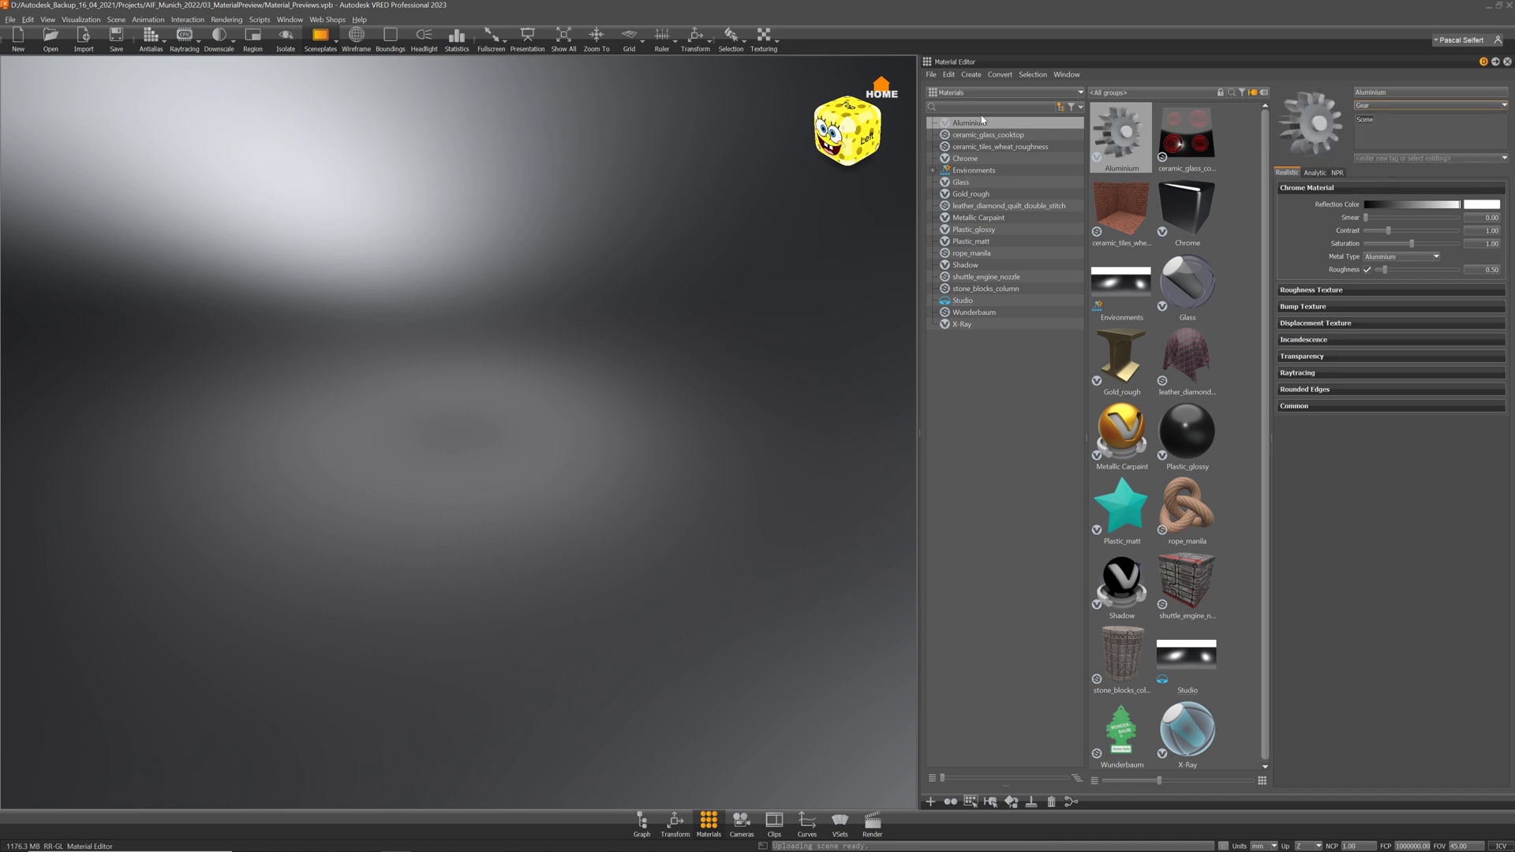
Step: Set the preview geometry of all materials except Environments, Shadow and Studio to Gear, and clear the selection
{"action": "left_click", "coordinate": [972, 326], "text": "shift"}
{"action": "left_click", "coordinate": [967, 302], "text": "ctrl"}
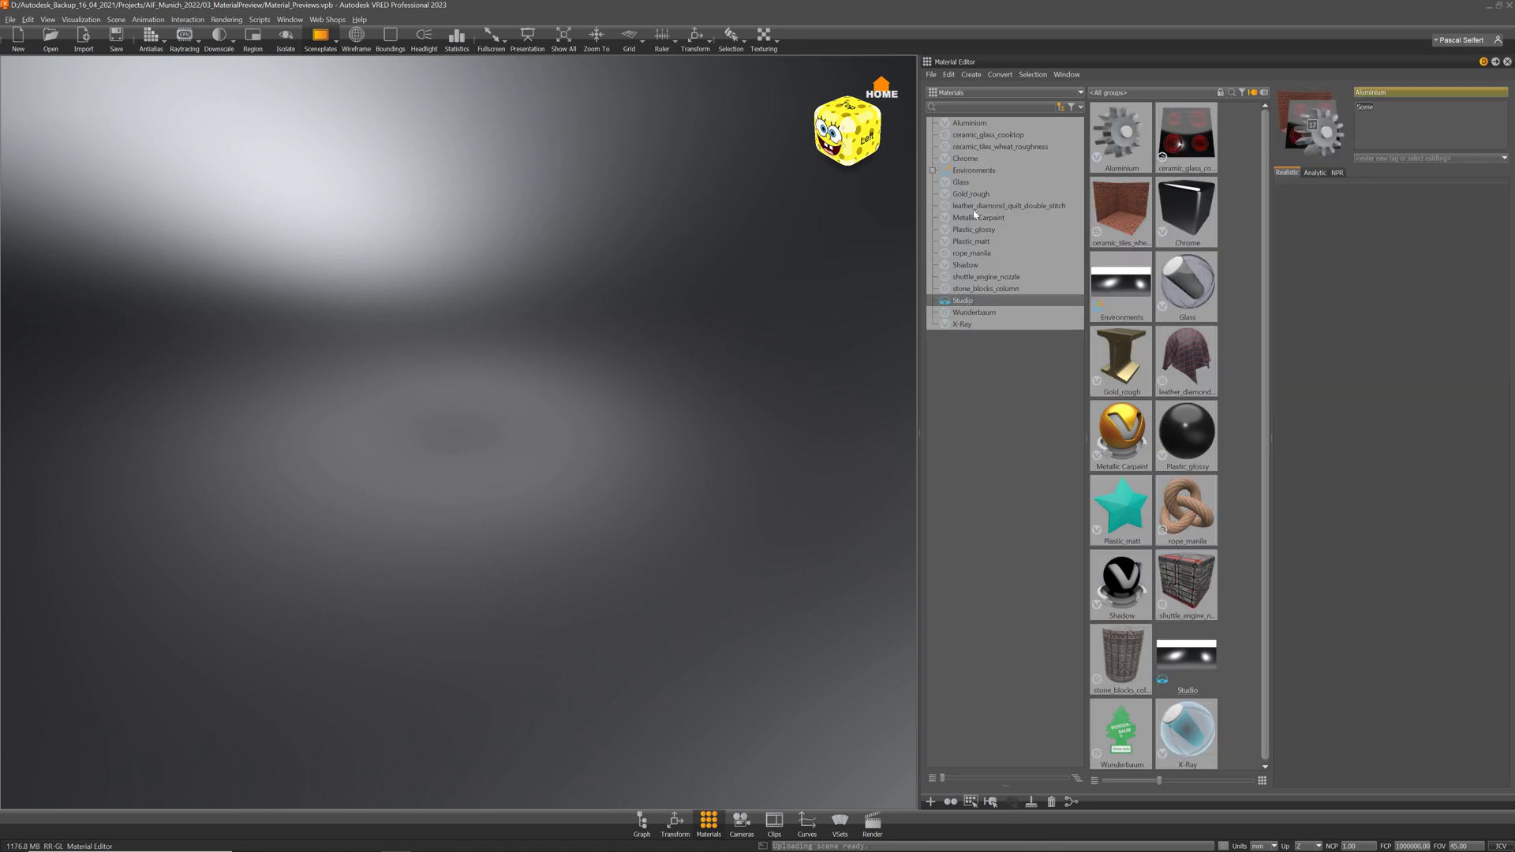
{"action": "left_click", "coordinate": [970, 172], "text": "ctrl"}
{"action": "left_click", "coordinate": [978, 267]}
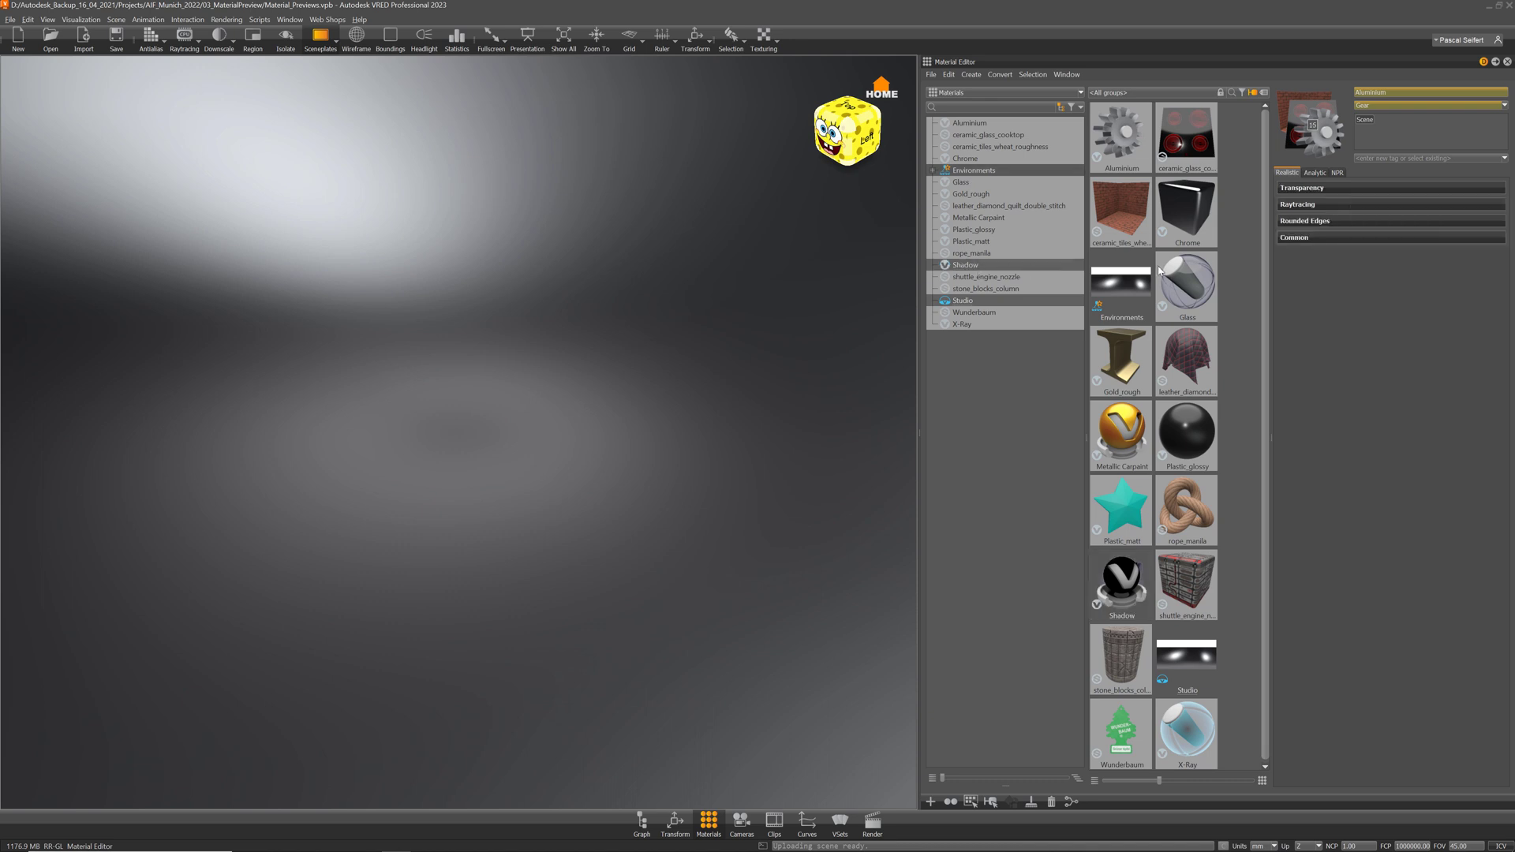
{"action": "left_click", "coordinate": [1405, 111]}
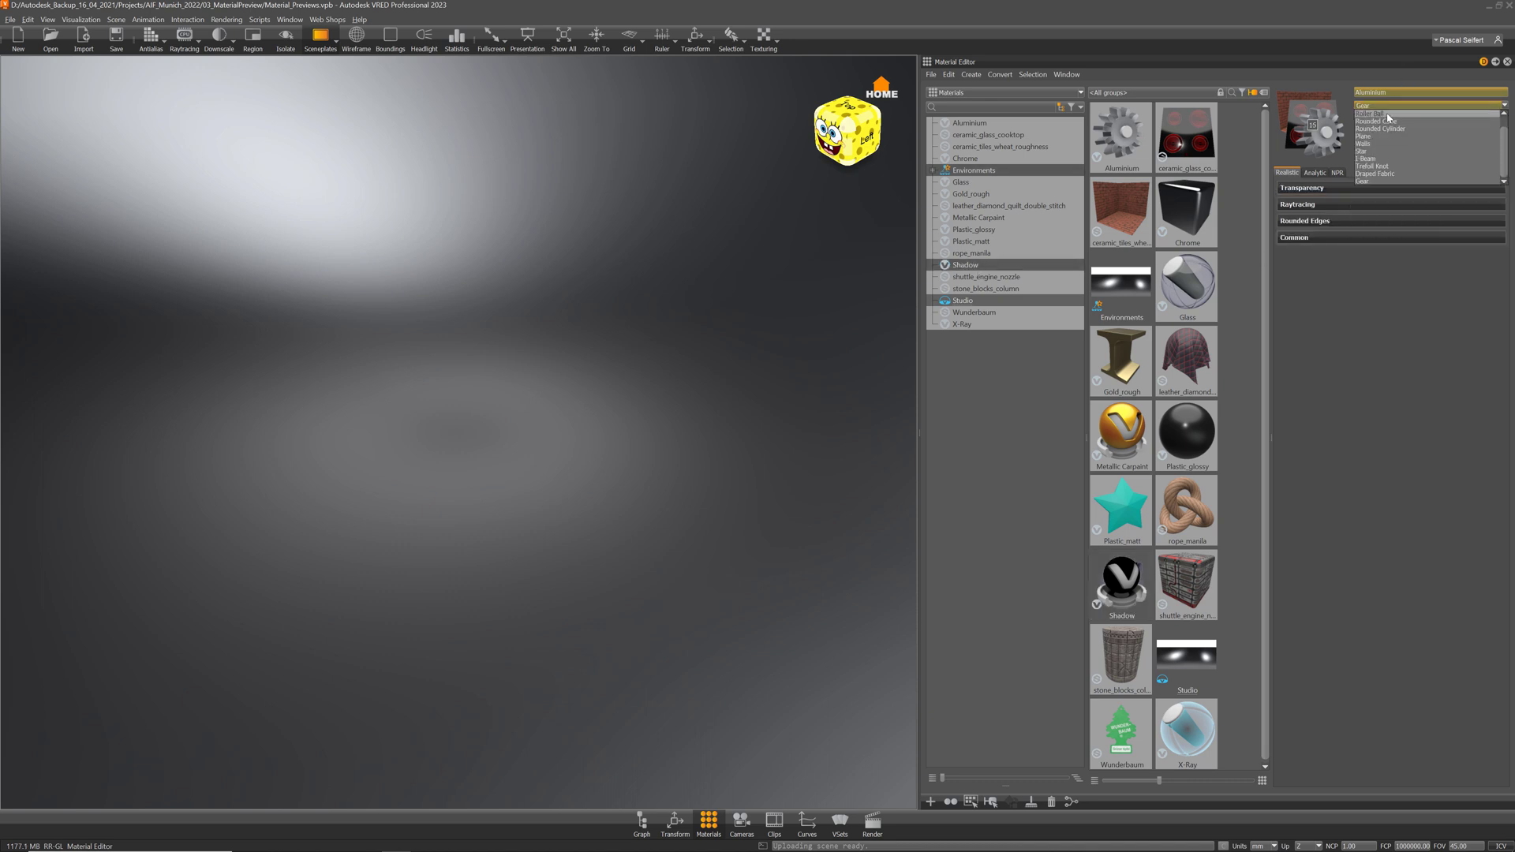
{"action": "left_click", "coordinate": [1373, 113]}
{"action": "left_click", "coordinate": [1405, 105]}
{"action": "left_click", "coordinate": [1370, 180]}
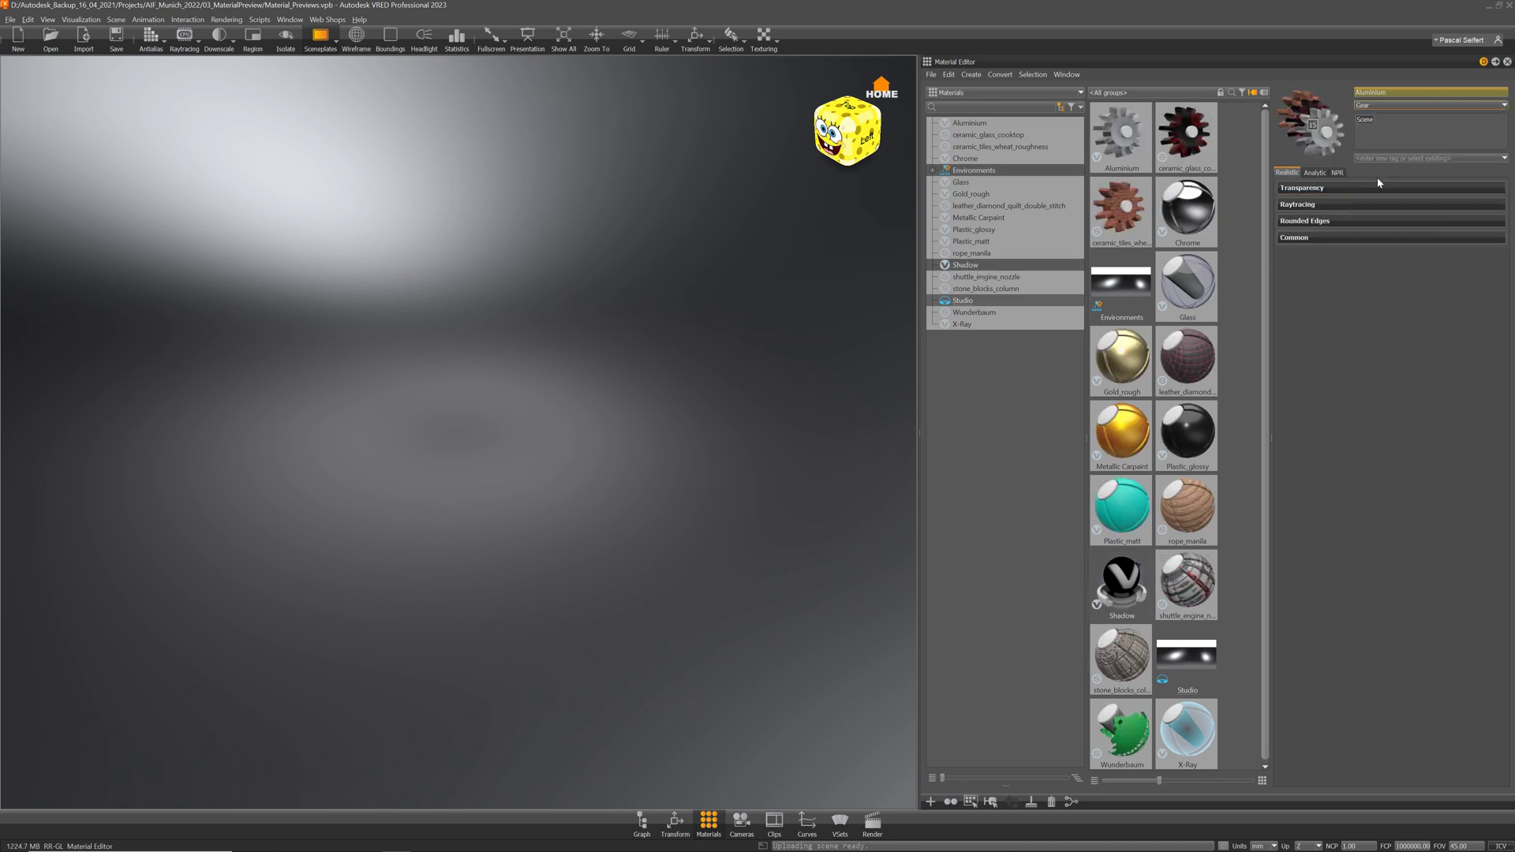
{"action": "left_click", "coordinate": [1247, 301]}
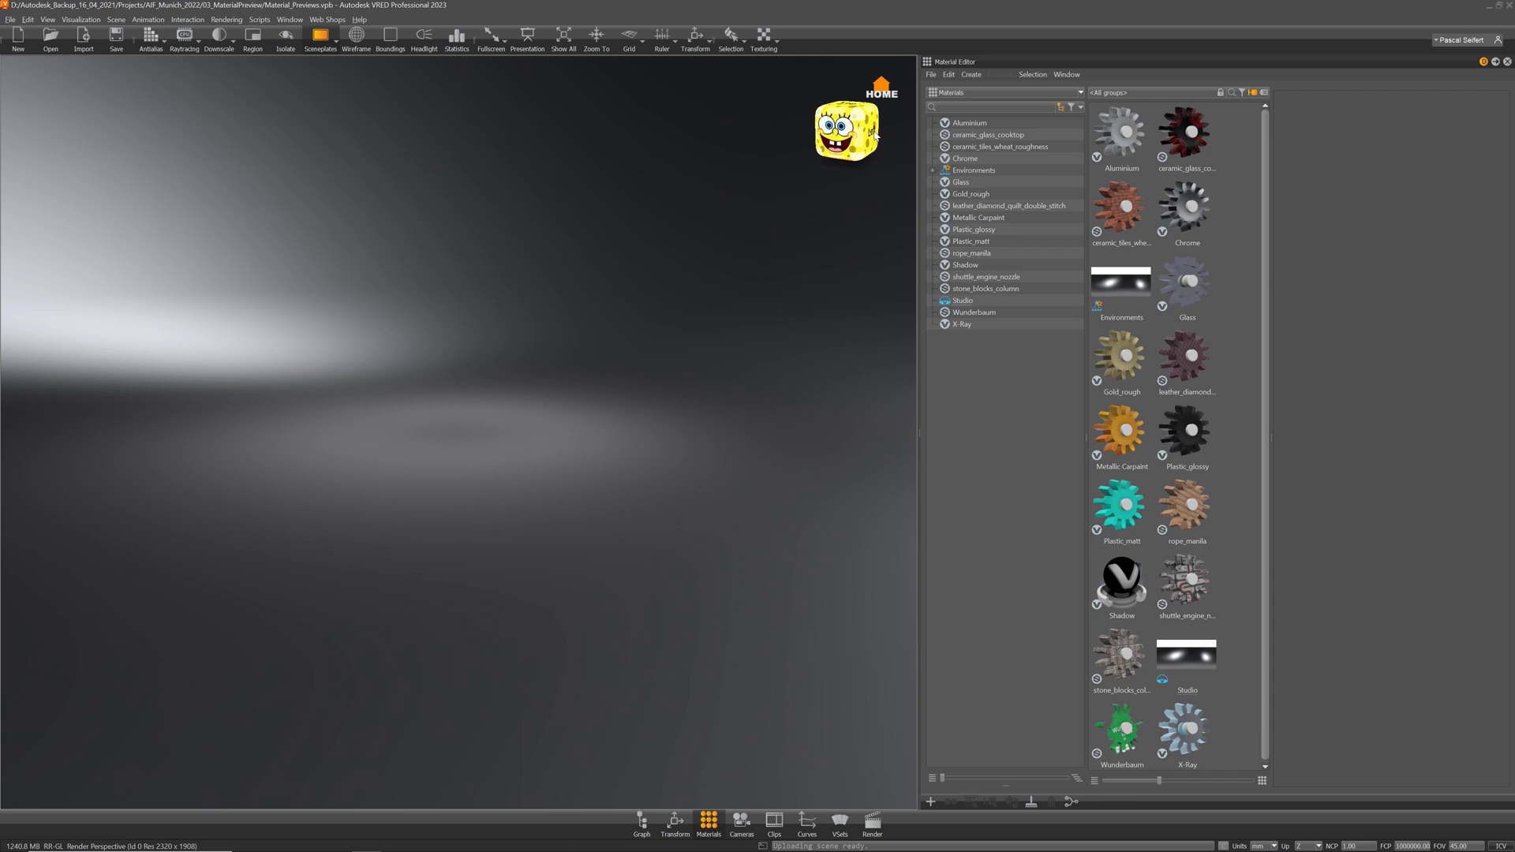
{"action": "left_click", "coordinate": [875, 136]}
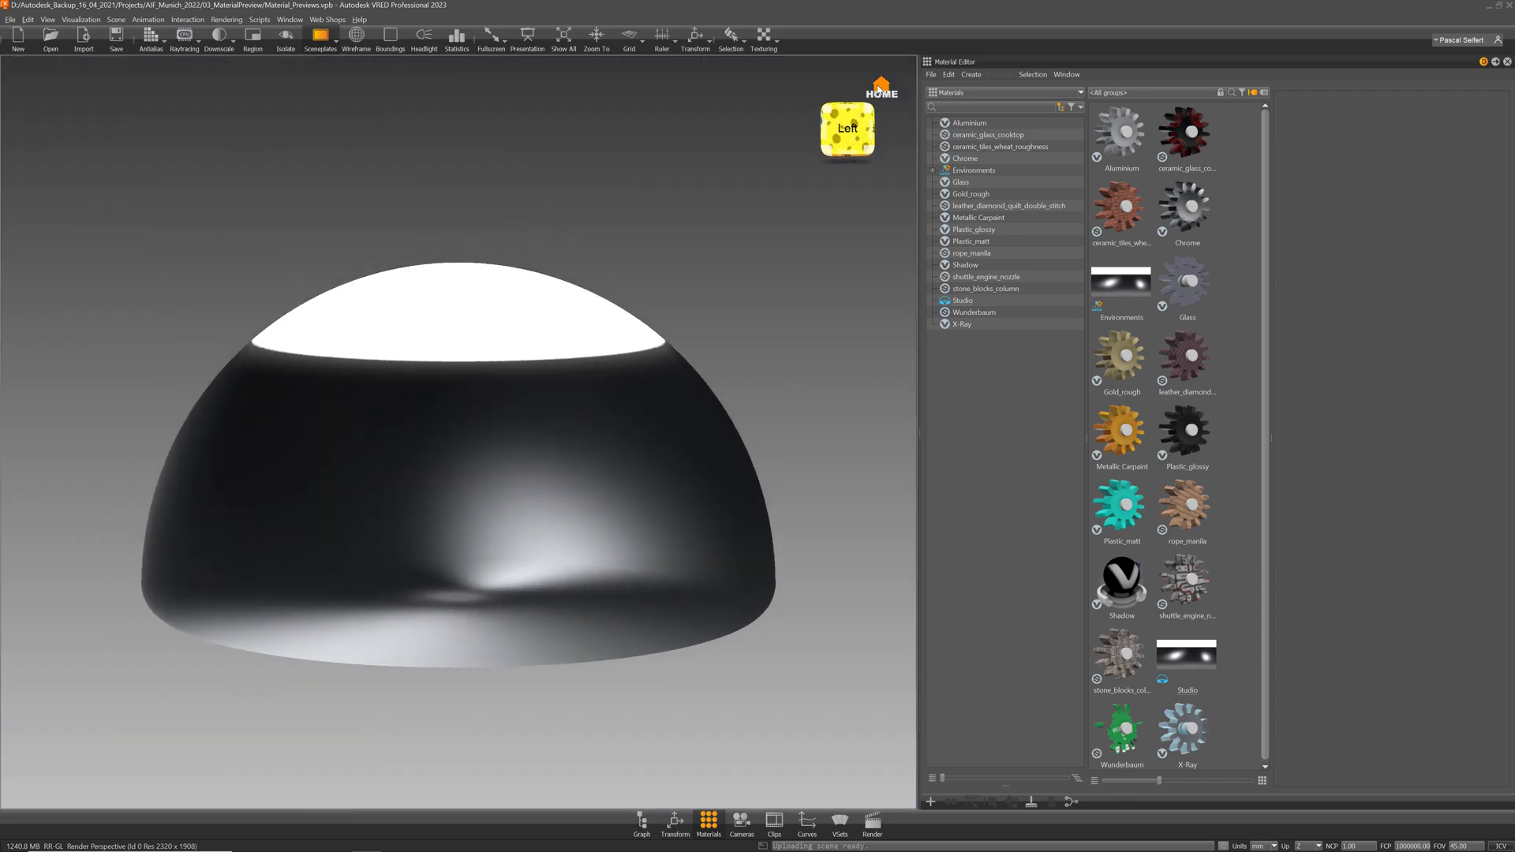
{"action": "left_click", "coordinate": [879, 90]}
{"action": "left_click", "coordinate": [875, 142]}
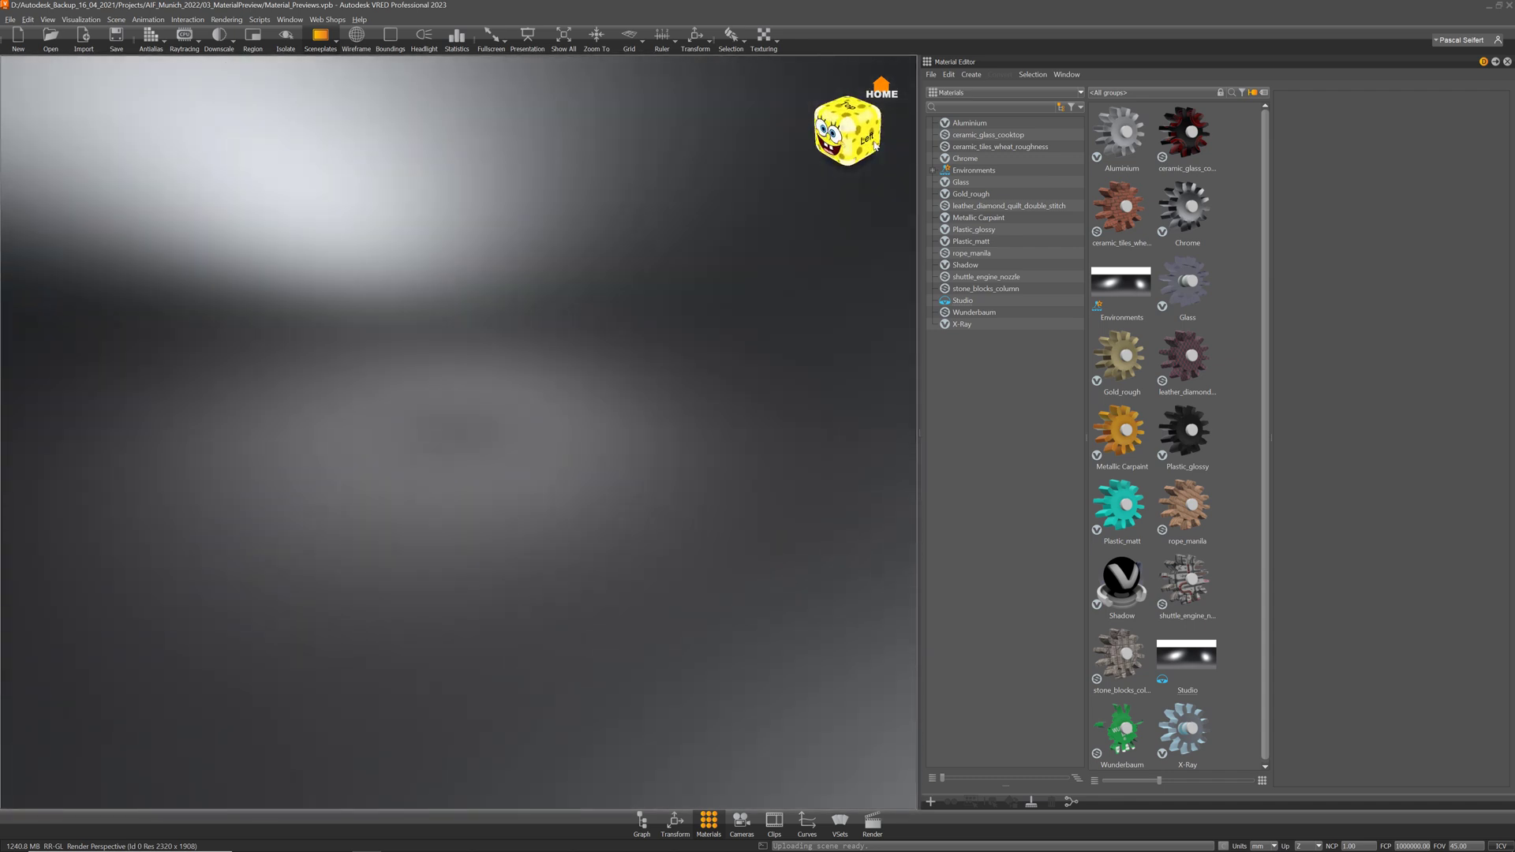